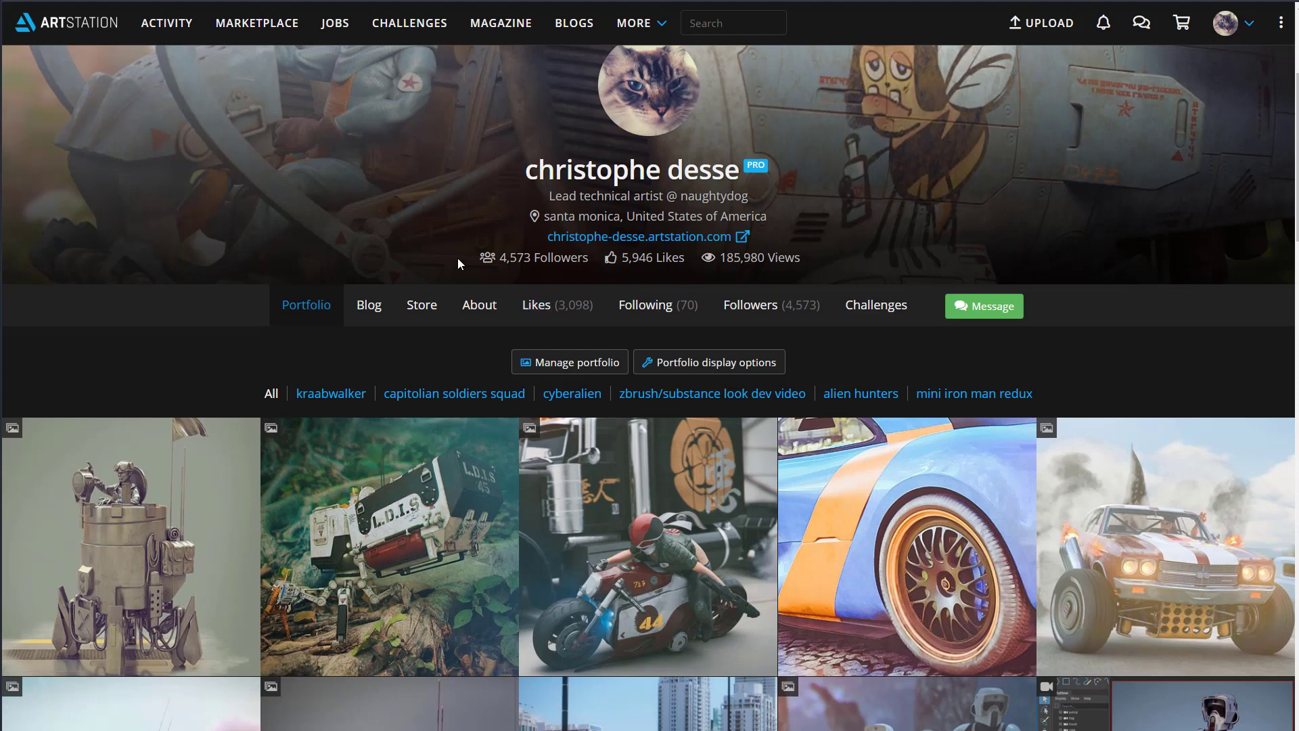
Look through the artwork on the ArtStation portfolio page.
scroll(345, 308, "down", 2)
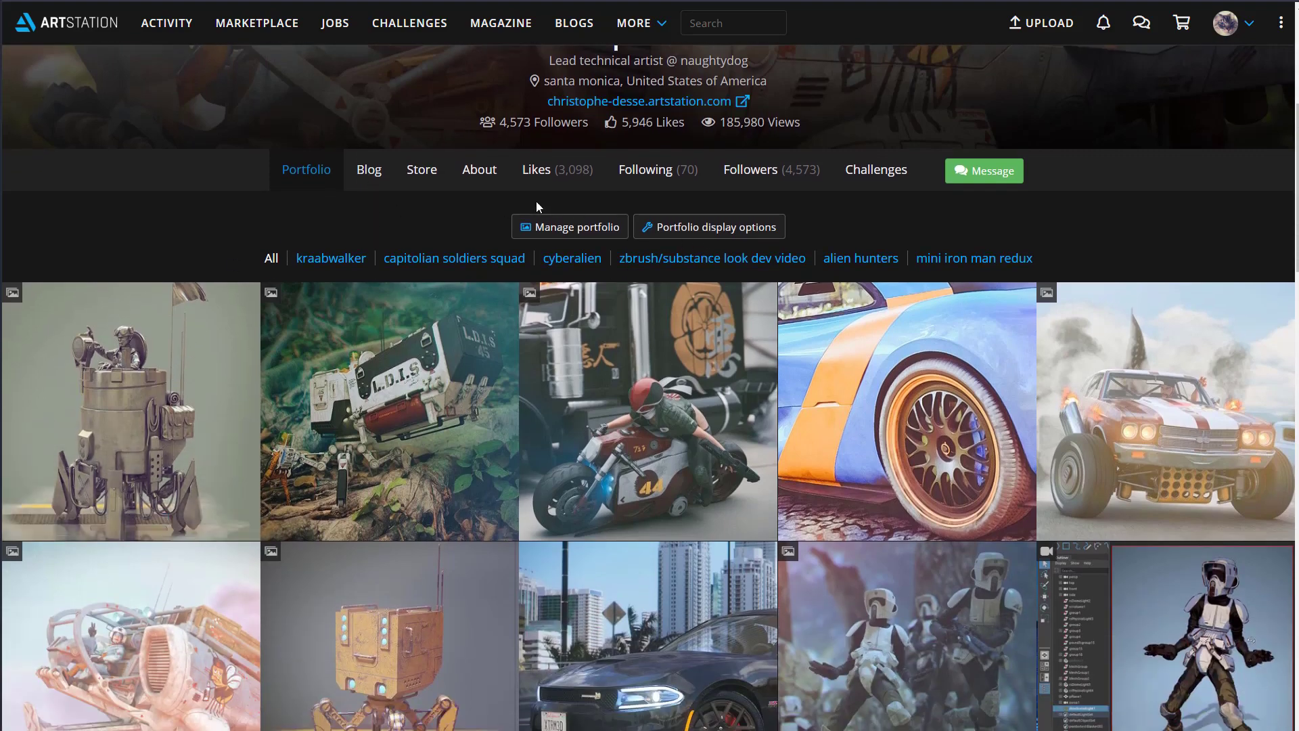
scroll(539, 197, "up", 5)
scroll(290, 169, "down", 7)
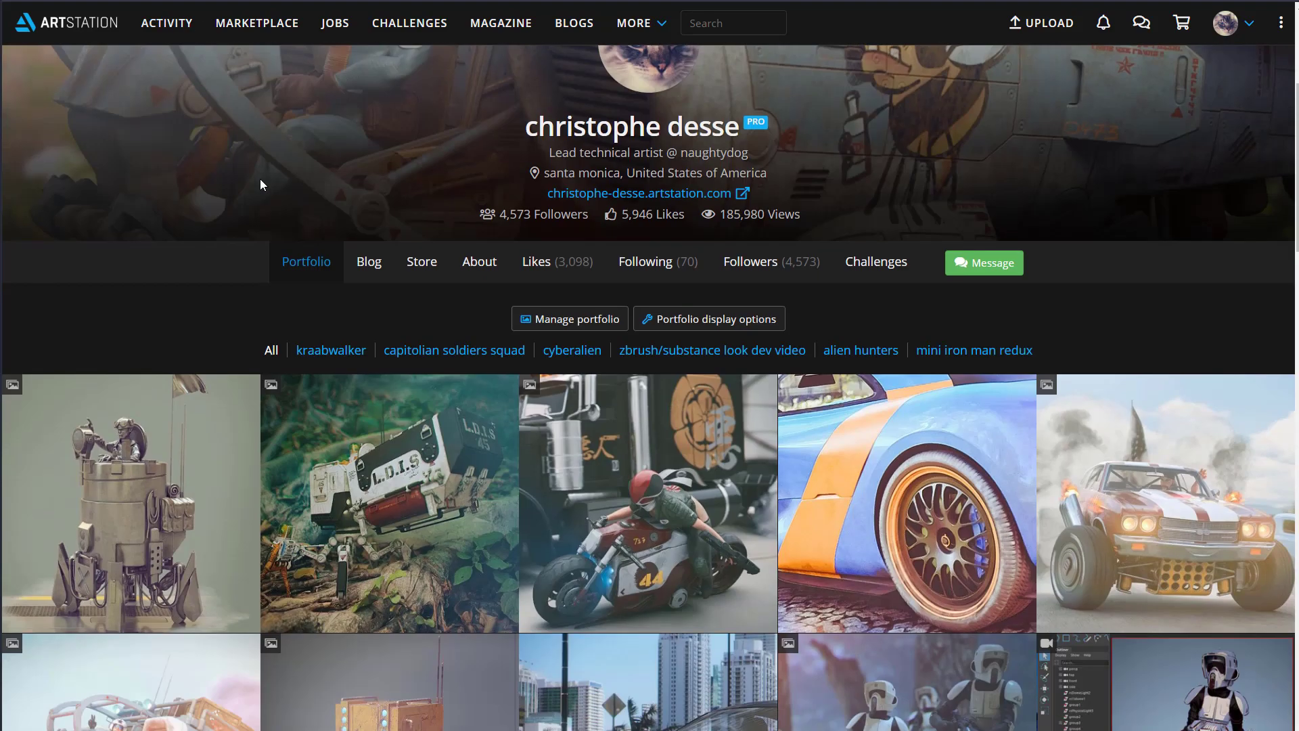
scroll(586, 222, "down", 8)
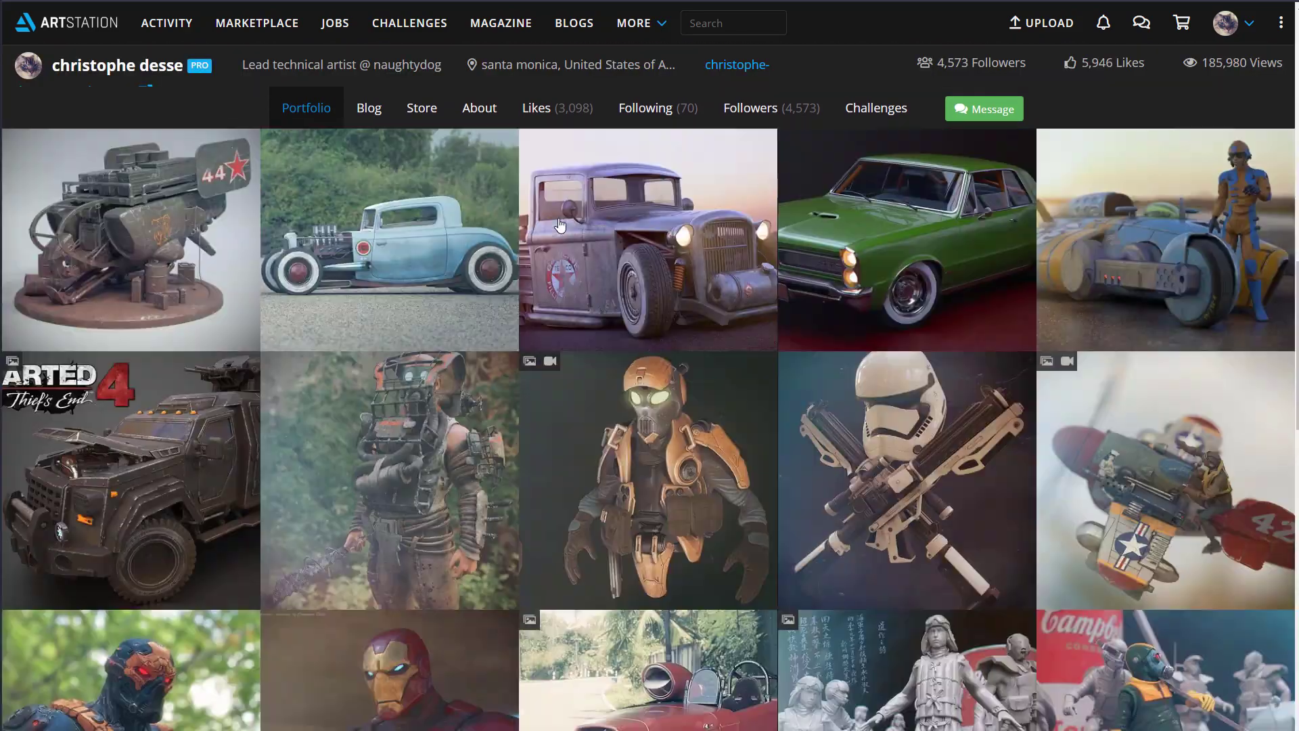
scroll(541, 325, "up", 14)
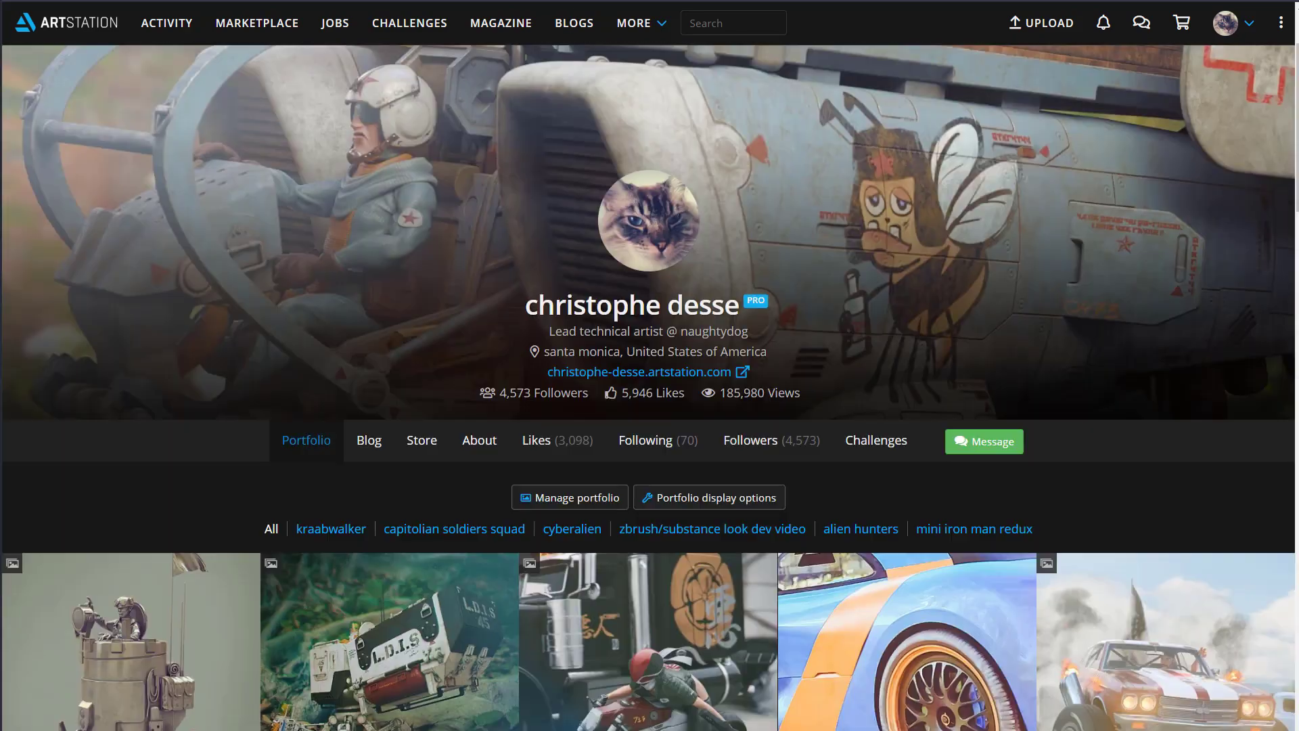
Switch to Substance Painter with the hooded ape character and close the floating display settings.
key("F11")
left_click(951, 126)
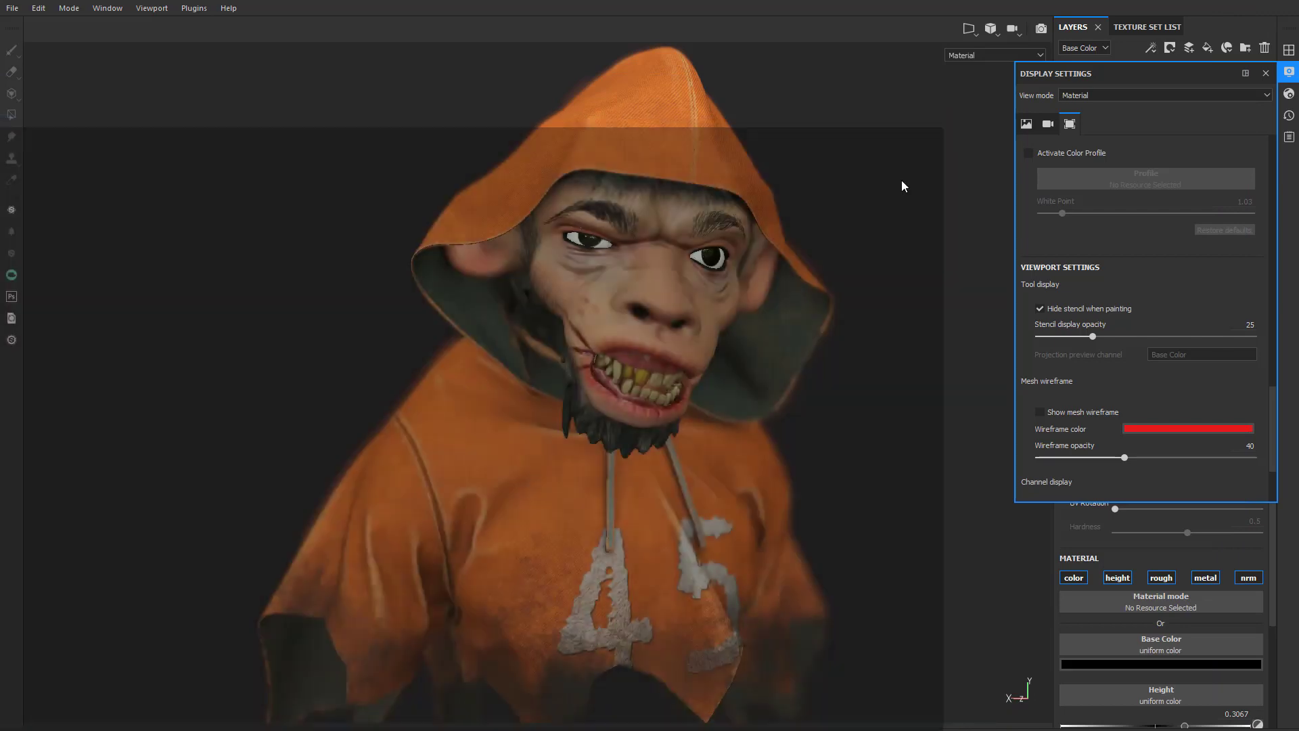
left_click_drag(657, 379, 779, 339, "alt")
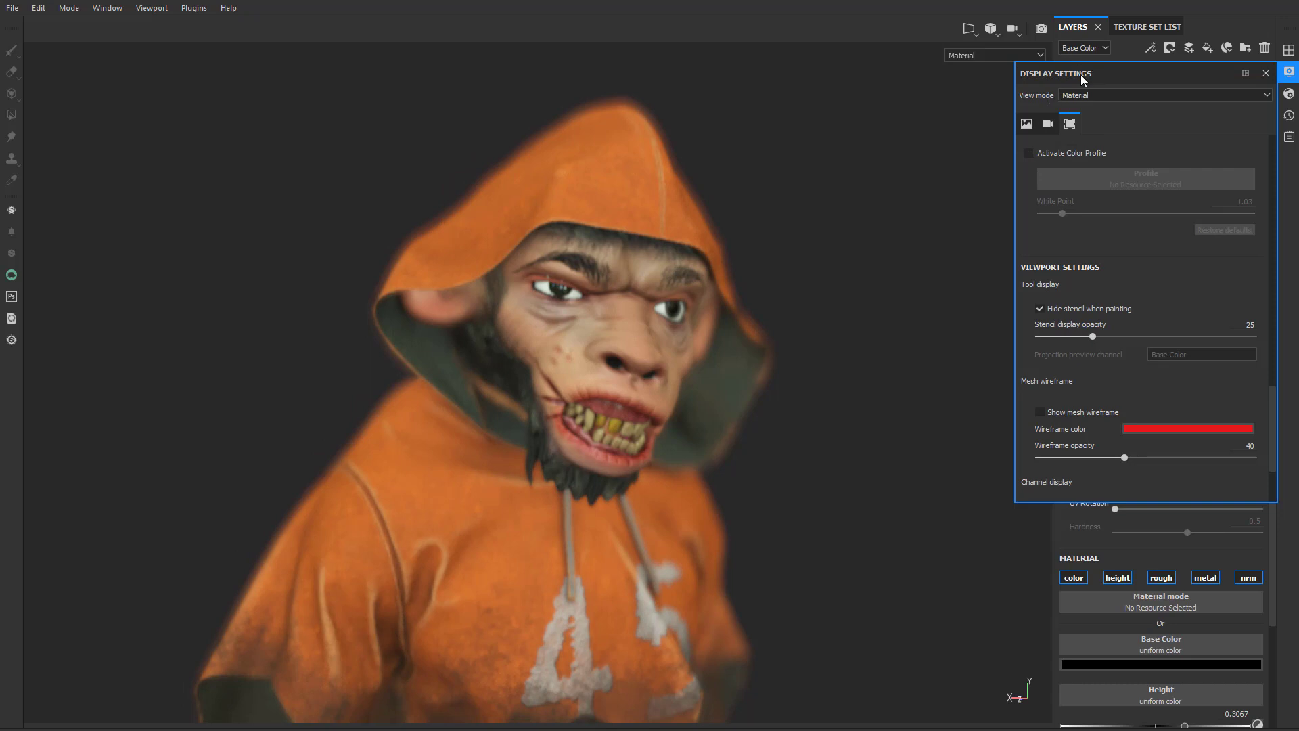
left_click_drag(1091, 70, 701, 173)
left_click(858, 176)
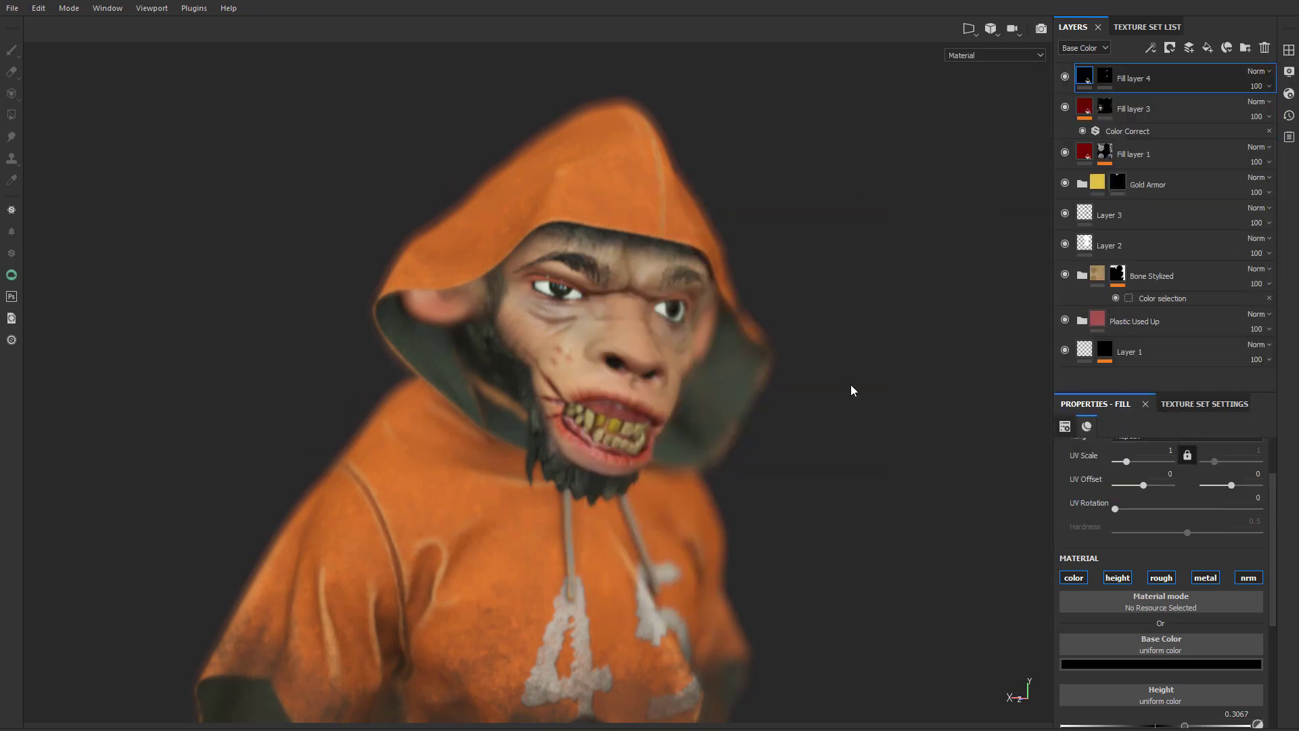
Activate the viewport's color profile in the display settings, assign the vintage LUT and check it on the character.
left_click(1284, 76)
scroll(1098, 340, "down", 3)
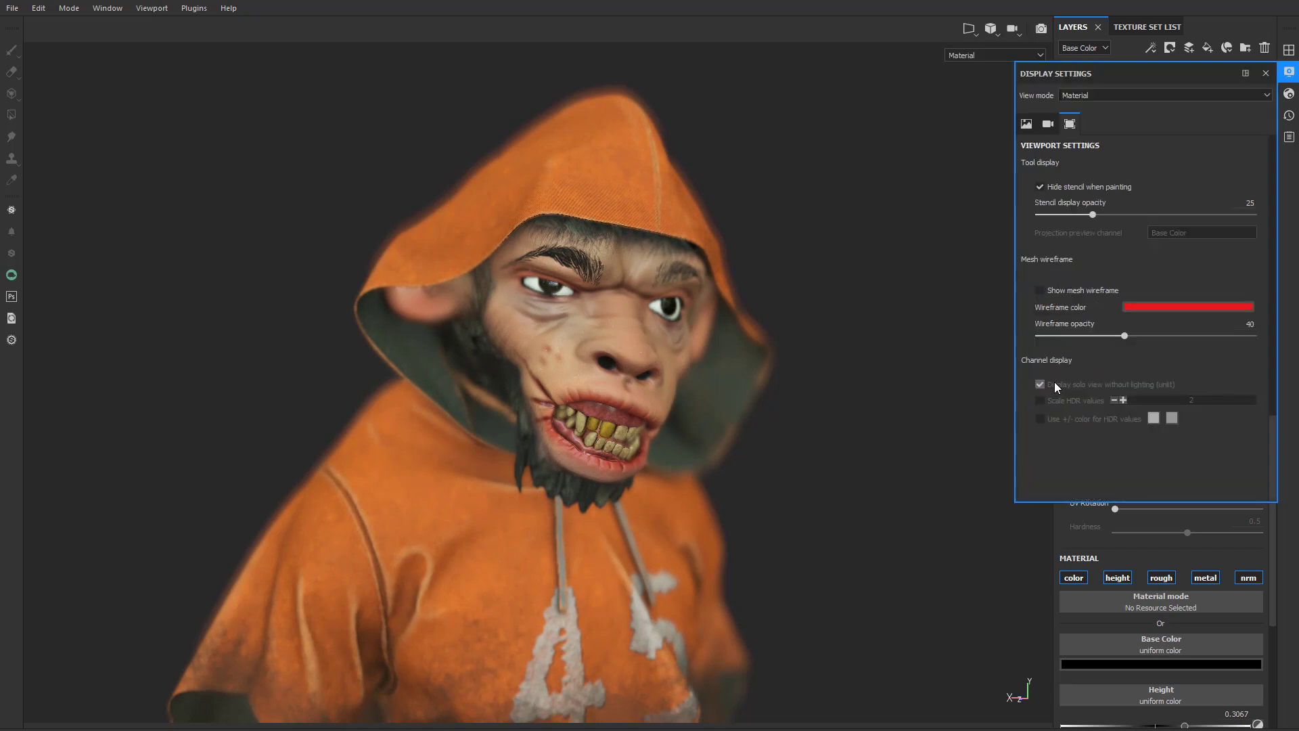
scroll(1056, 389, "up", 3)
scroll(1039, 303, "up", 2)
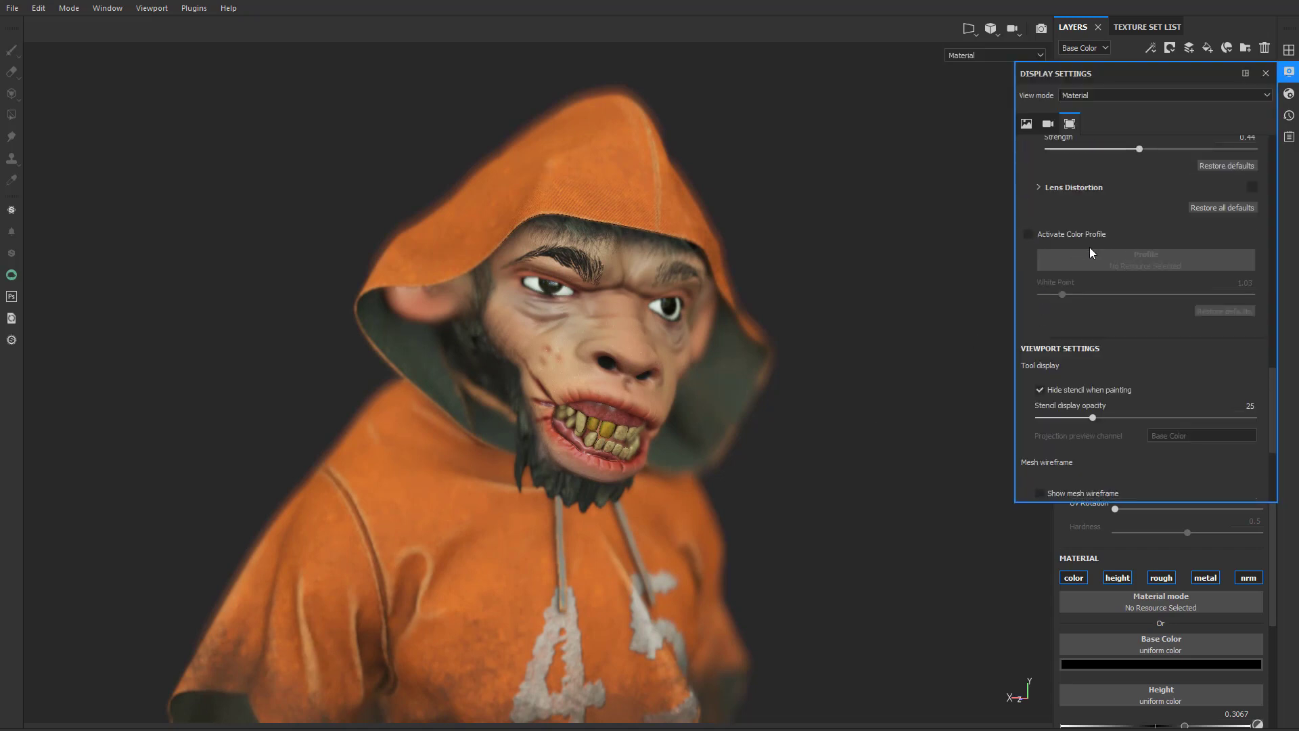
left_click(1029, 234)
left_click(1142, 257)
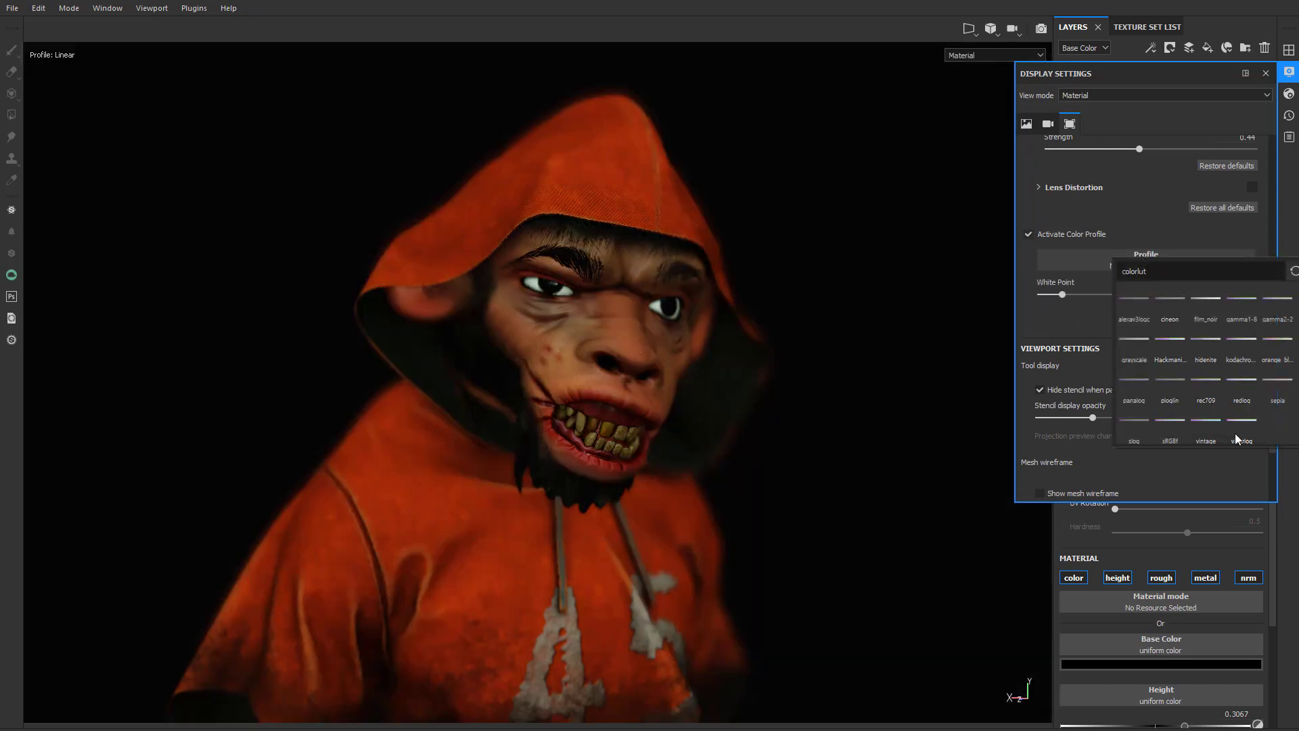
left_click(1212, 436)
left_click_drag(702, 464, 688, 382, "alt")
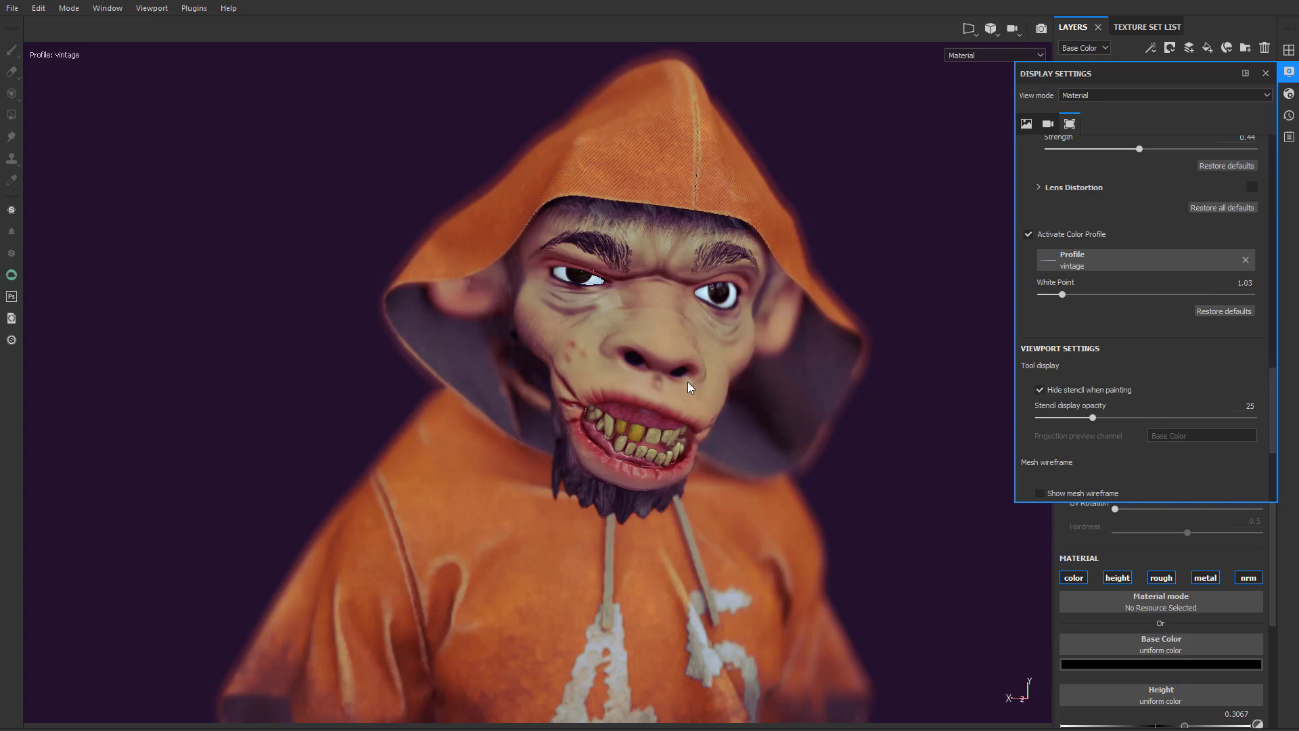
left_click_drag(687, 382, 530, 416, "alt")
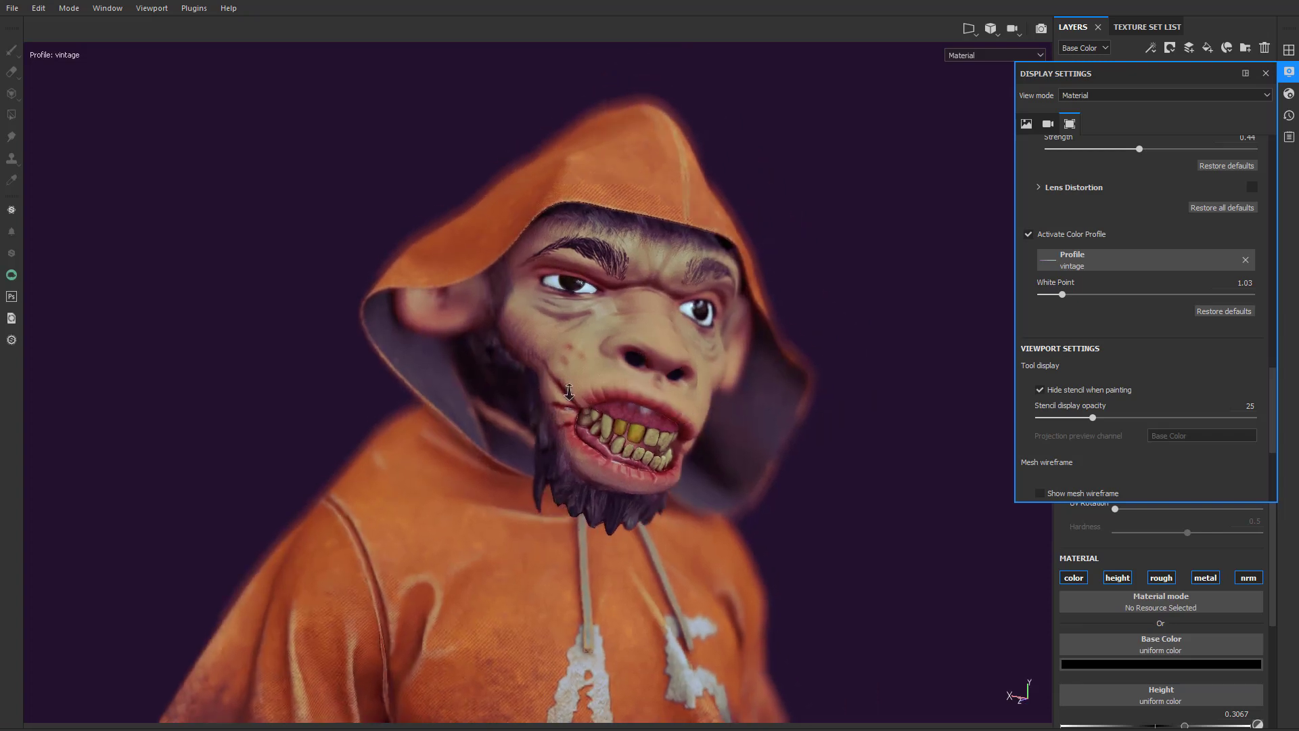
right_click_drag(531, 416, 573, 393, "alt")
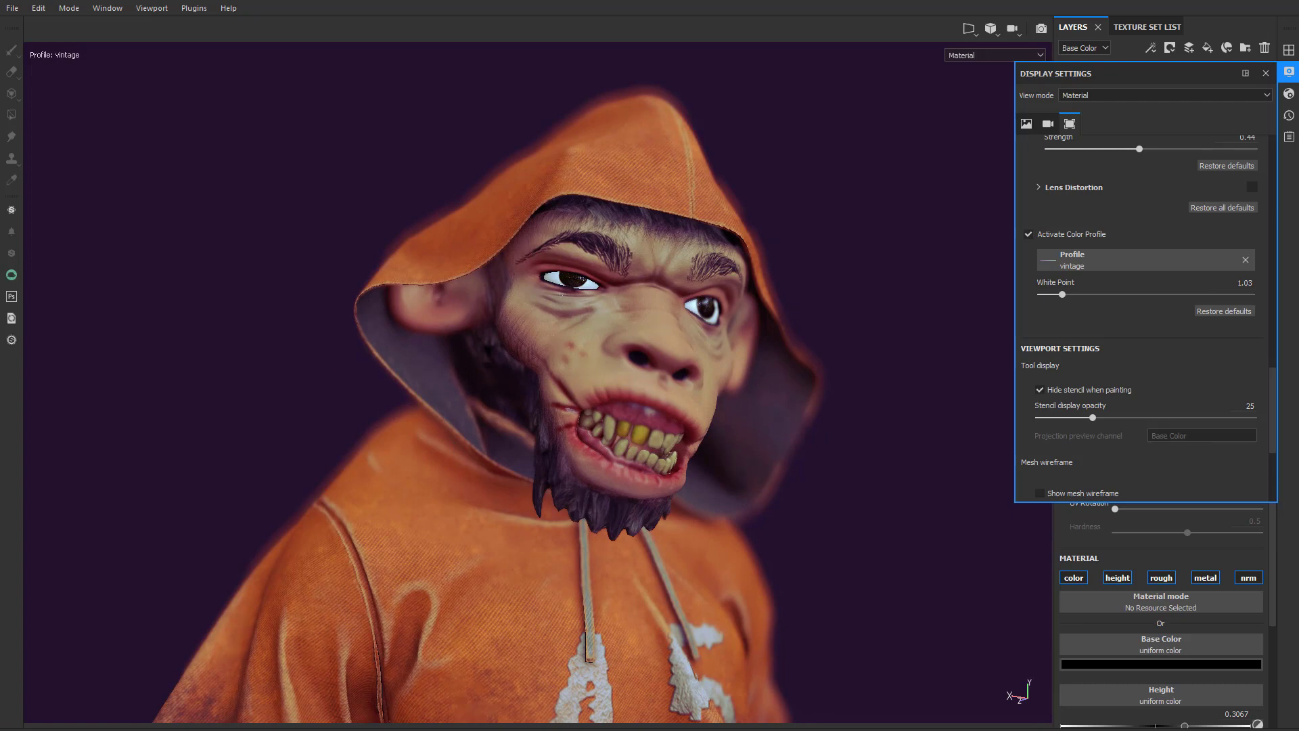
Switch to Photoshop and check the LUT folder path C:\Program Files\Allegorithmic\Substance Painter\resources\shelf\allegorithmic\colorluts\Classic without opening a file.
key("alt+Tab")
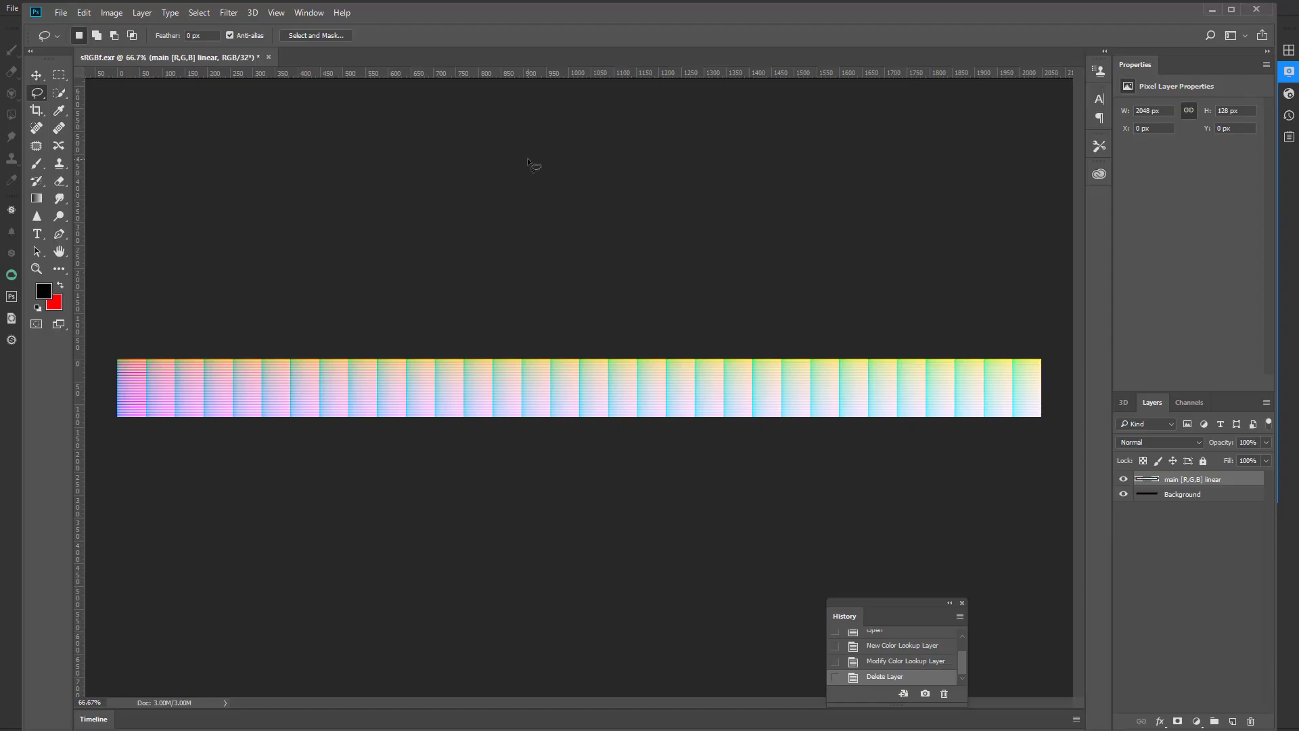
left_click(60, 13)
left_click(87, 42)
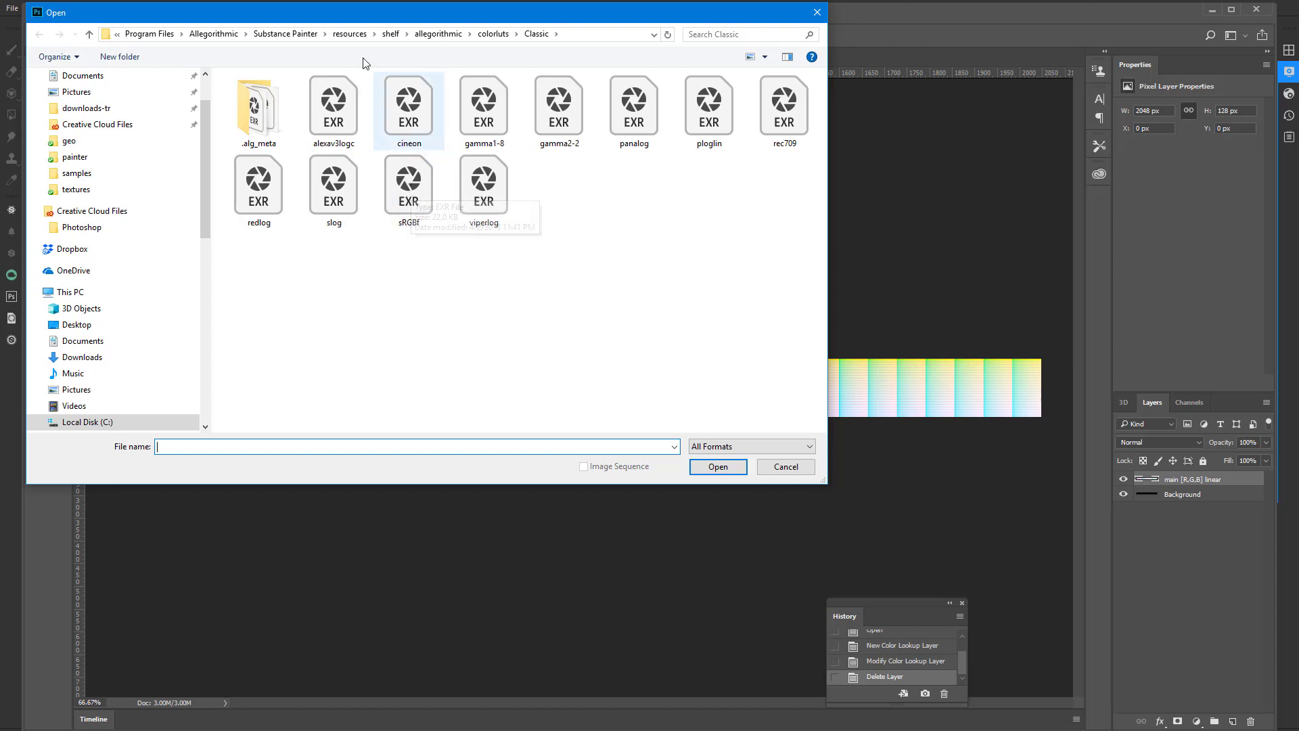
left_click(582, 34)
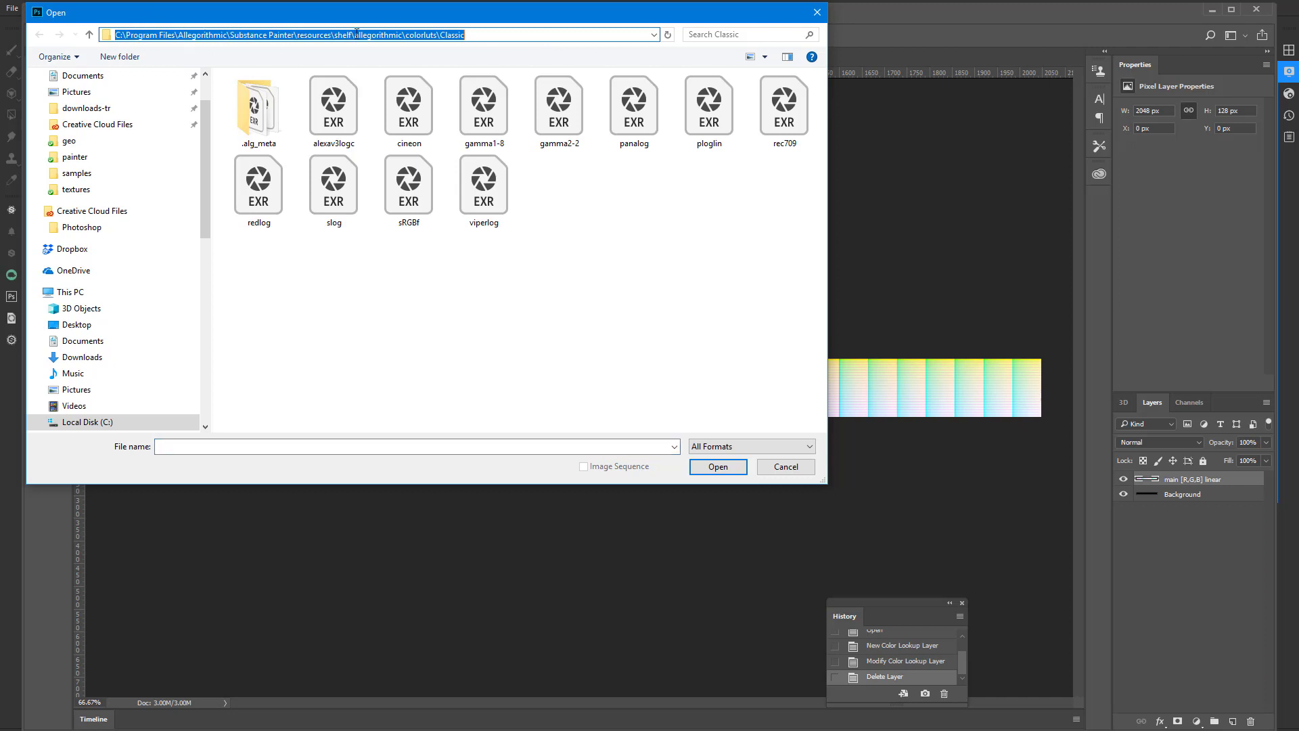
left_click_drag(434, 14, 517, 139)
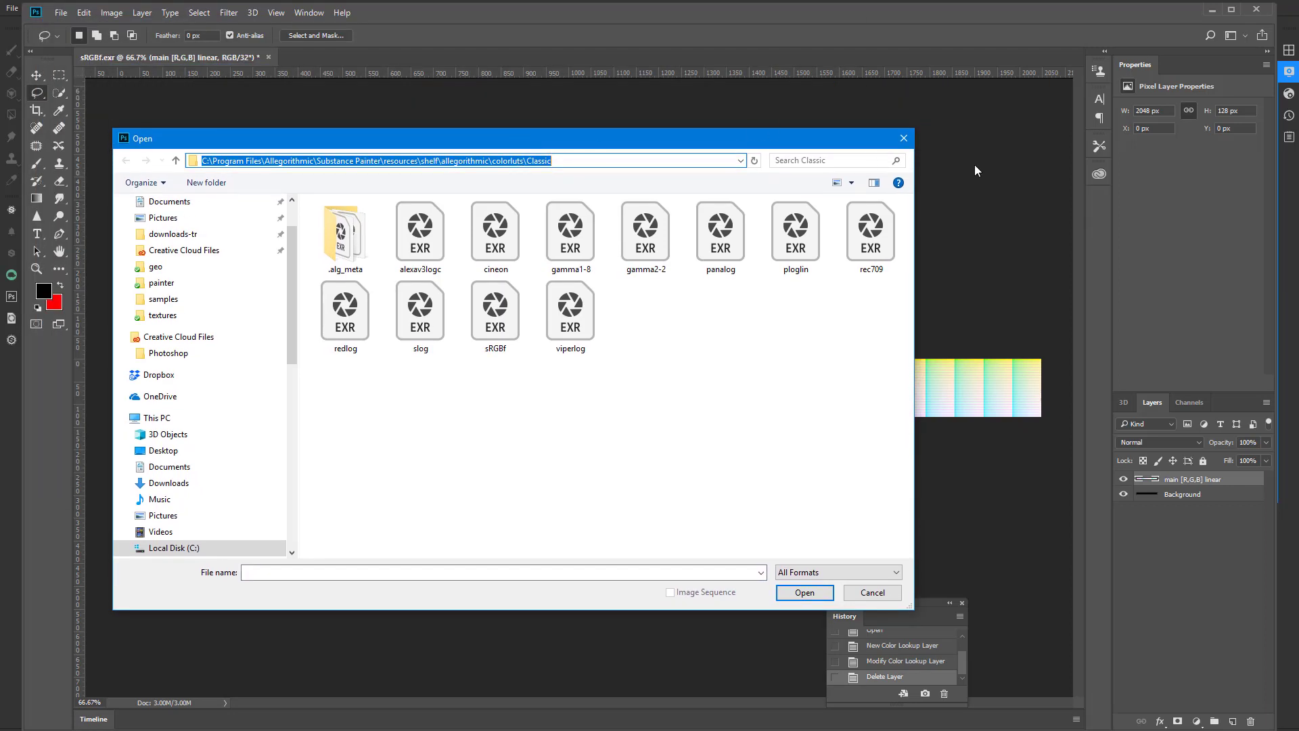
left_click(907, 140)
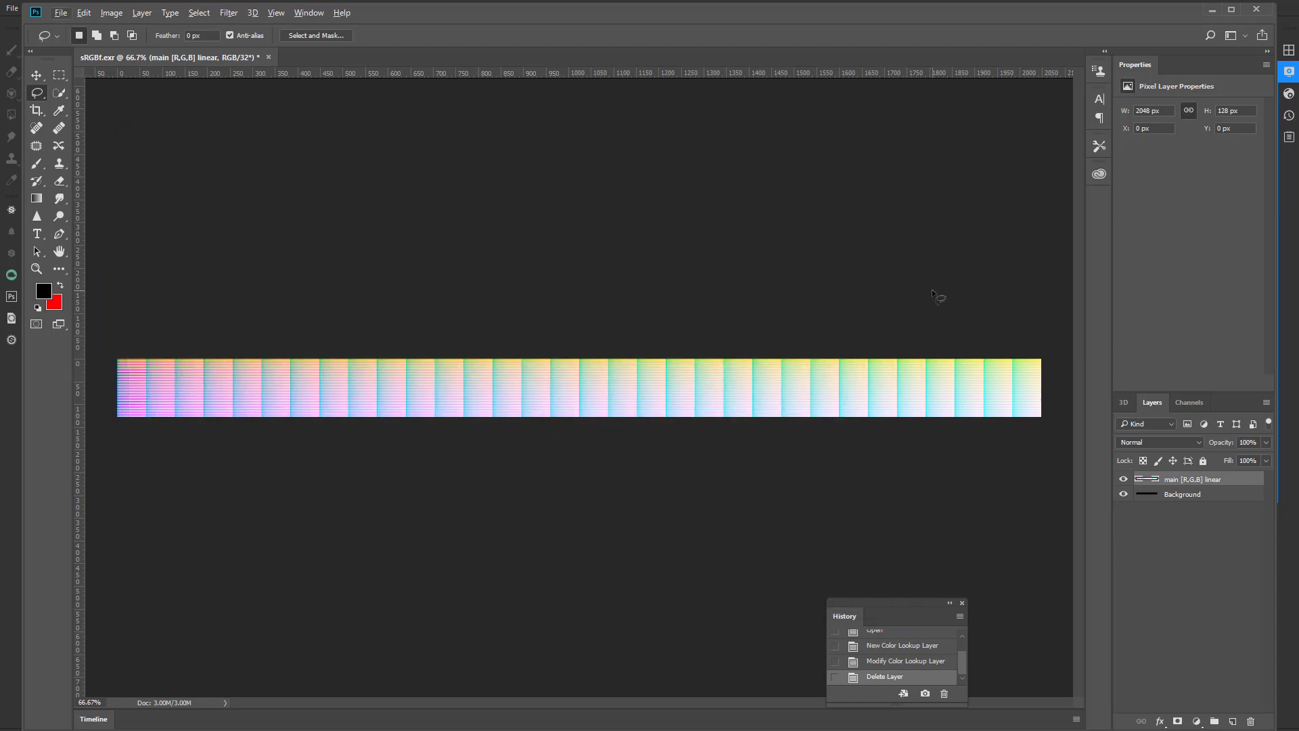
Add a Color Lookup adjustment layer above the LUT strip, try Crisp_Warm.look and FoggyNight.3DL, and settle on Fuji ETERNA 250D Fuji 3510 (by Adobe).cube.
left_click(1196, 722)
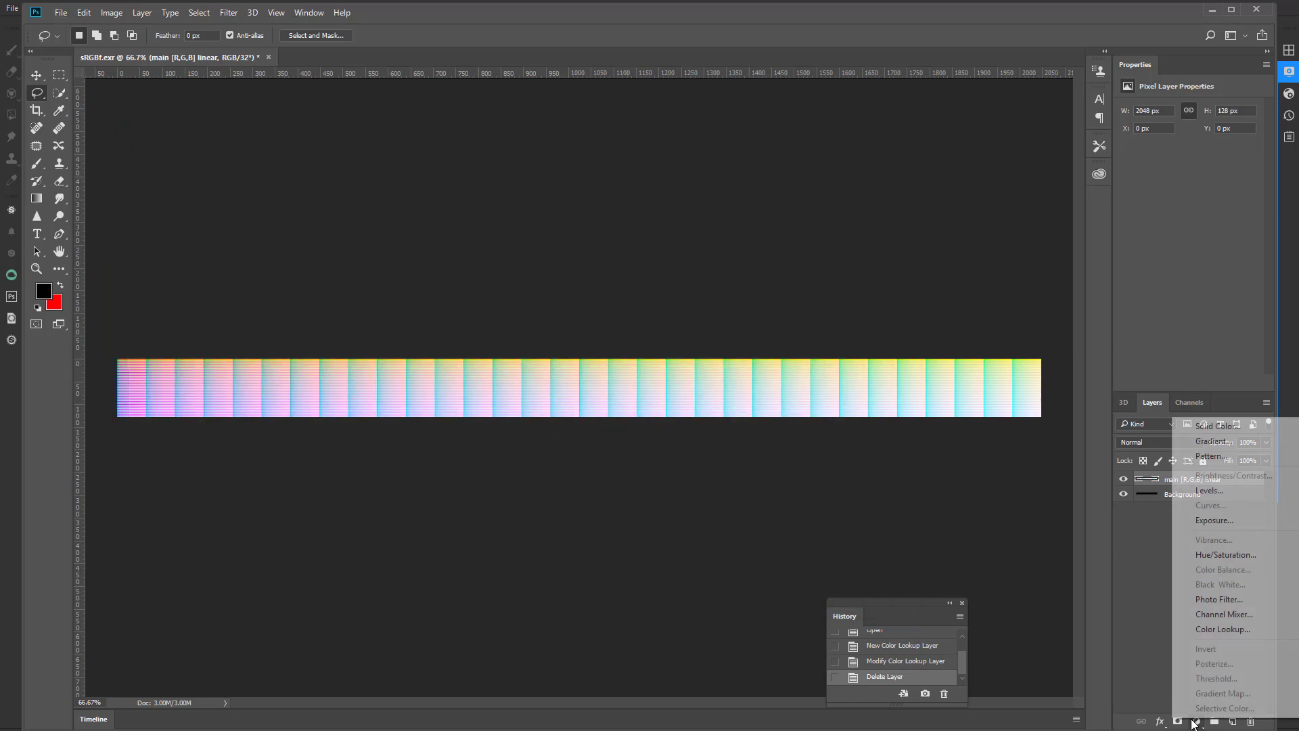
left_click(1222, 629)
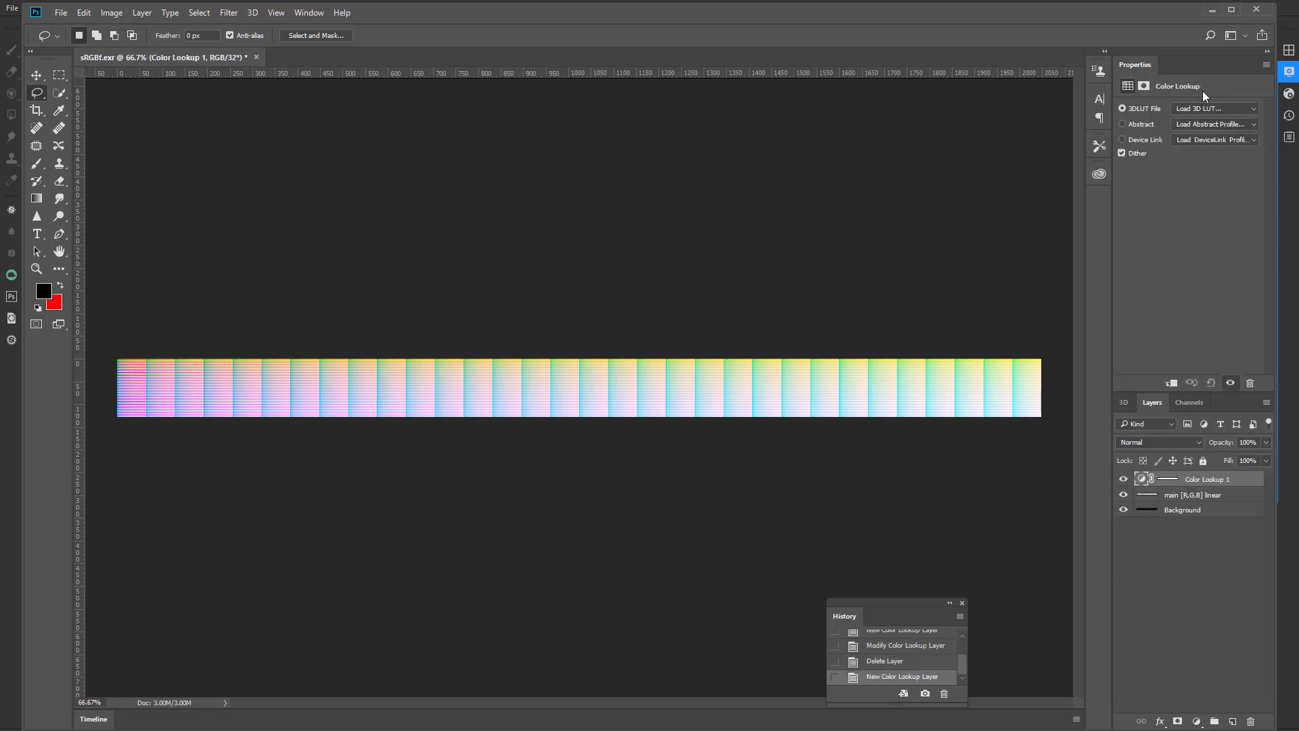
left_click(1201, 109)
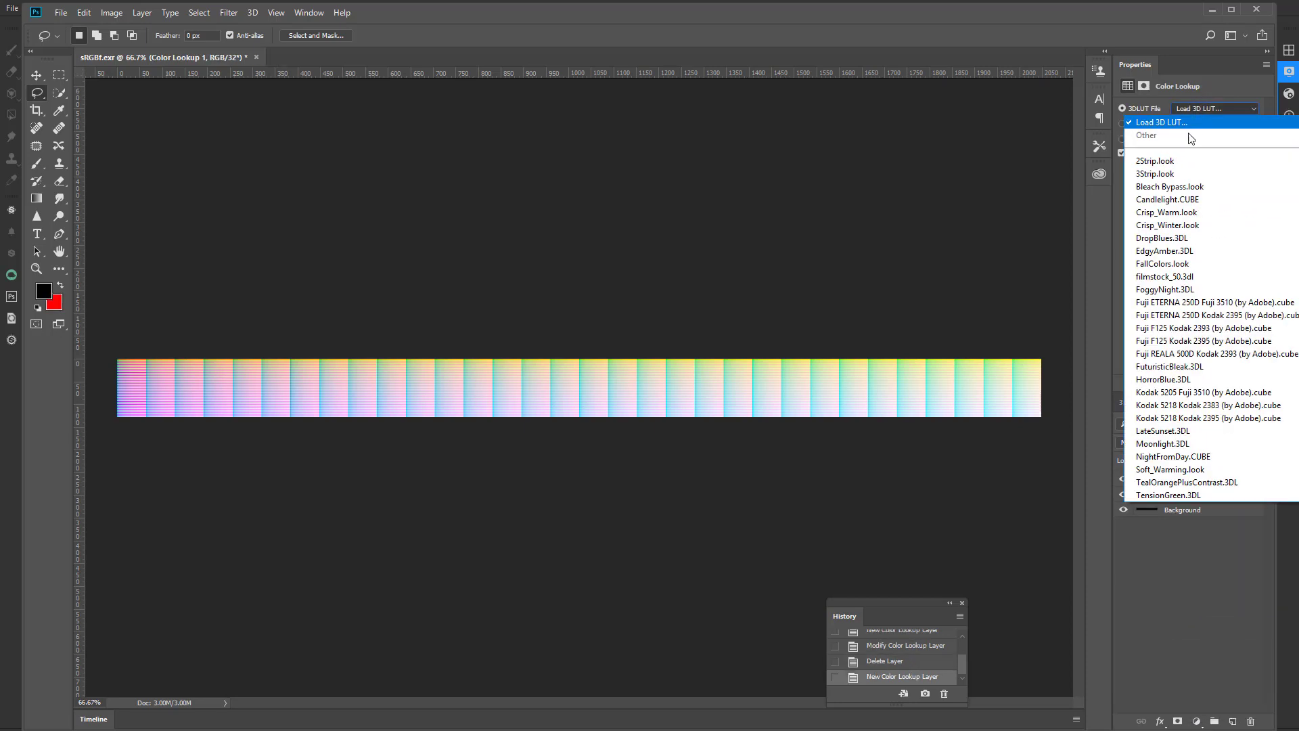
left_click(1165, 214)
left_click(1201, 109)
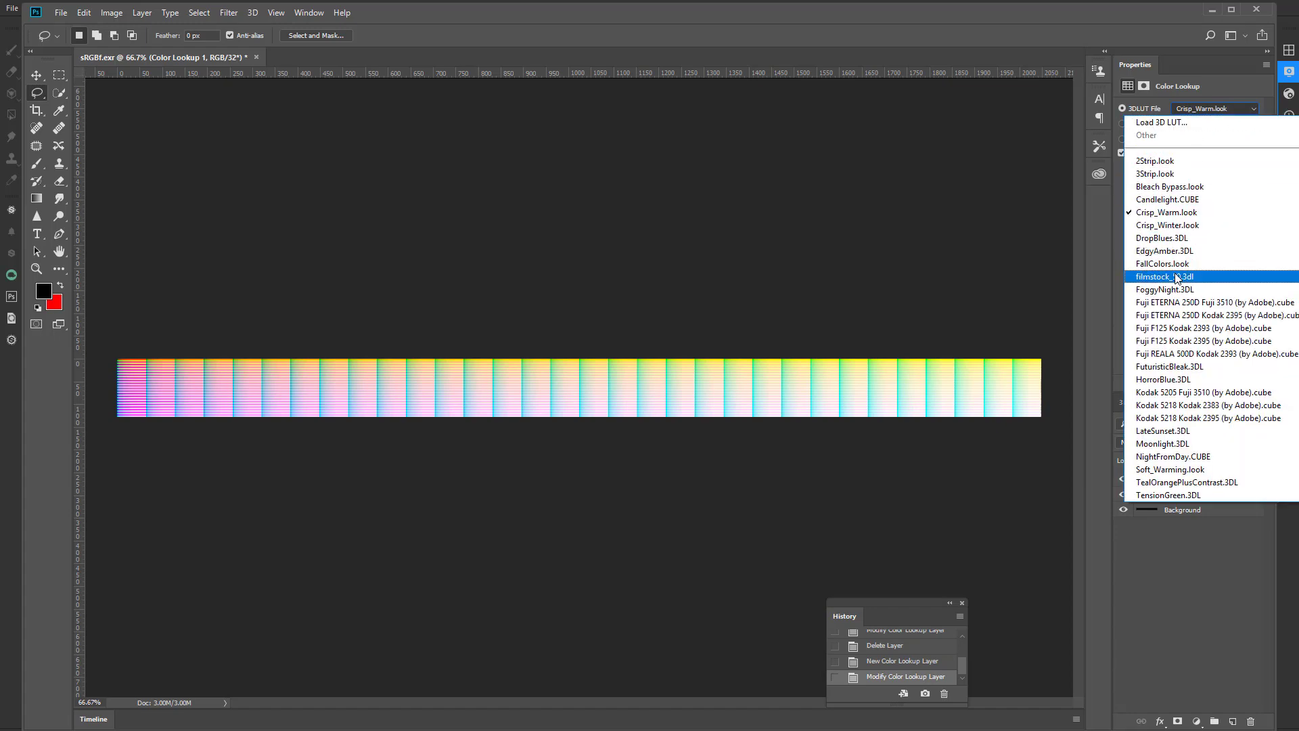
left_click(1177, 291)
left_click(1204, 110)
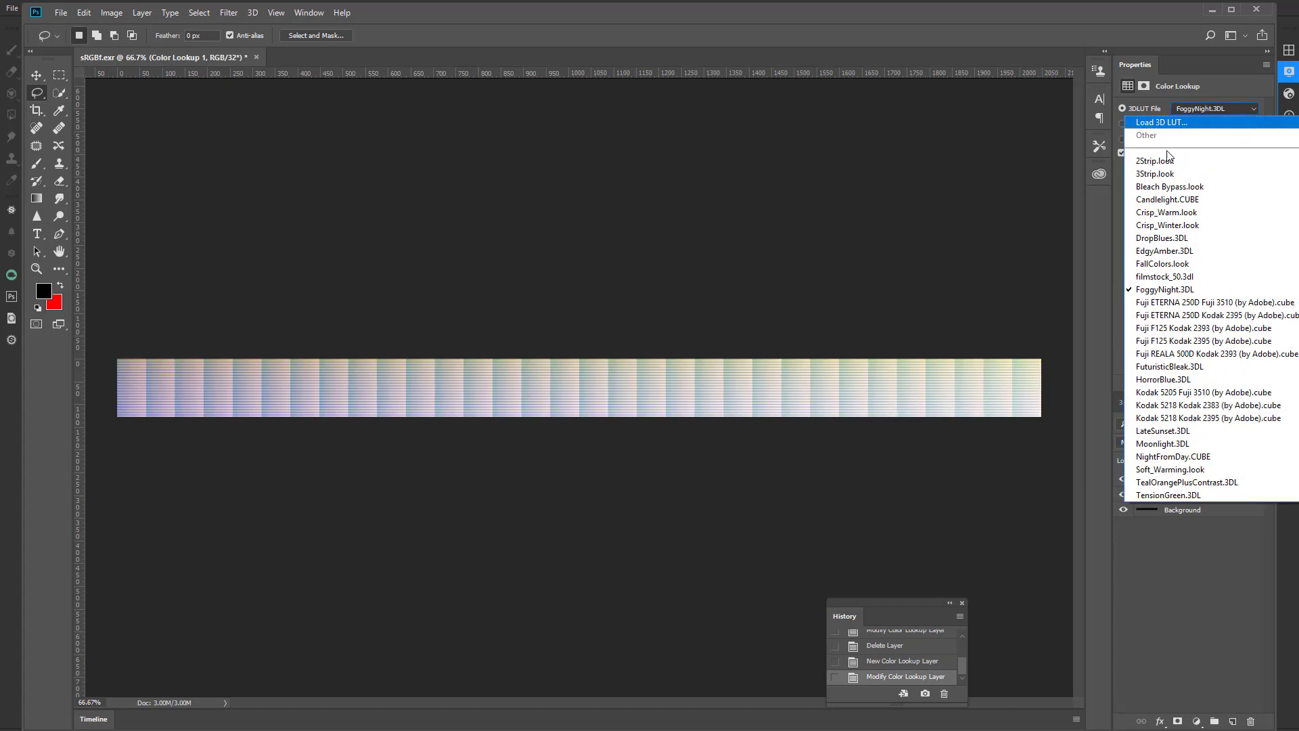
left_click(1185, 308)
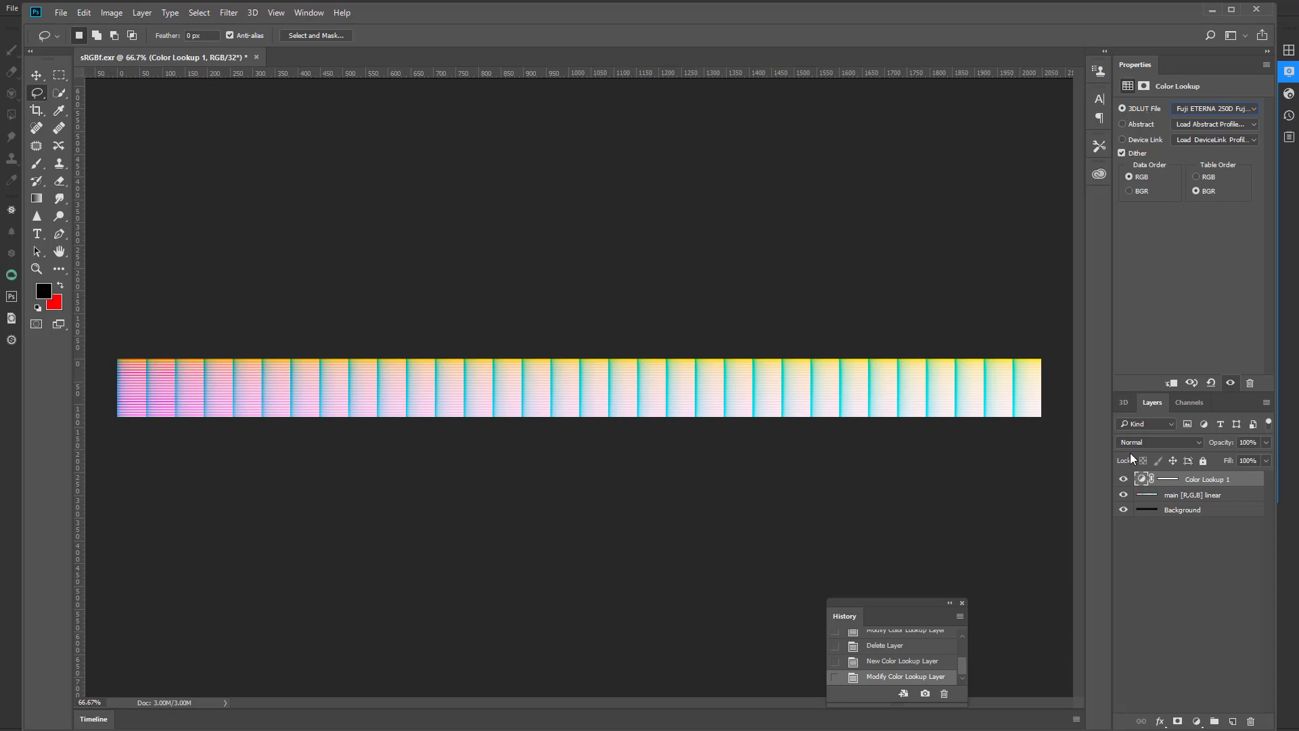
left_click(1124, 479)
Add a second Color Lookup adjustment layer and browse for its 3D LUT in the 01 - Standard folder of LUTs by IWLTBAP (CUBE).
left_click(1197, 720)
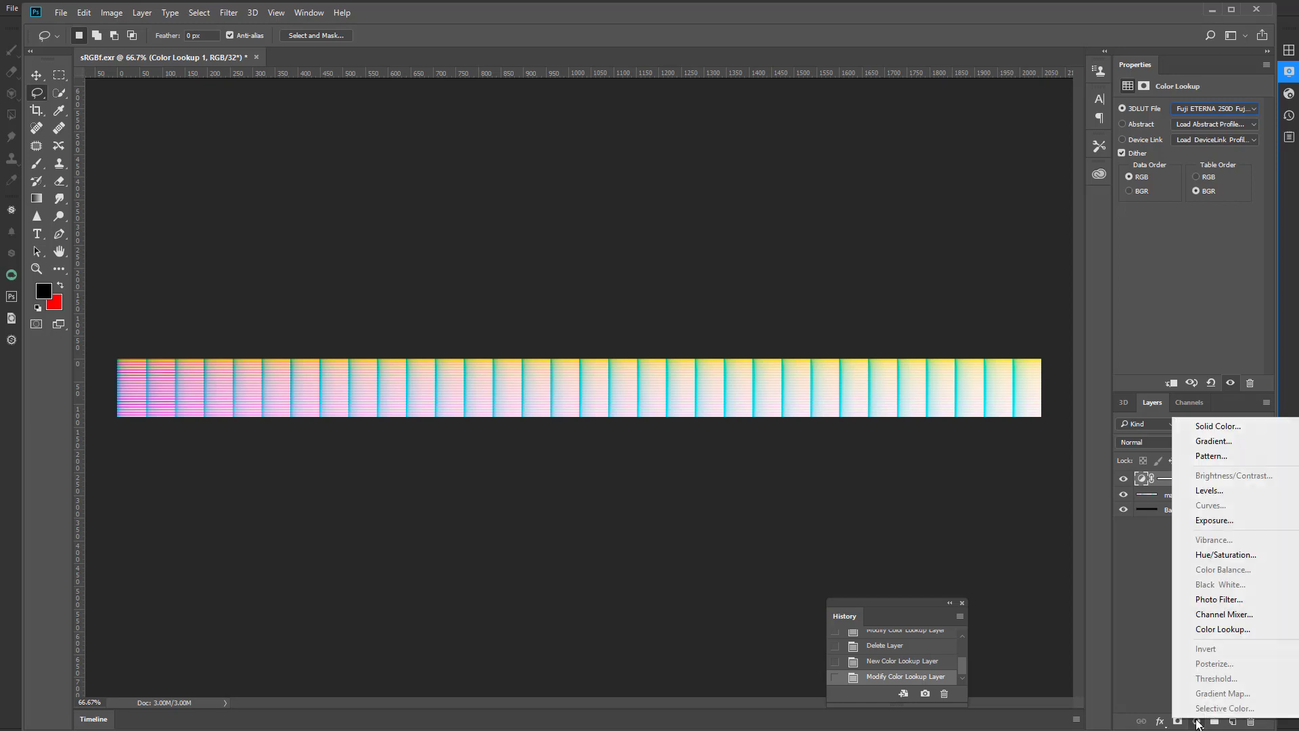
left_click(1212, 630)
left_click(1196, 108)
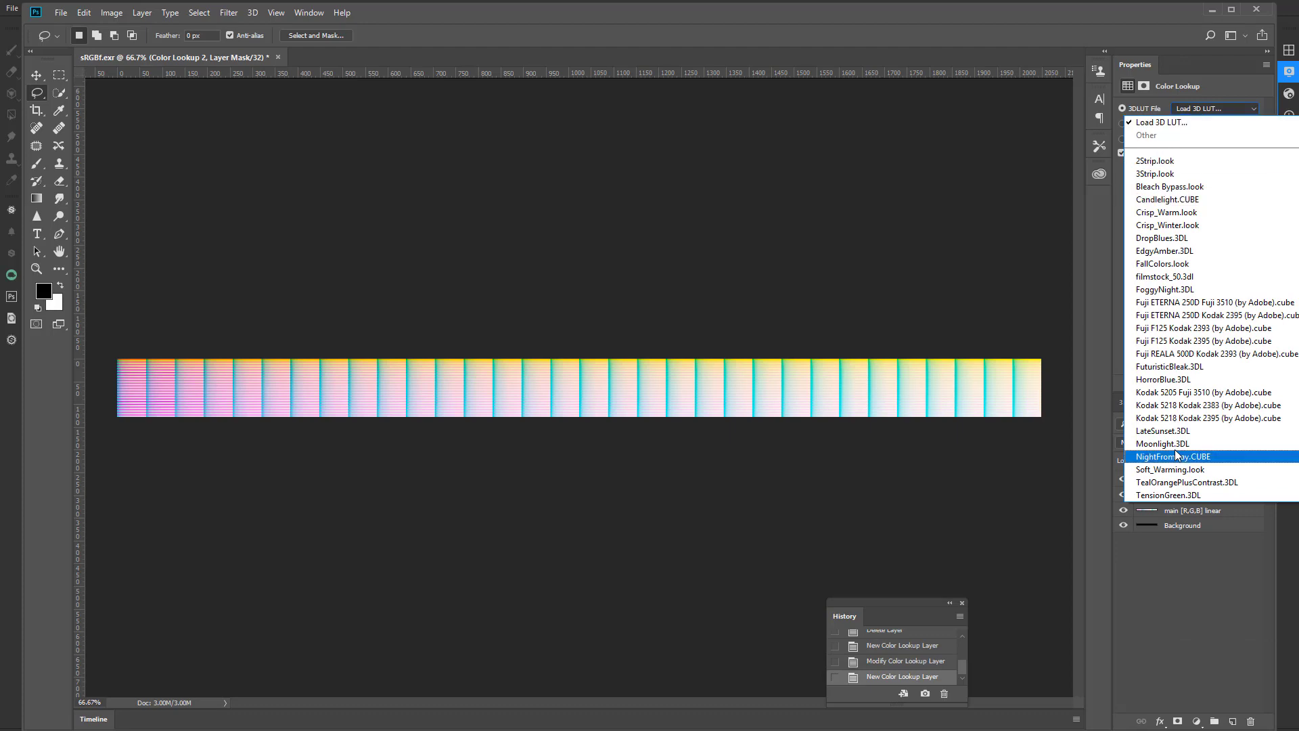
left_click(1171, 125)
scroll(433, 324, "down", 3)
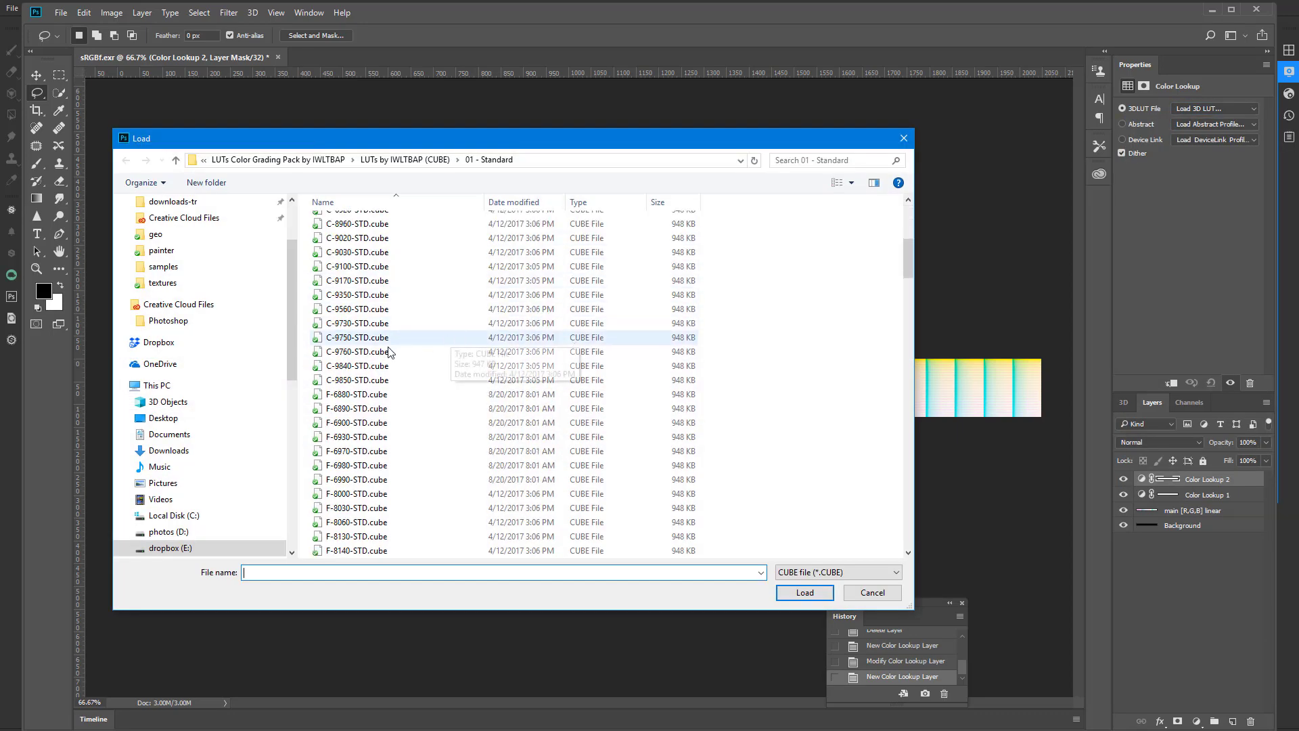
left_click(405, 160)
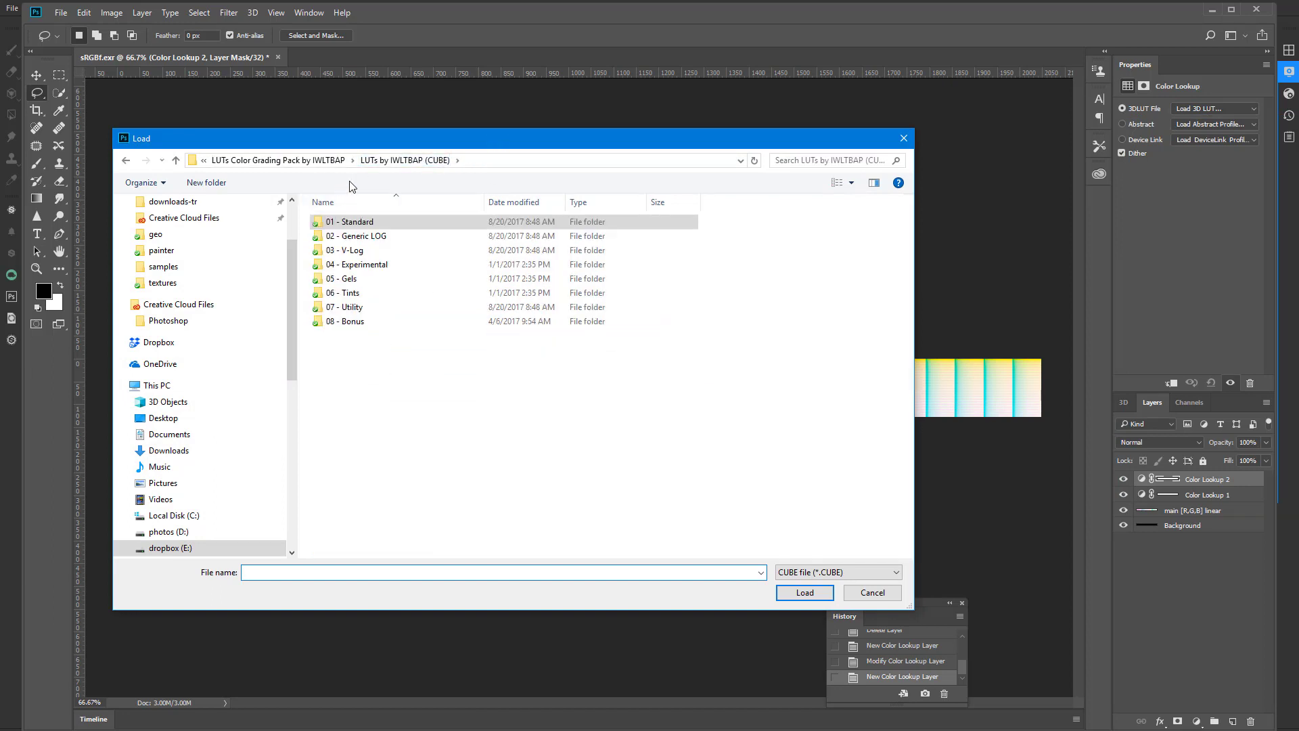
left_click(342, 163)
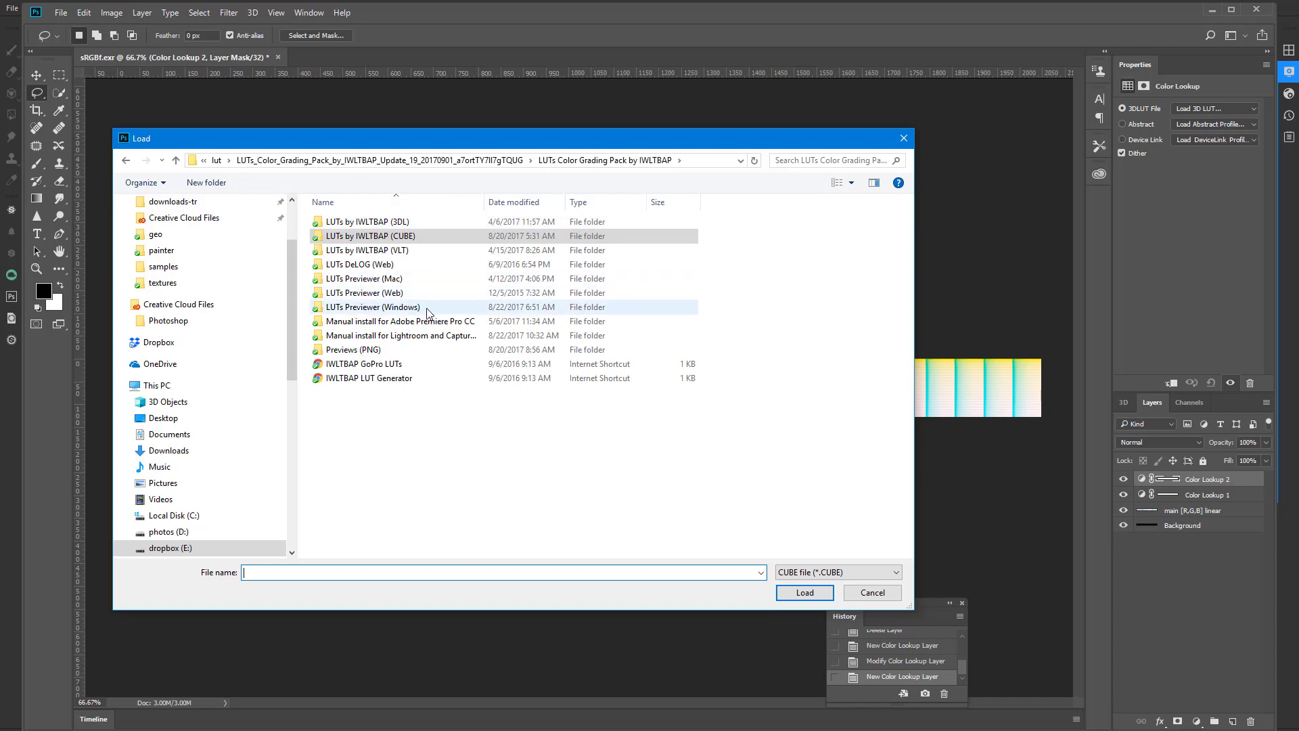
double_click(383, 236)
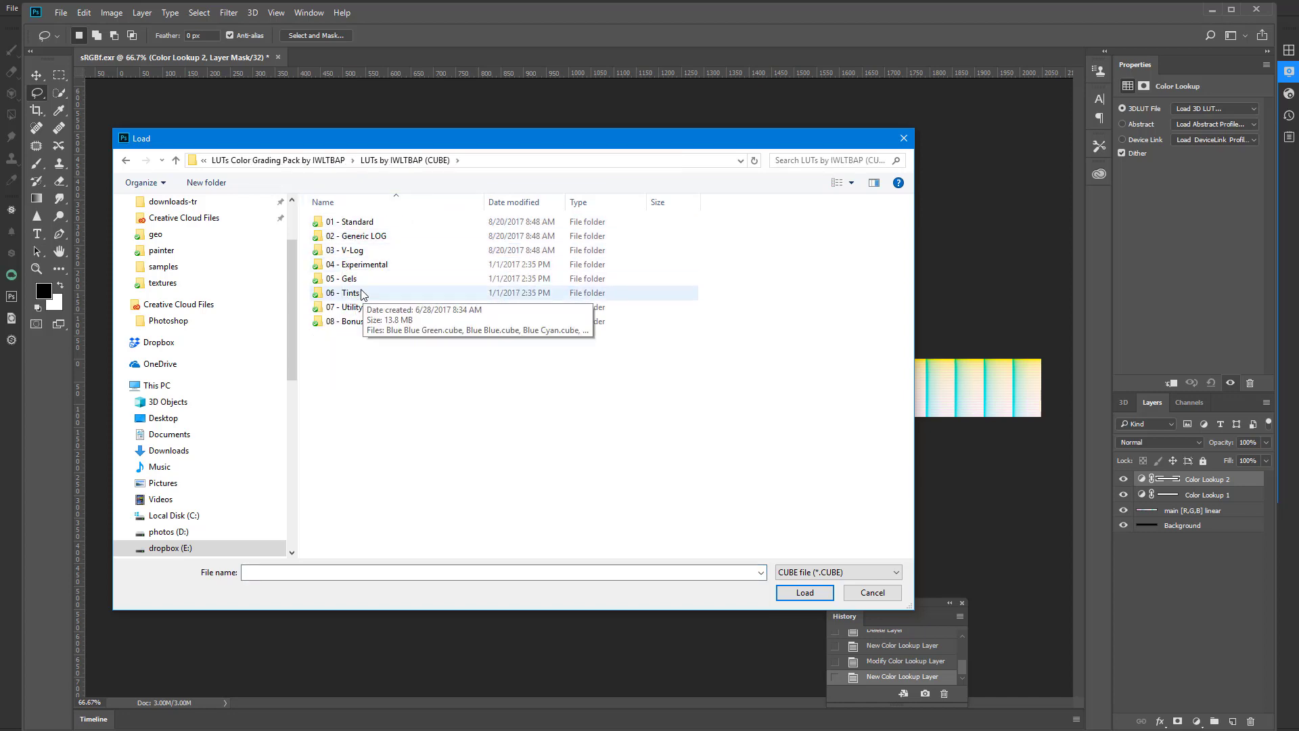
double_click(349, 222)
Load W-9690-STD.cube as the 3D LUT of the second Color Lookup layer.
scroll(404, 394, "down", 20)
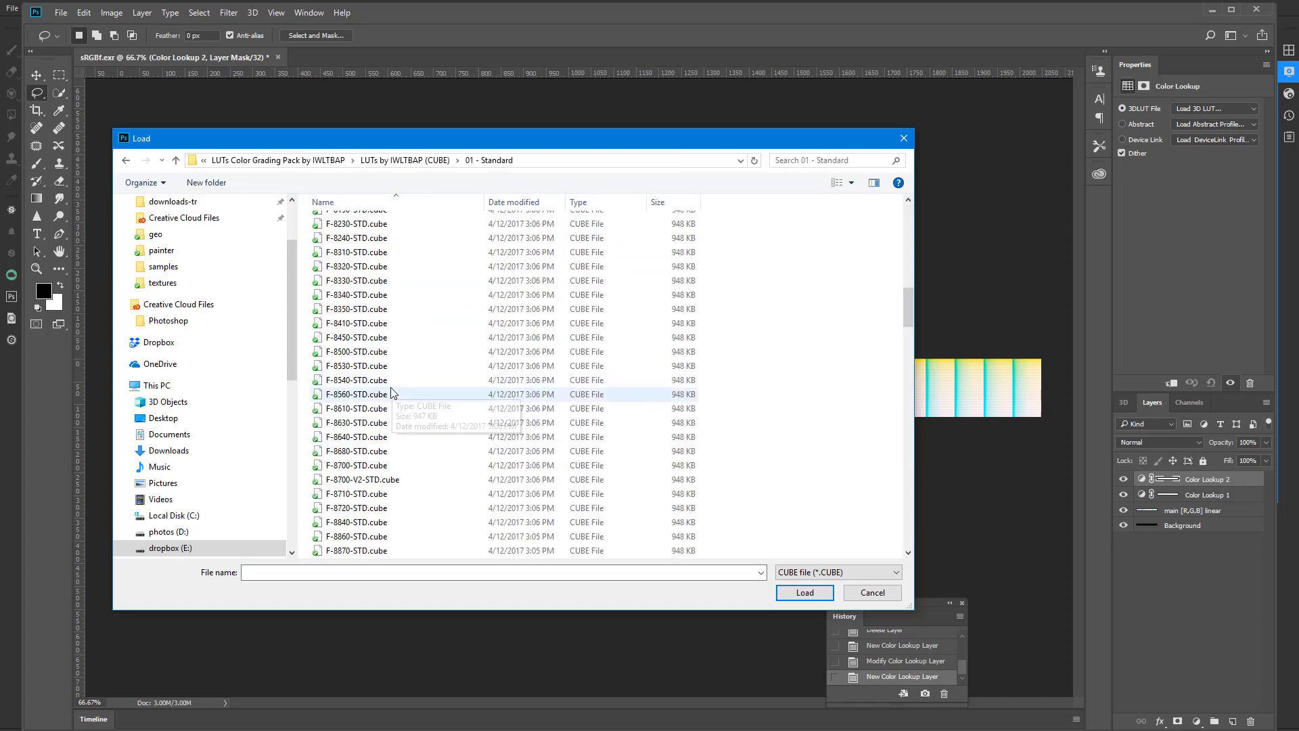
left_click(351, 482)
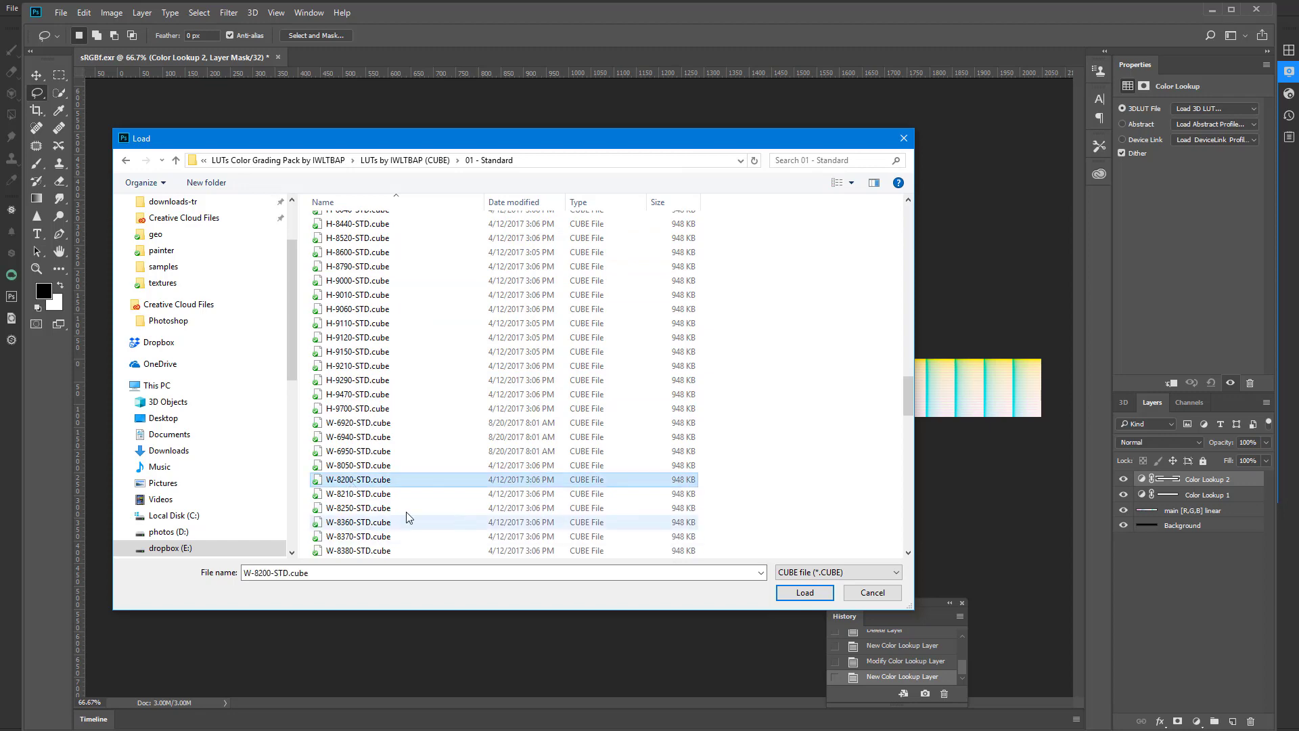
scroll(365, 494, "down", 15)
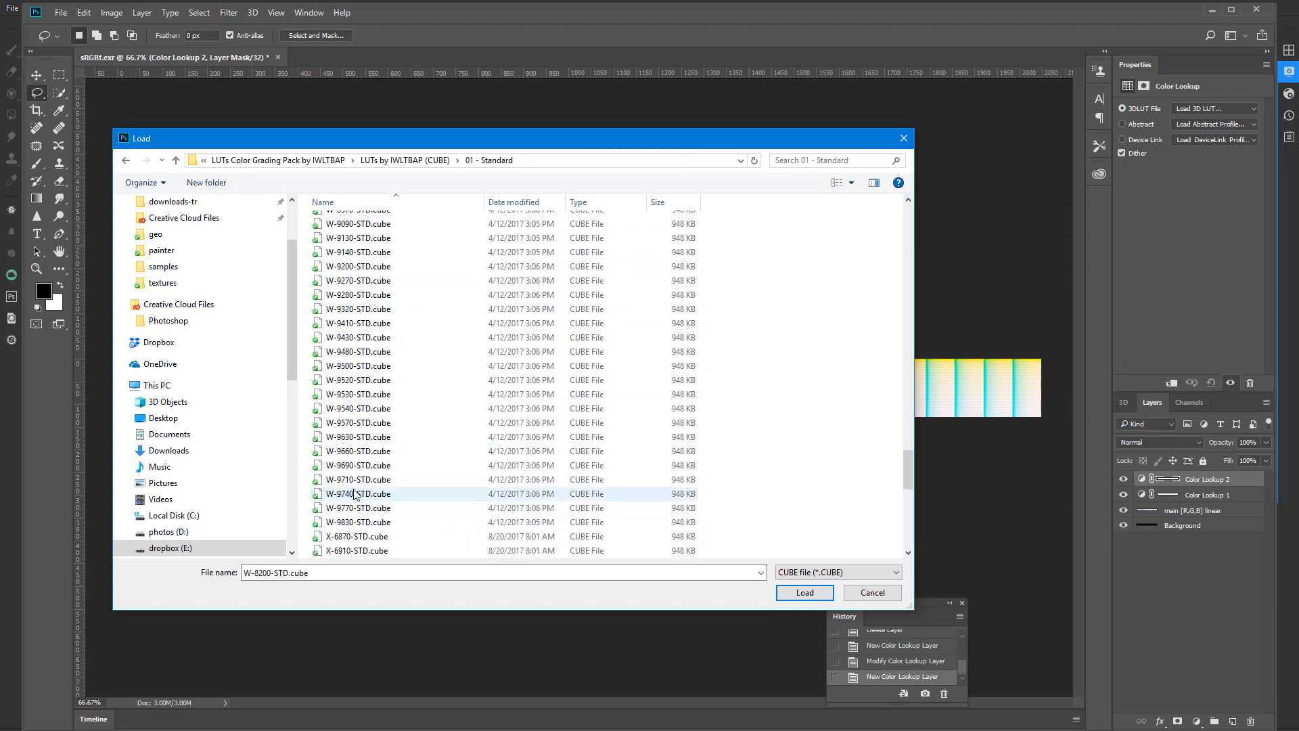
left_click(357, 465)
left_click(805, 593)
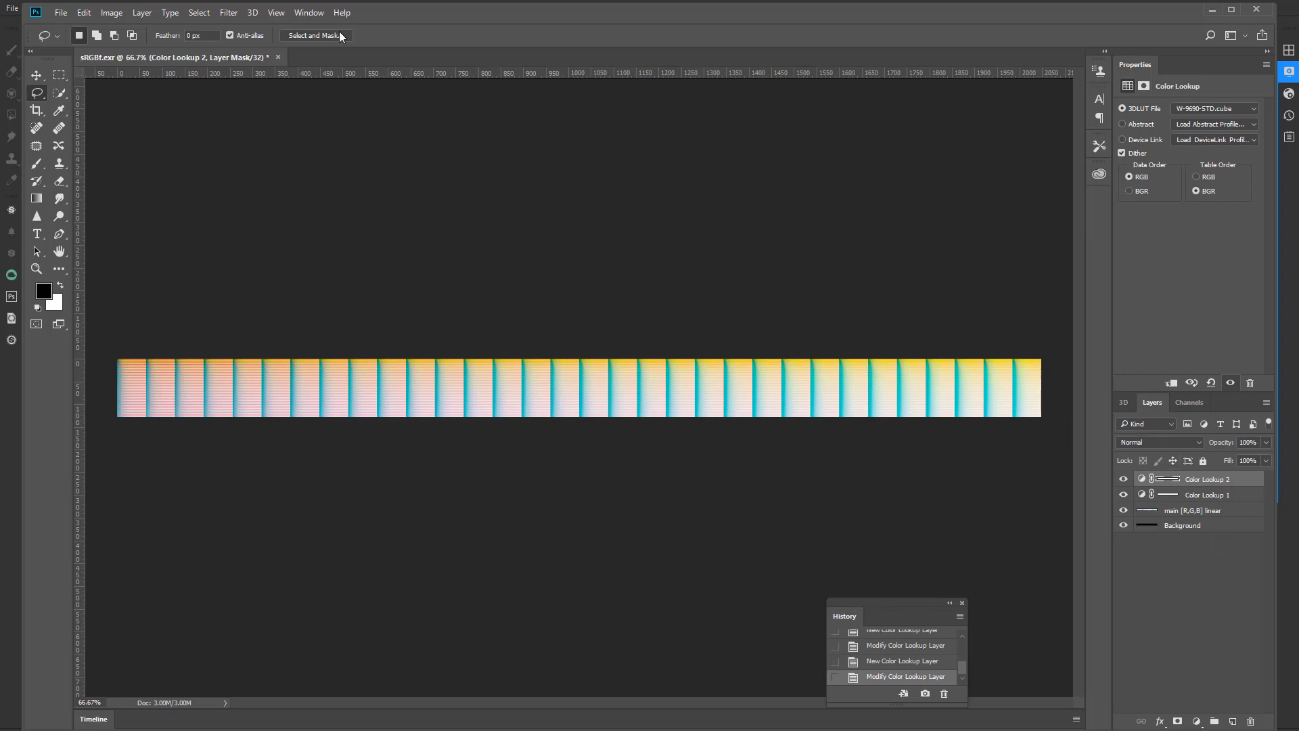
Start saving a copy of the graded LUT strip in OpenEXR format under the name test.
left_click(61, 12)
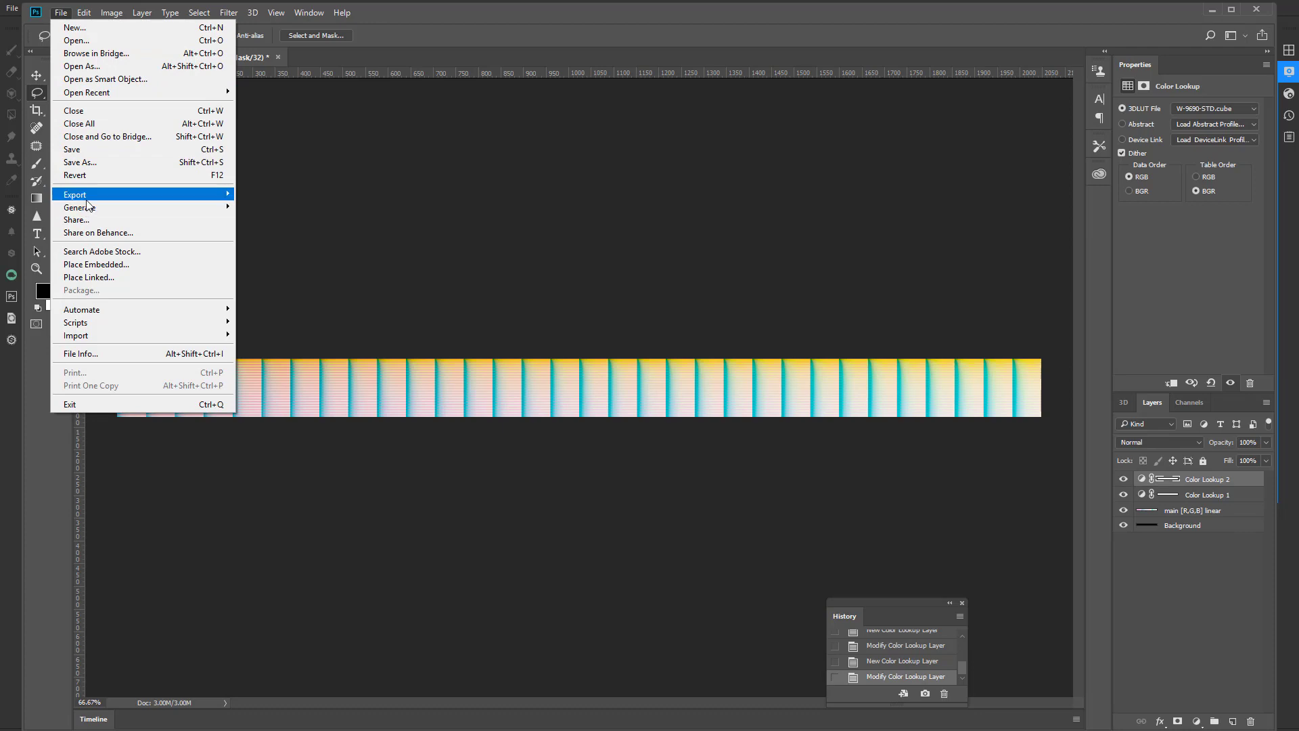
left_click(93, 162)
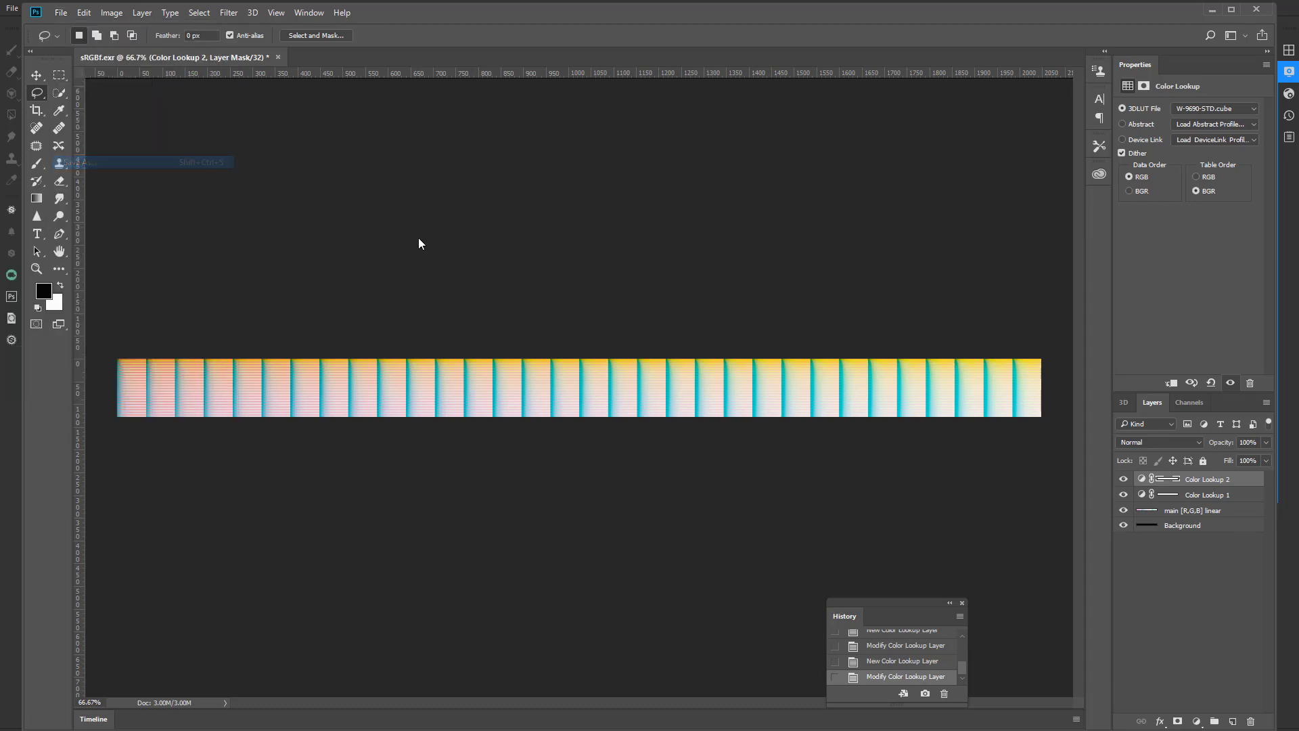
left_click(347, 569)
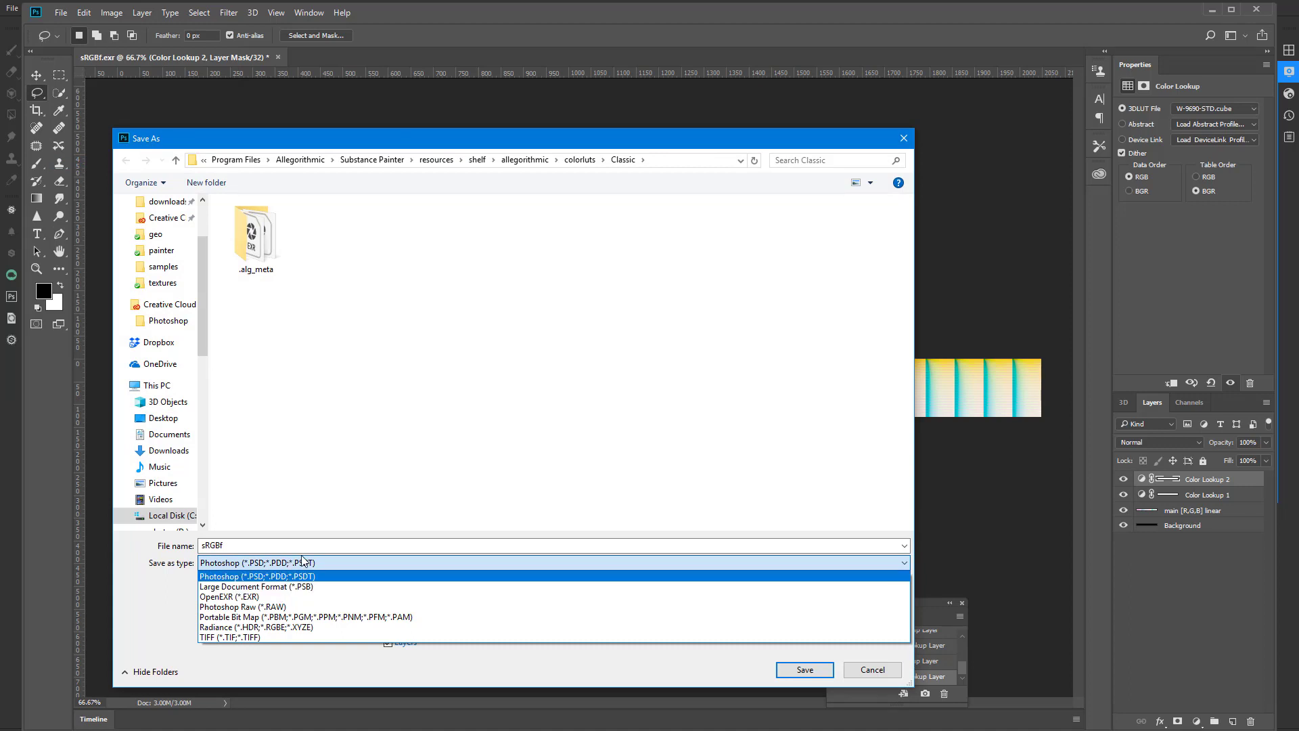
left_click(271, 596)
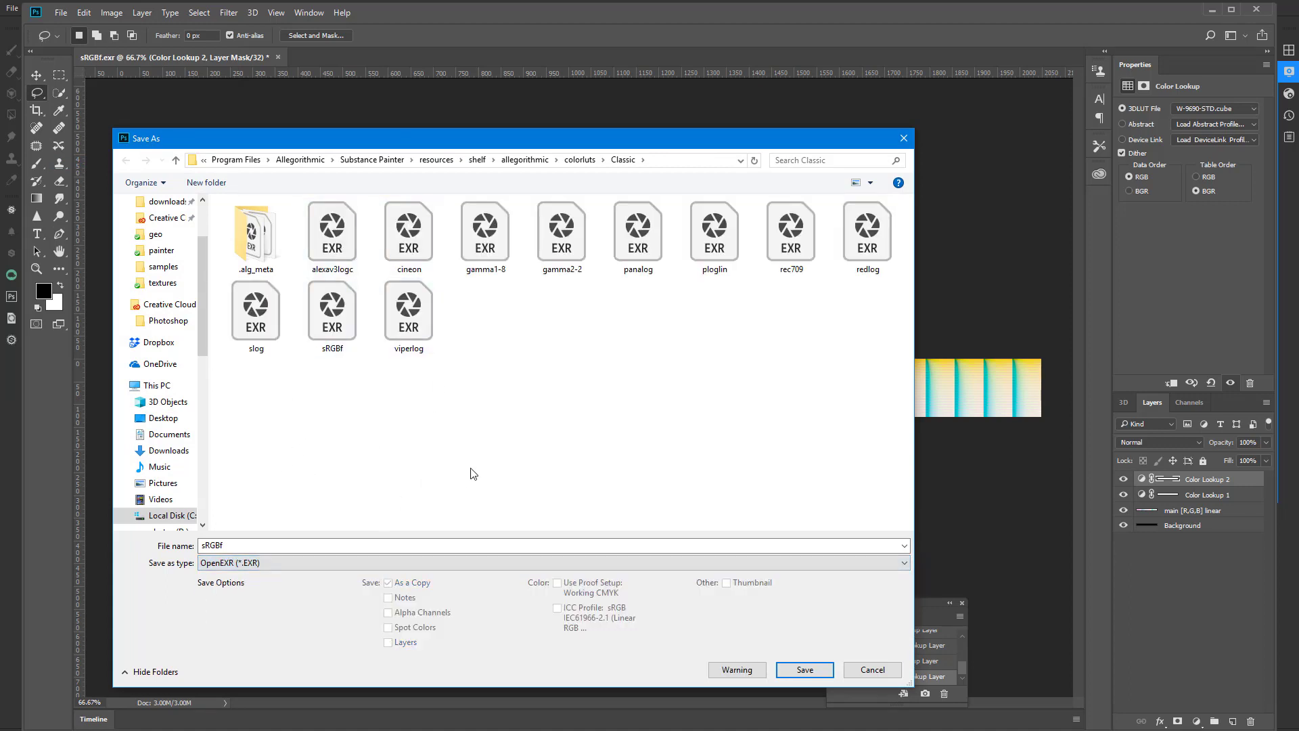
double_click(297, 551)
type("test")
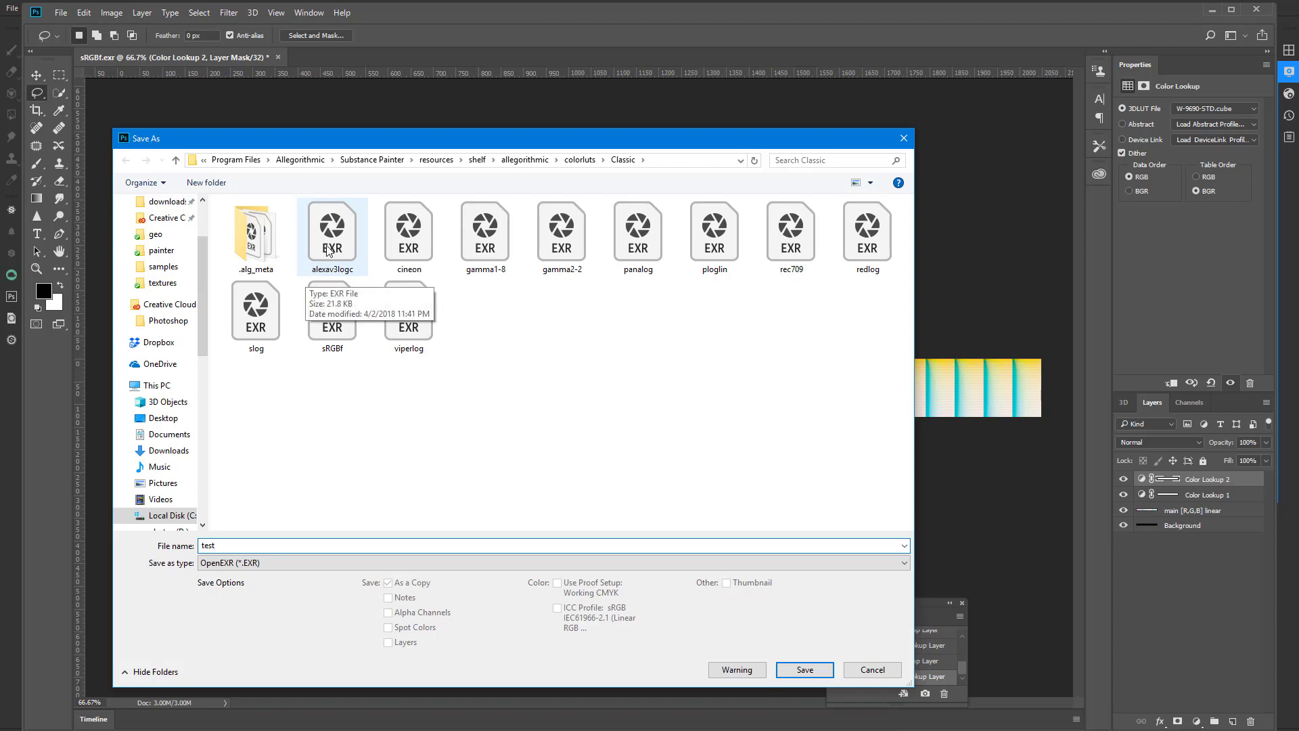
Create a folder named luts on the Desktop and open it as the save location.
scroll(162, 264, "up", 2)
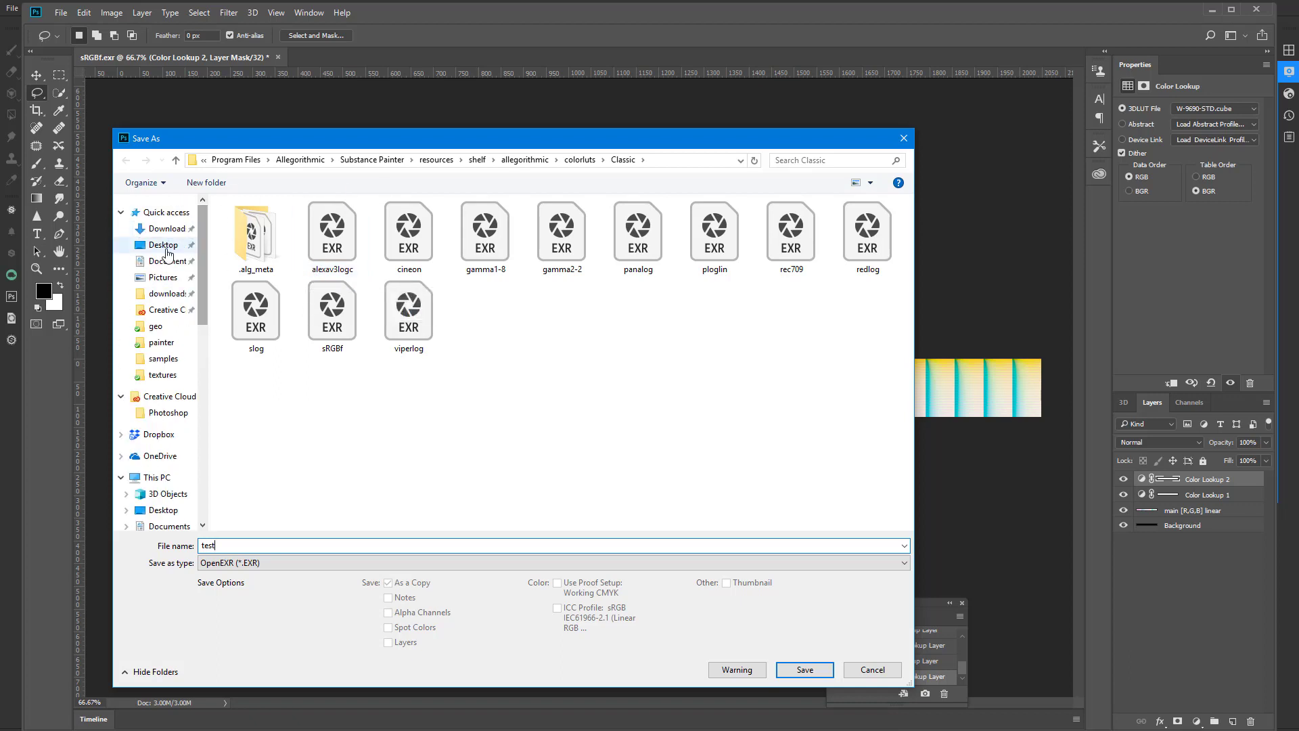
left_click(139, 245)
right_click(255, 309)
mouse_move(313, 449)
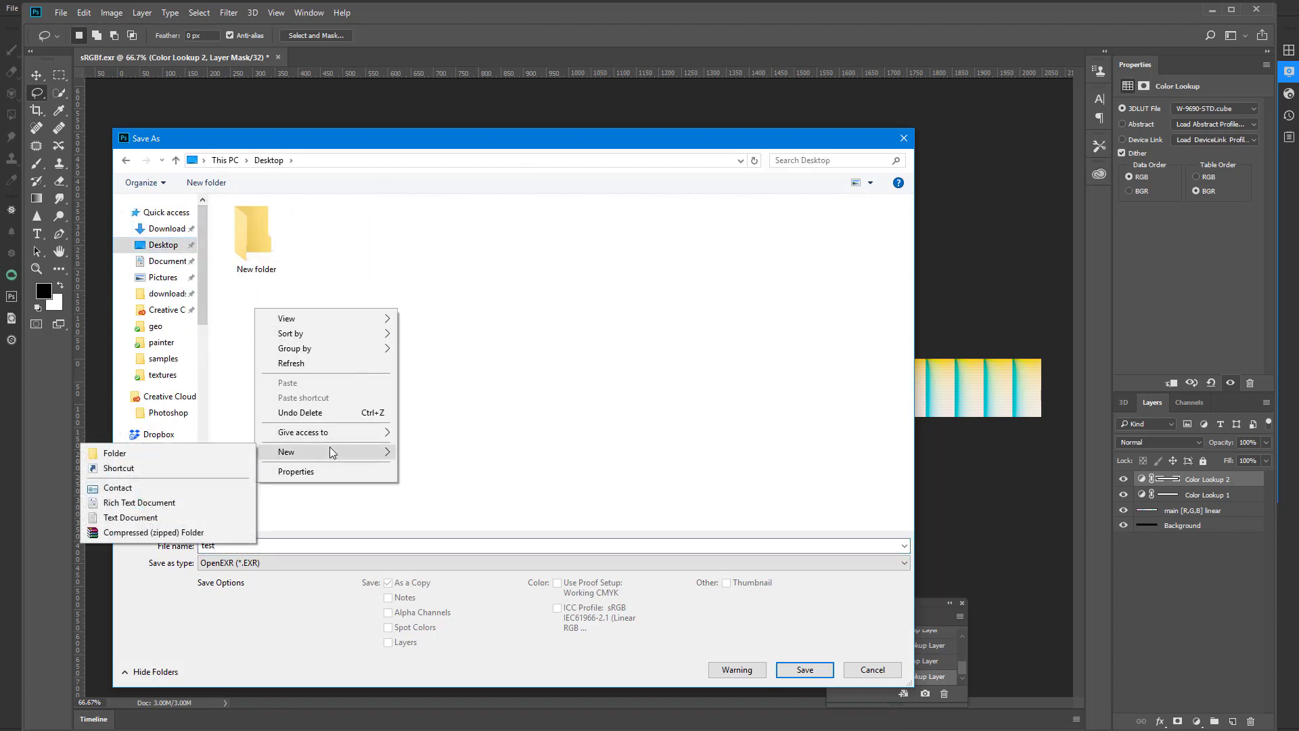
left_click(233, 455)
type("luts")
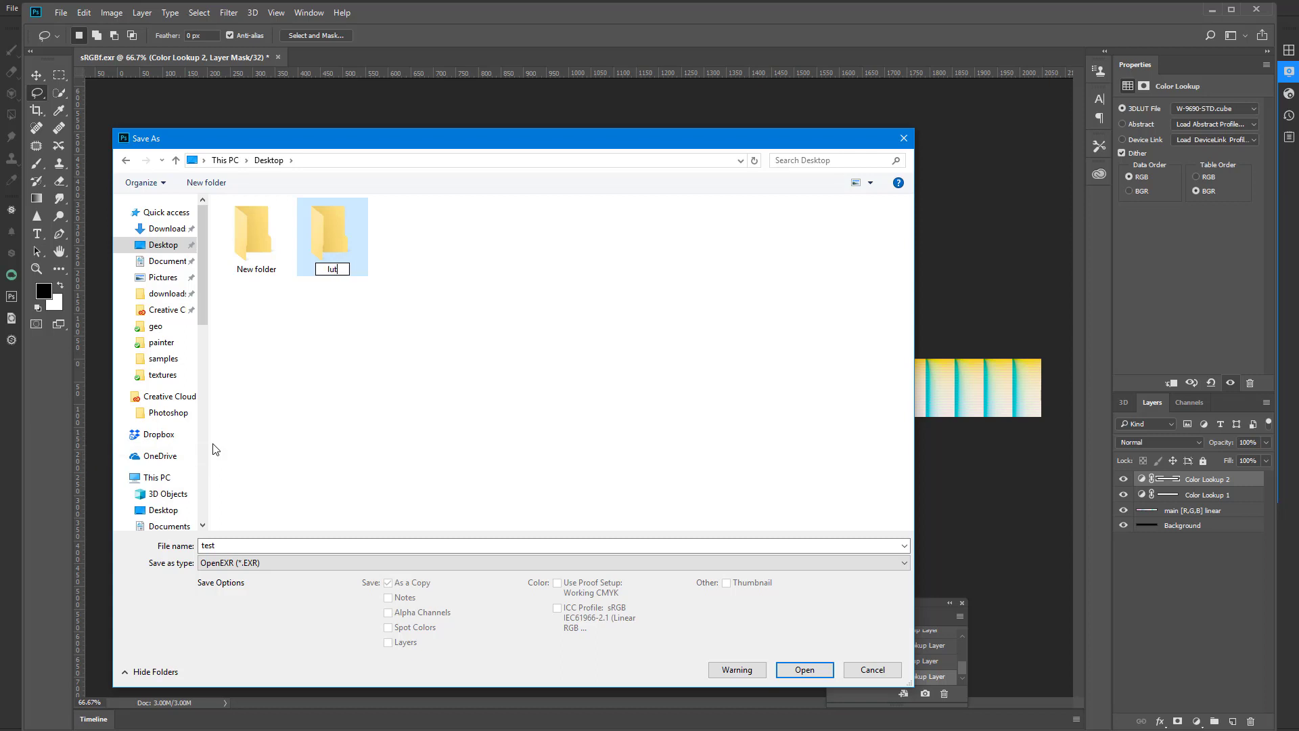
left_click(352, 239)
double_click(351, 239)
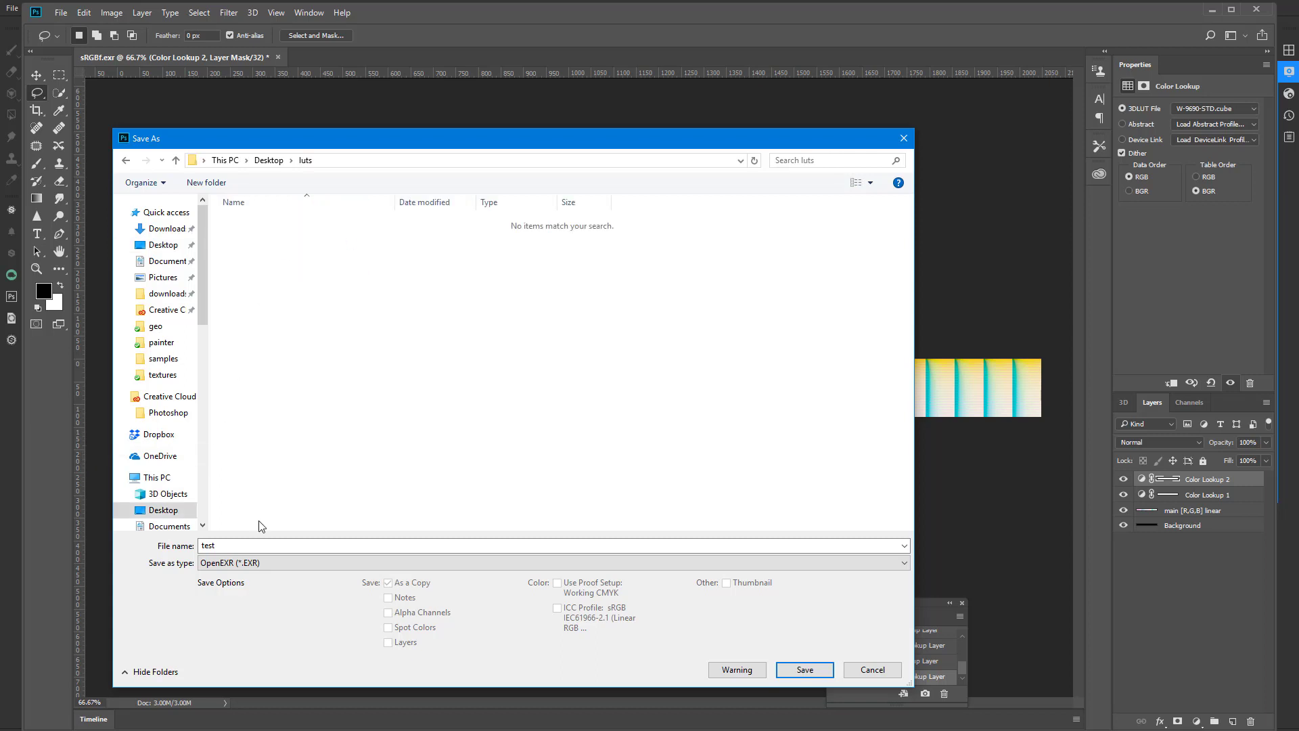
Save the OpenEXR copy as testa in the luts folder with no compression.
double_click(228, 545)
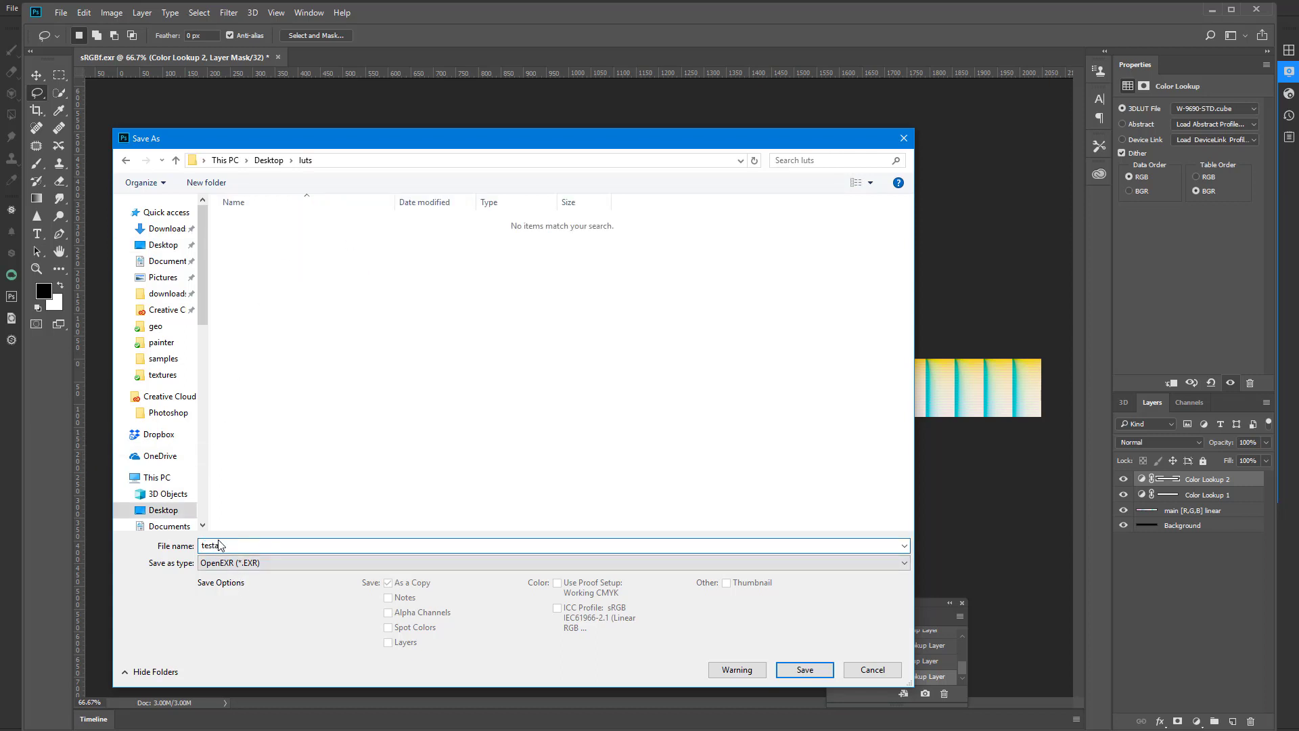
left_click(805, 670)
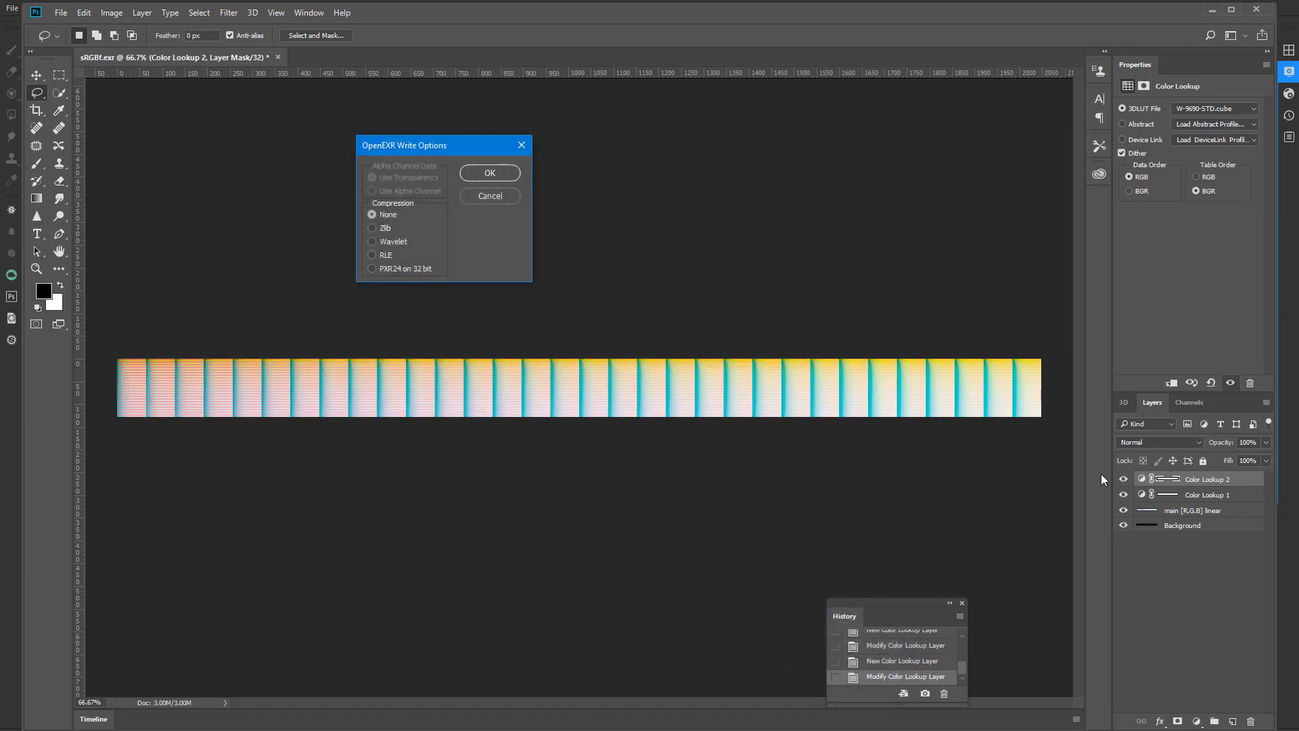
left_click(482, 177)
Hide the Color Lookup 2 layer and start saving the Color Lookup 1 version to the Desktop's luts folder.
left_click(1125, 479)
left_click(1177, 490)
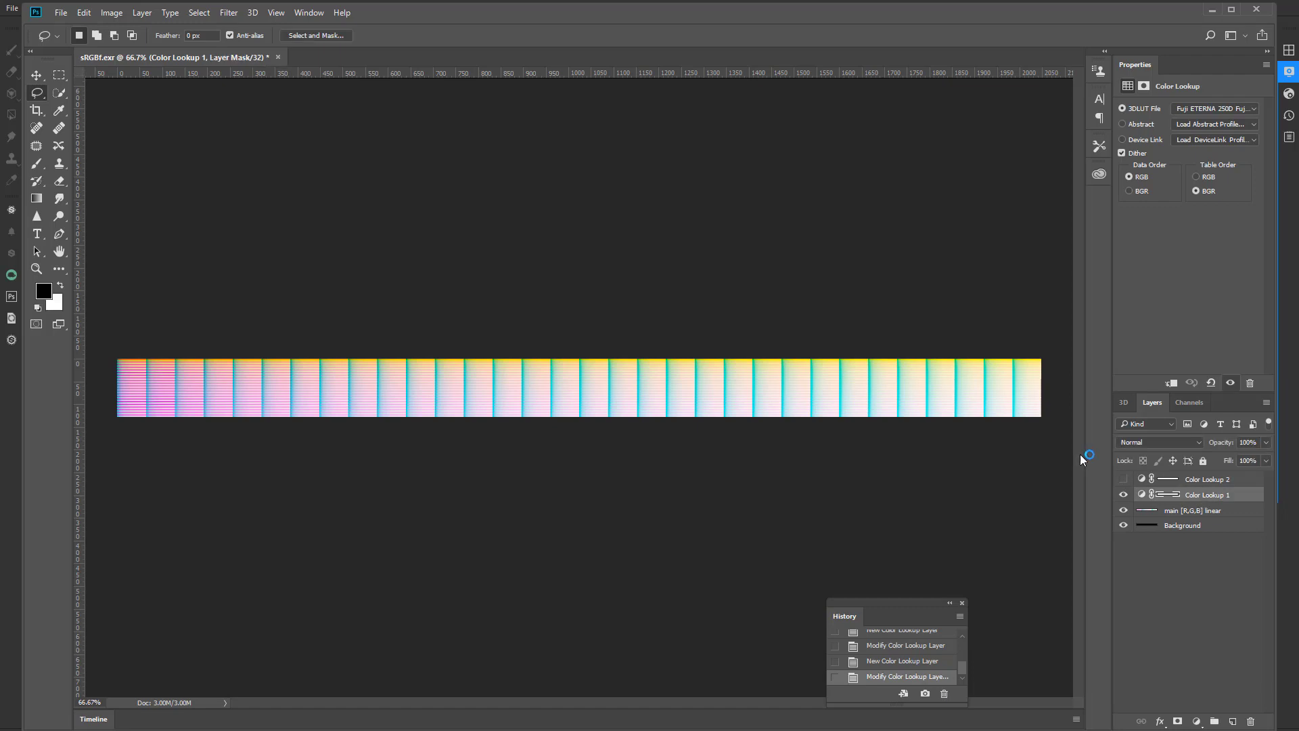
left_click(61, 12)
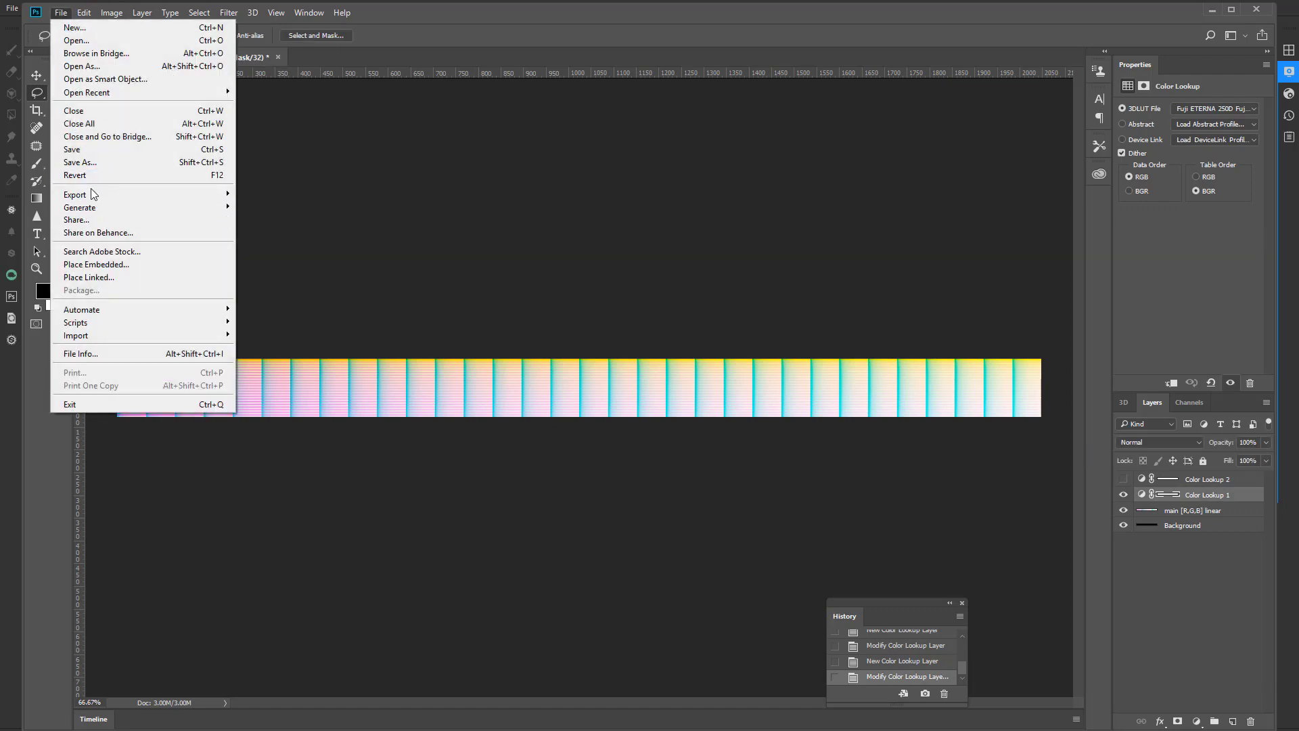
left_click(97, 150)
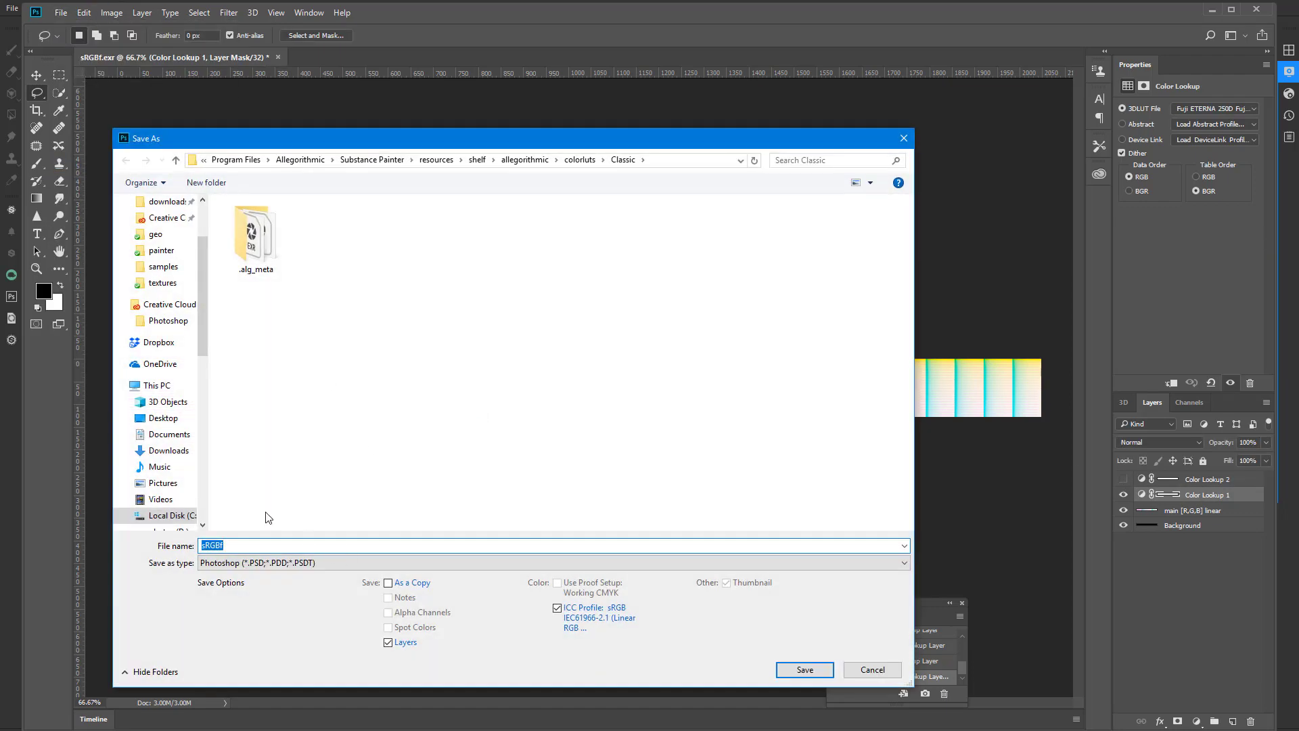
scroll(162, 256, "up", 2)
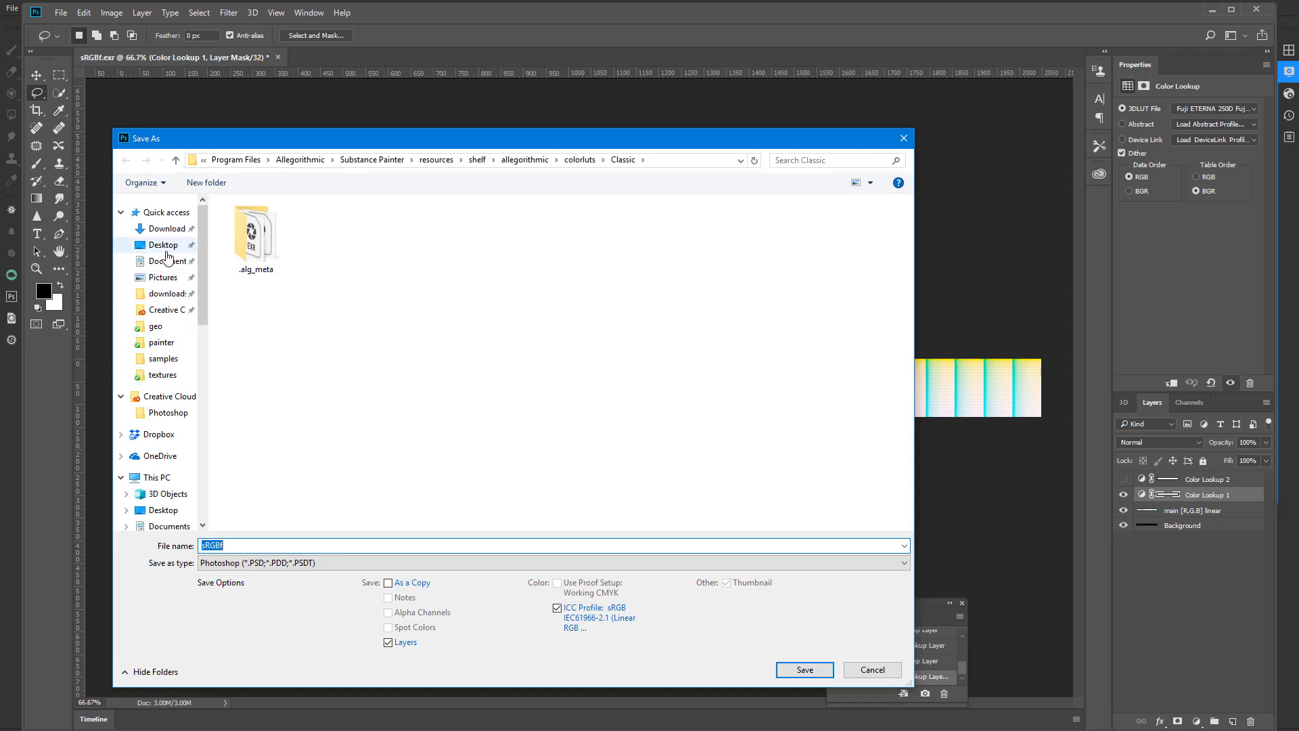
left_click(163, 245)
double_click(256, 237)
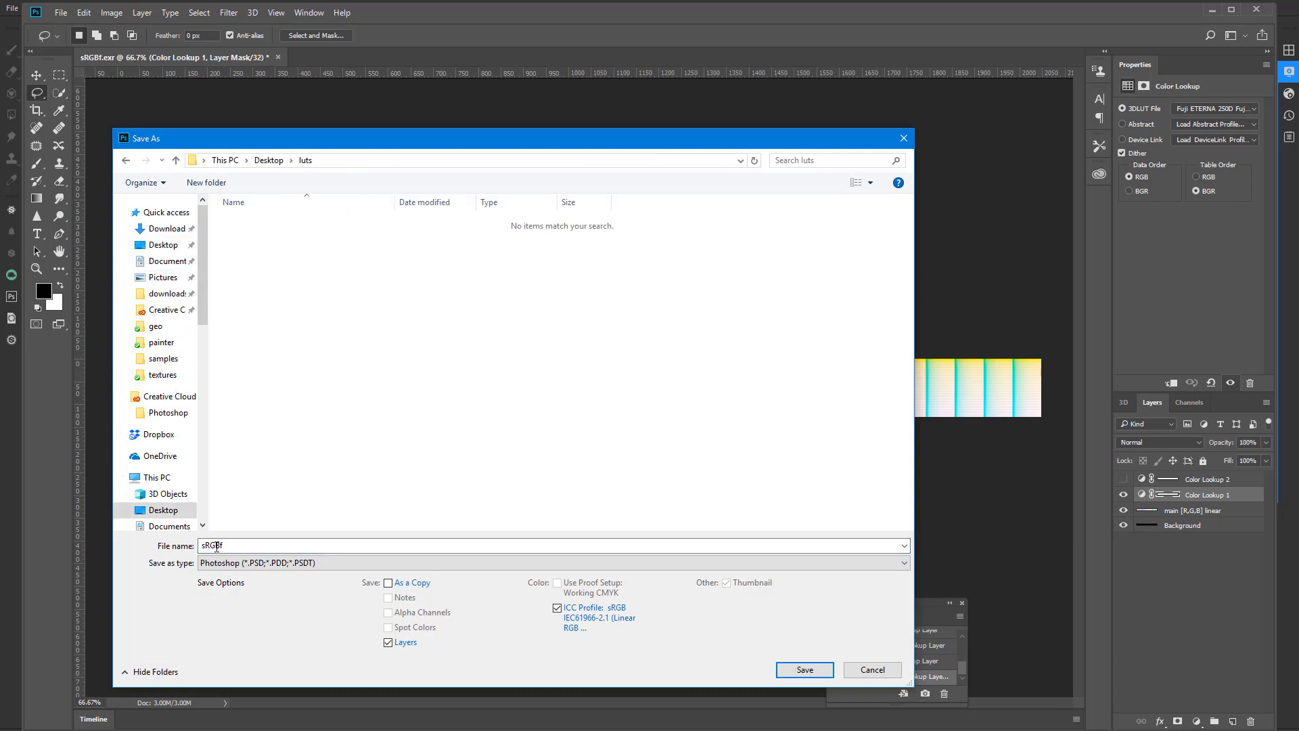
Save this version as a second OpenEXR file, basing its name on testa and using no compression.
left_click(266, 563)
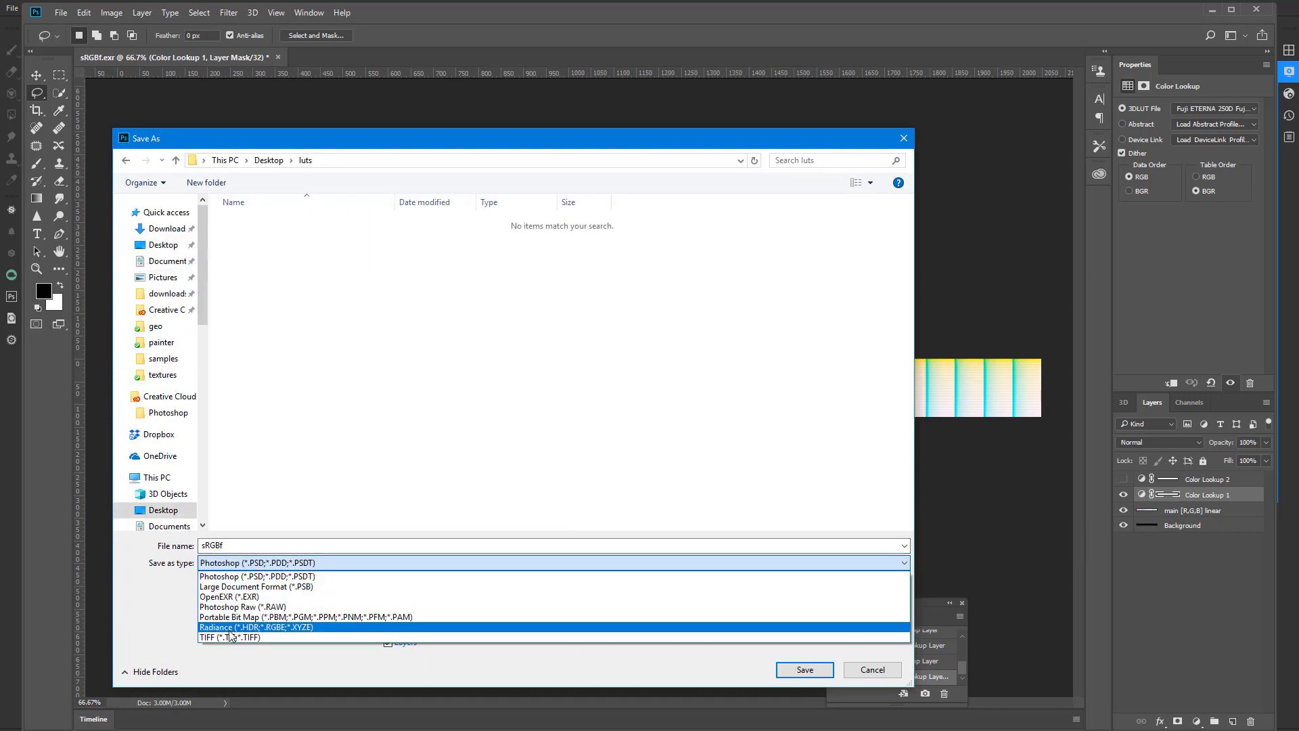
left_click(257, 596)
left_click(273, 224)
left_click(210, 546)
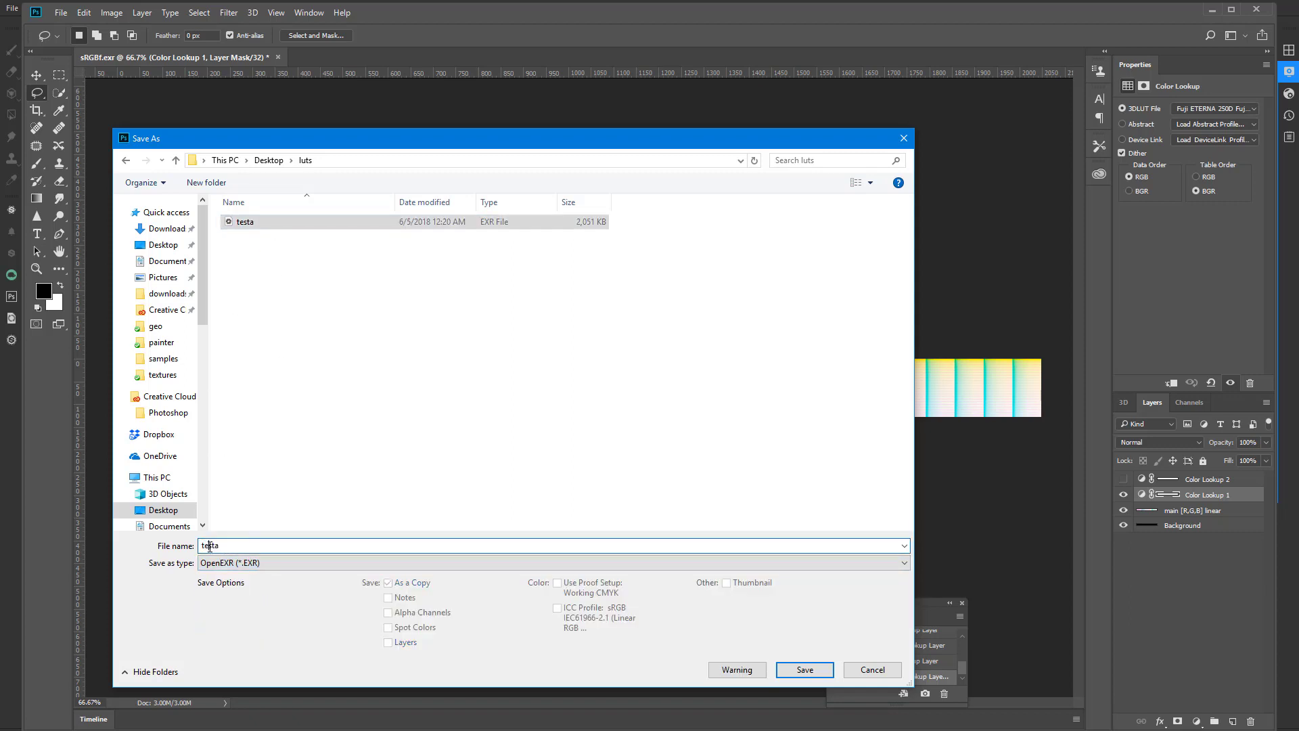
key("Return")
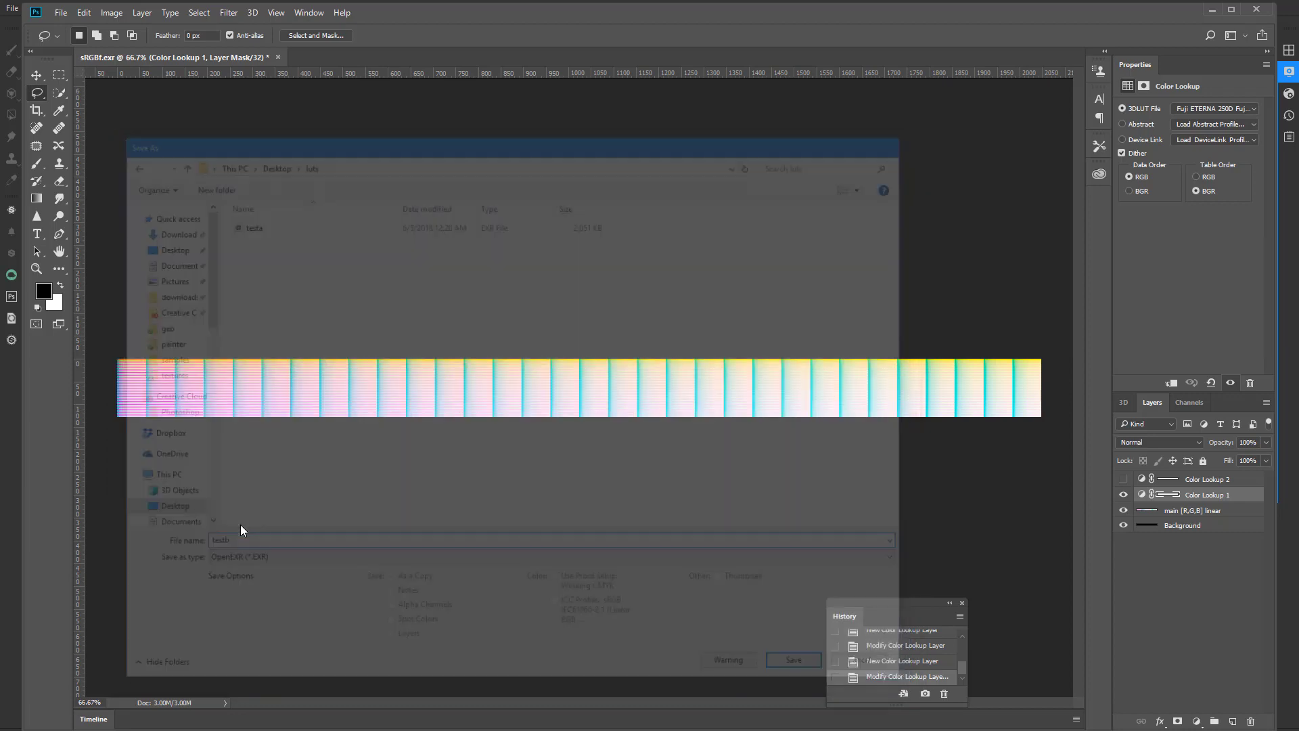
left_click(469, 177)
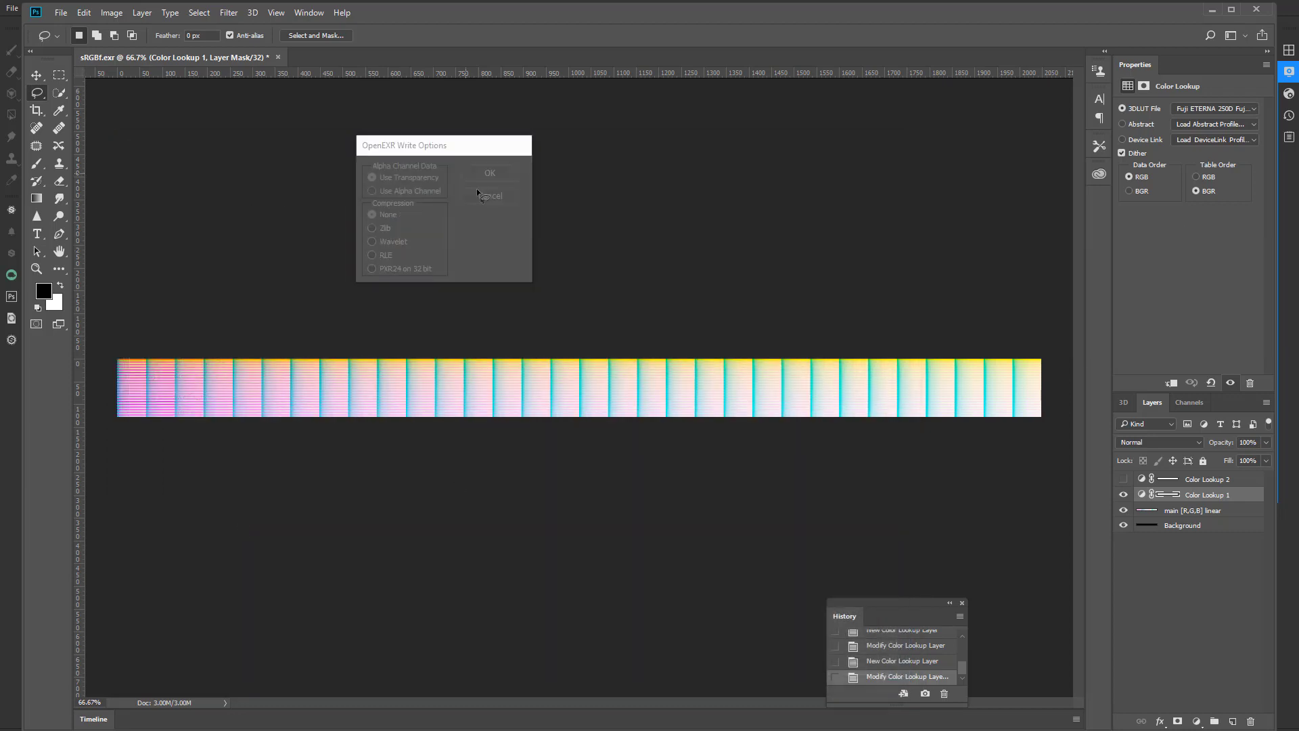
Try Moonlight.3DL and Soft_Warming.look on the Color Lookup 1 layer, and settle on TealOrangePlusContrast.3DL.
key("ctrl+2")
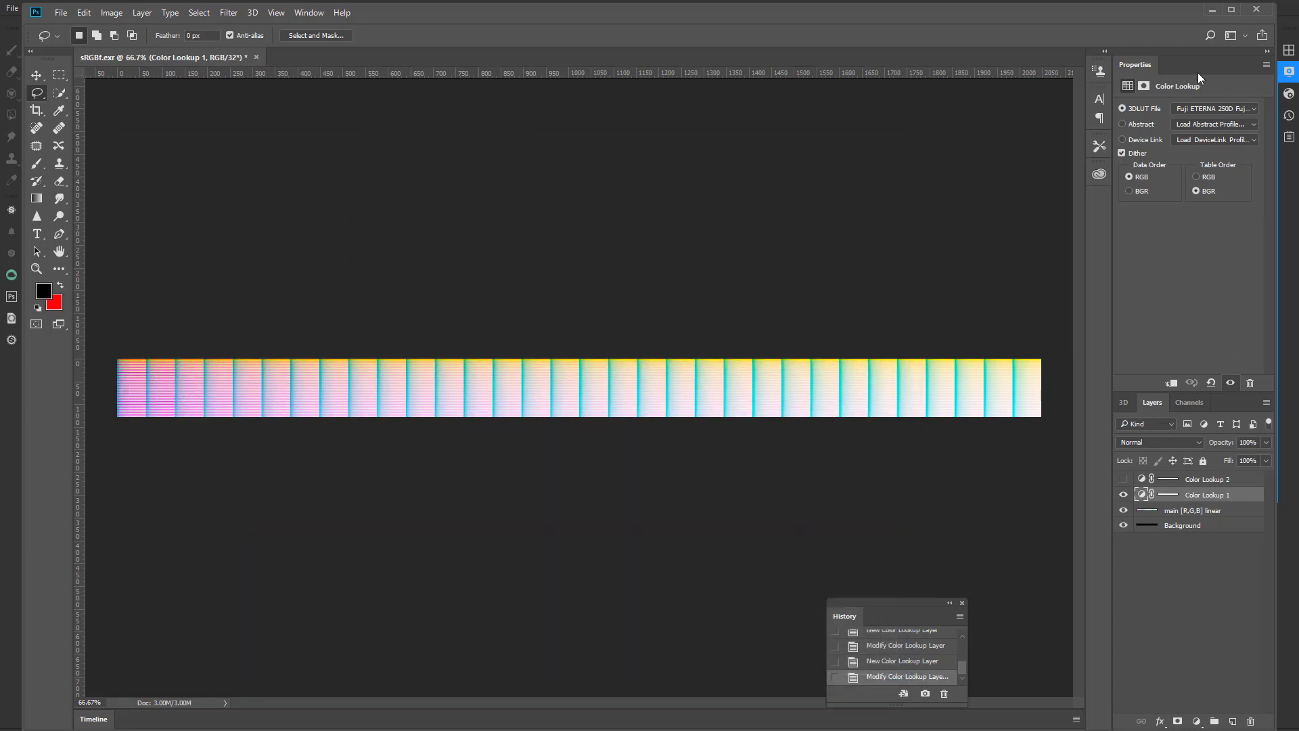
left_click(1211, 110)
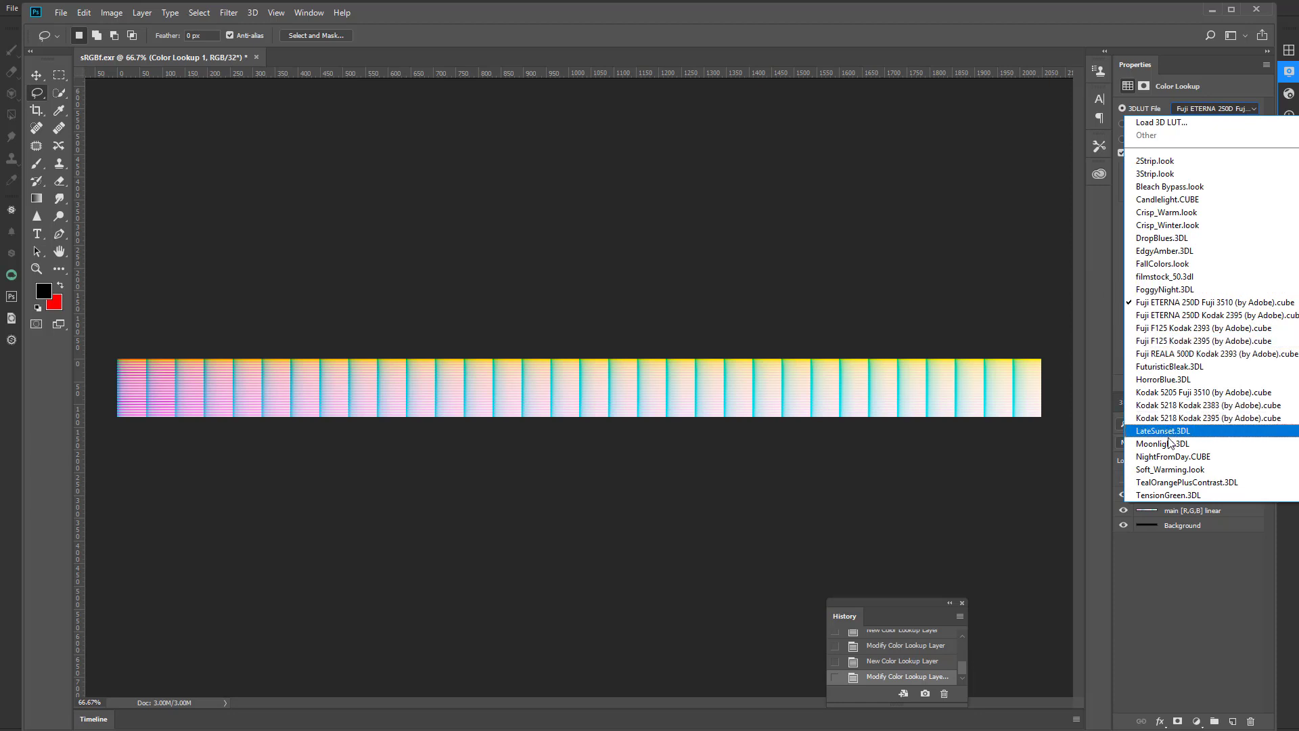
left_click(1176, 445)
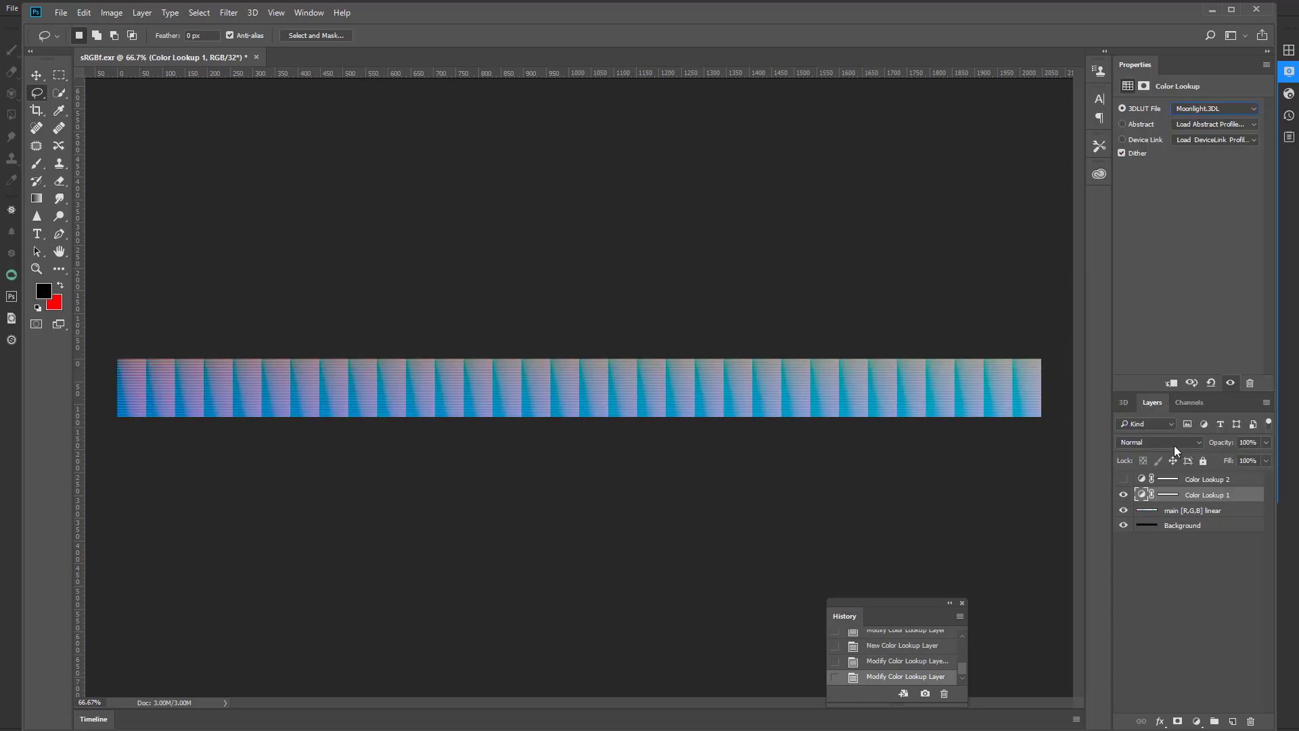
left_click(1206, 114)
left_click(1188, 470)
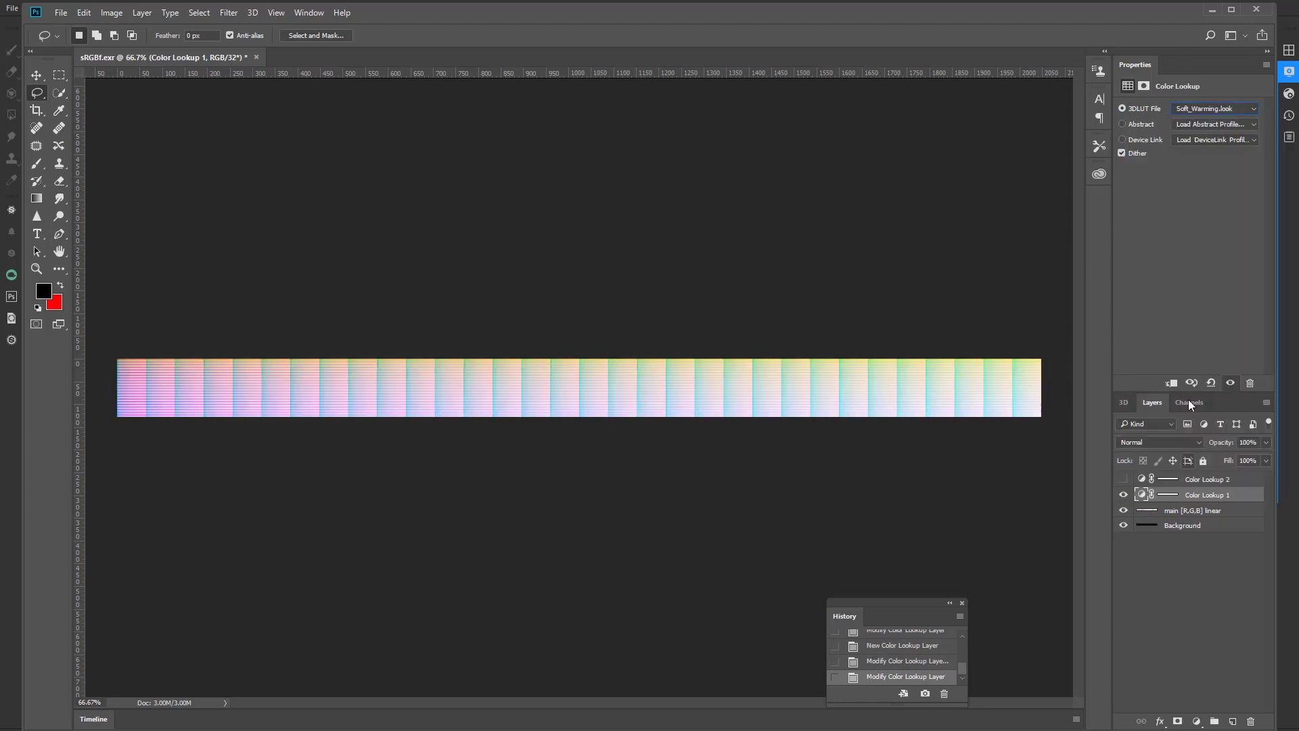
left_click(1217, 115)
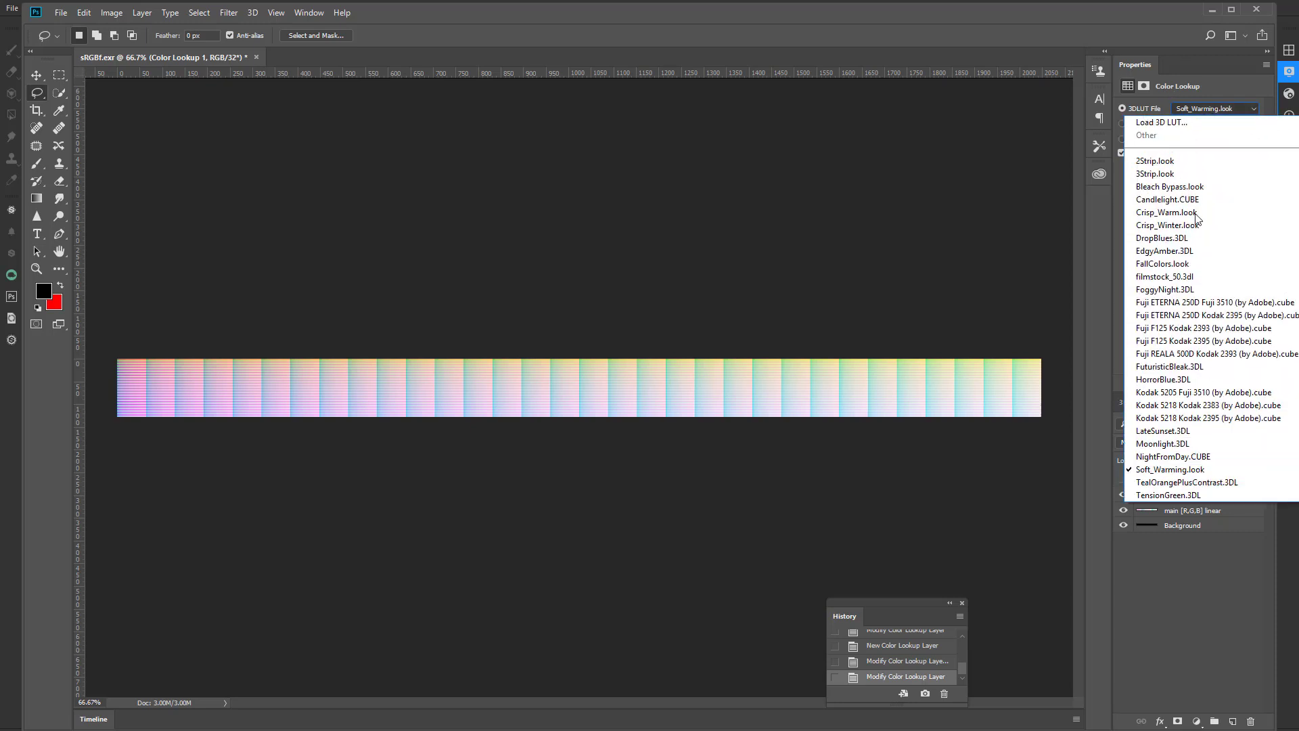
left_click(1177, 483)
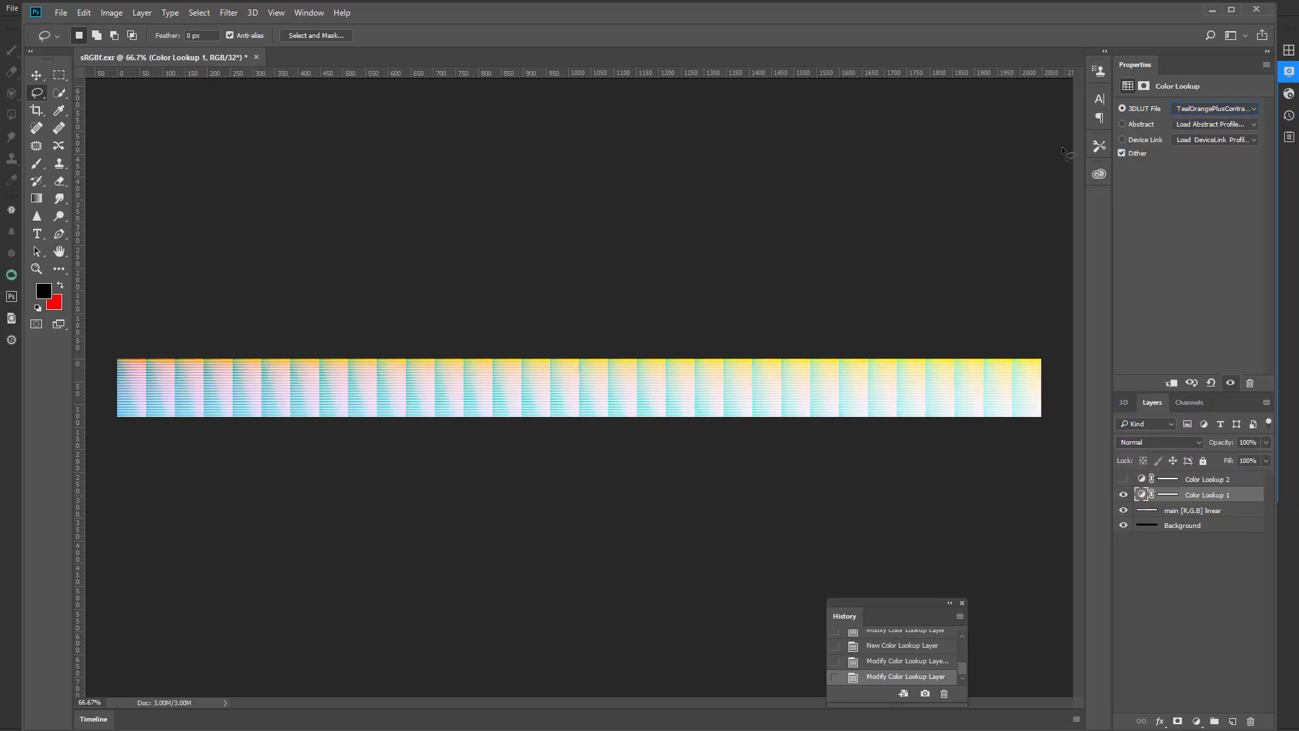
Start saving the teal-orange version of the strip, with the Desktop's luts folder as the destination.
left_click(60, 13)
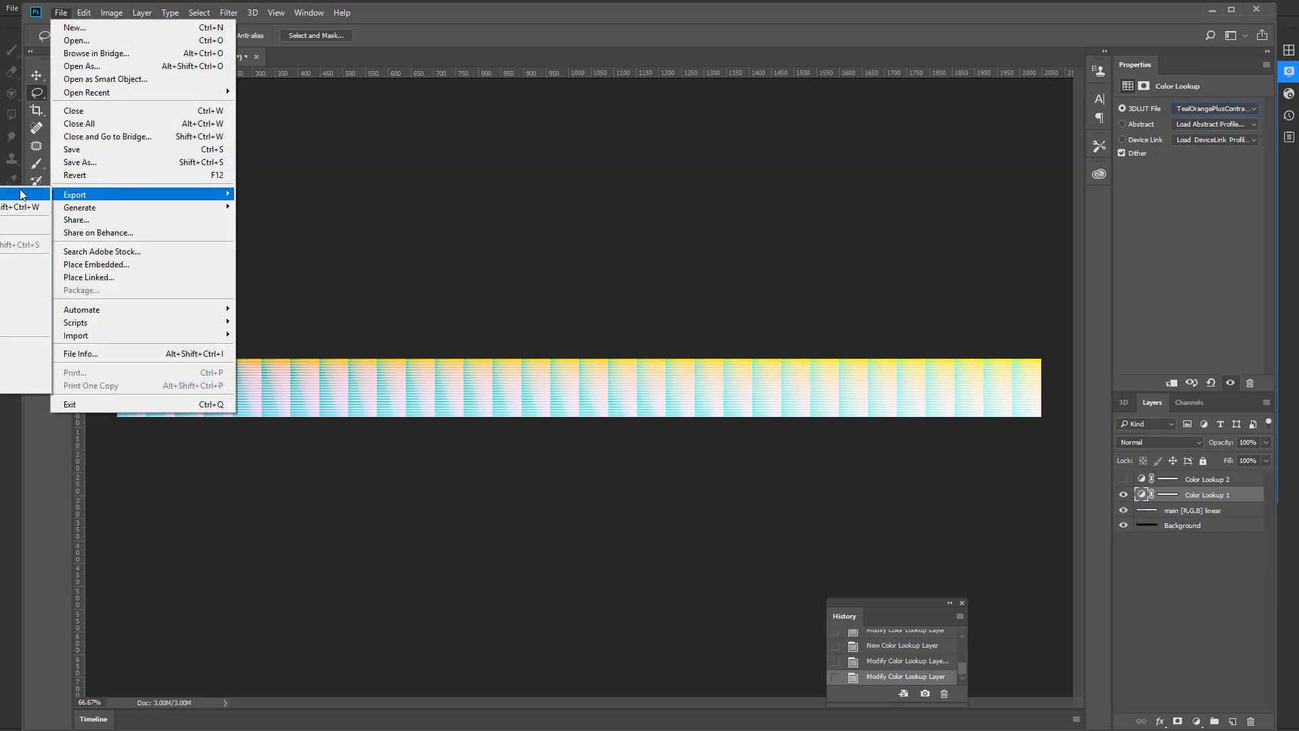
left_click(86, 161)
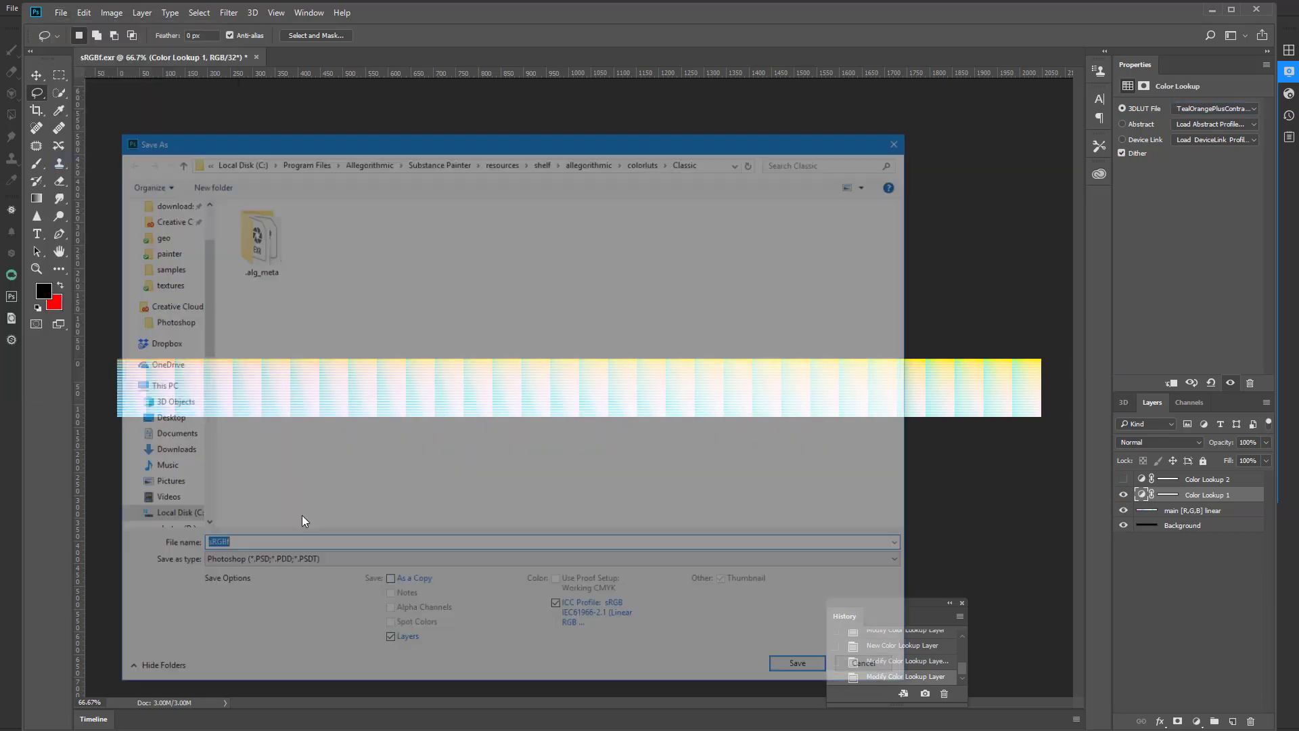
scroll(169, 240, "up", 2)
left_click(162, 244)
double_click(324, 234)
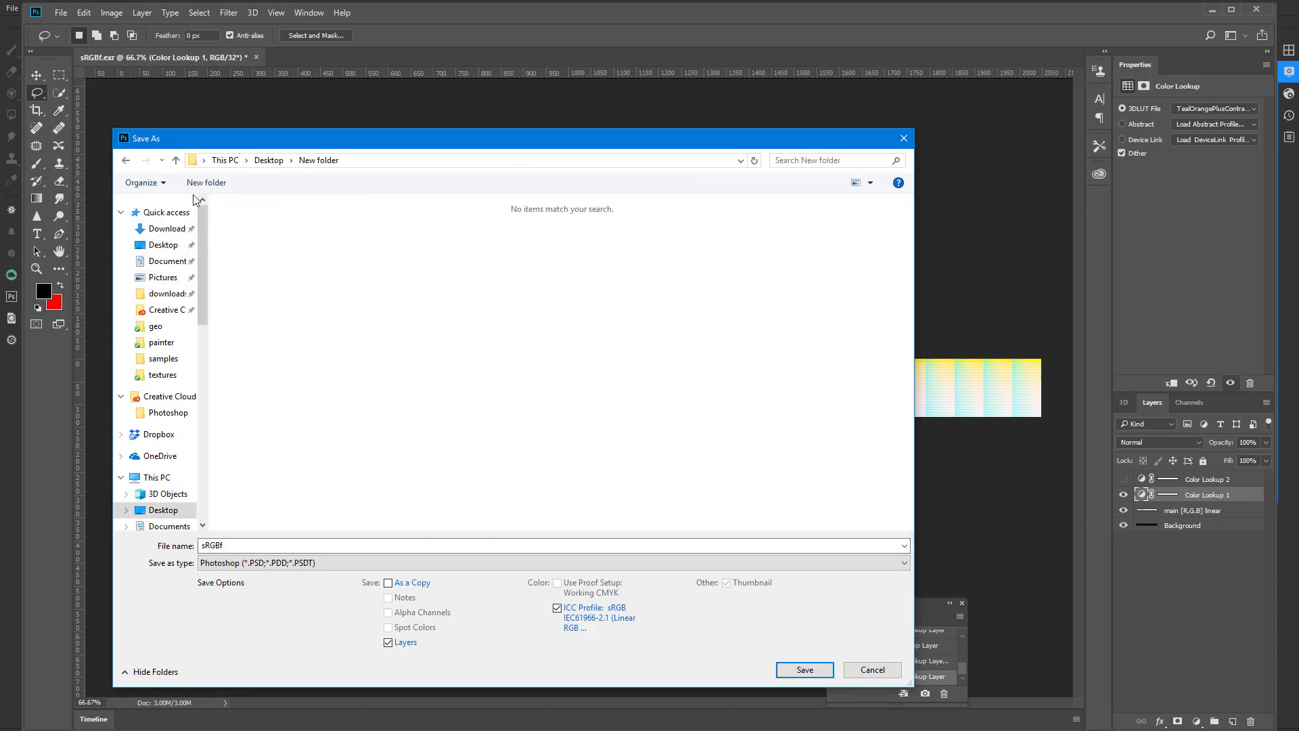
left_click(269, 159)
double_click(250, 239)
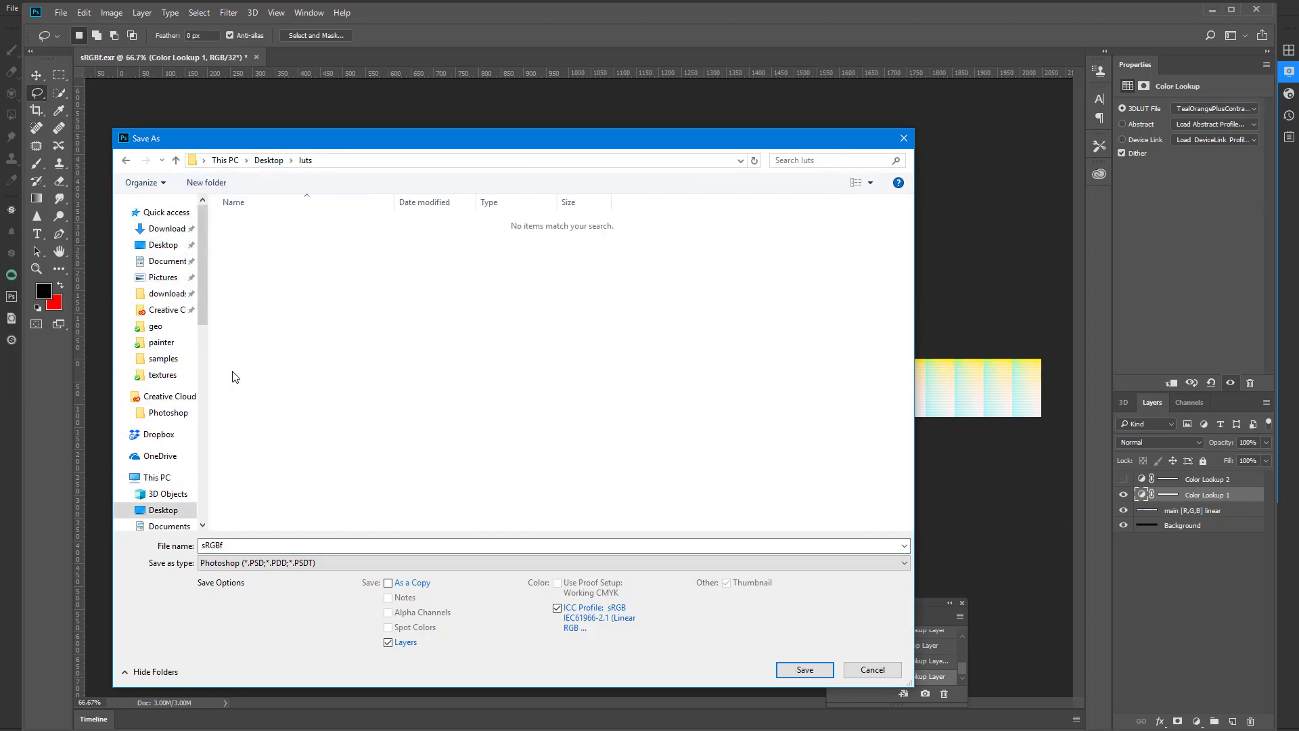
Save the teal-orange version in OpenEXR format as testc with no compression.
left_click(245, 562)
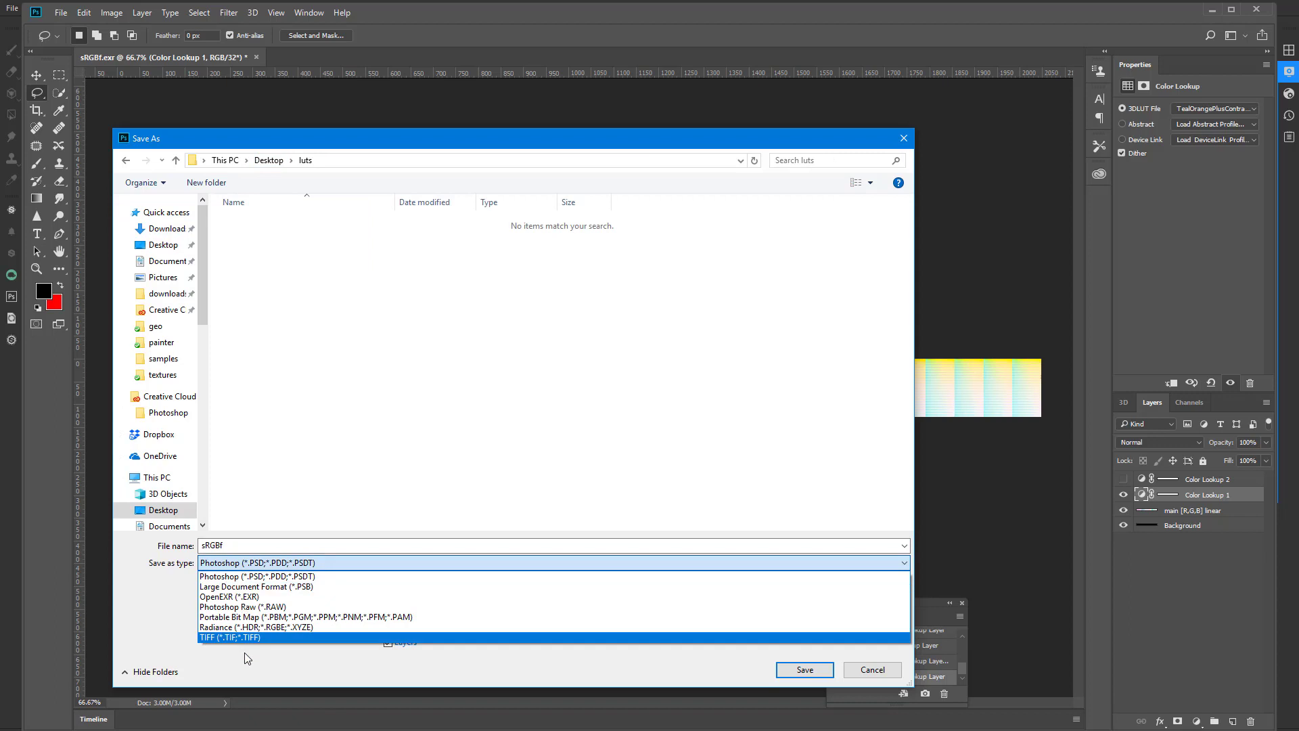
left_click(230, 597)
left_click(263, 238)
double_click(251, 545)
type("testc")
key("Return")
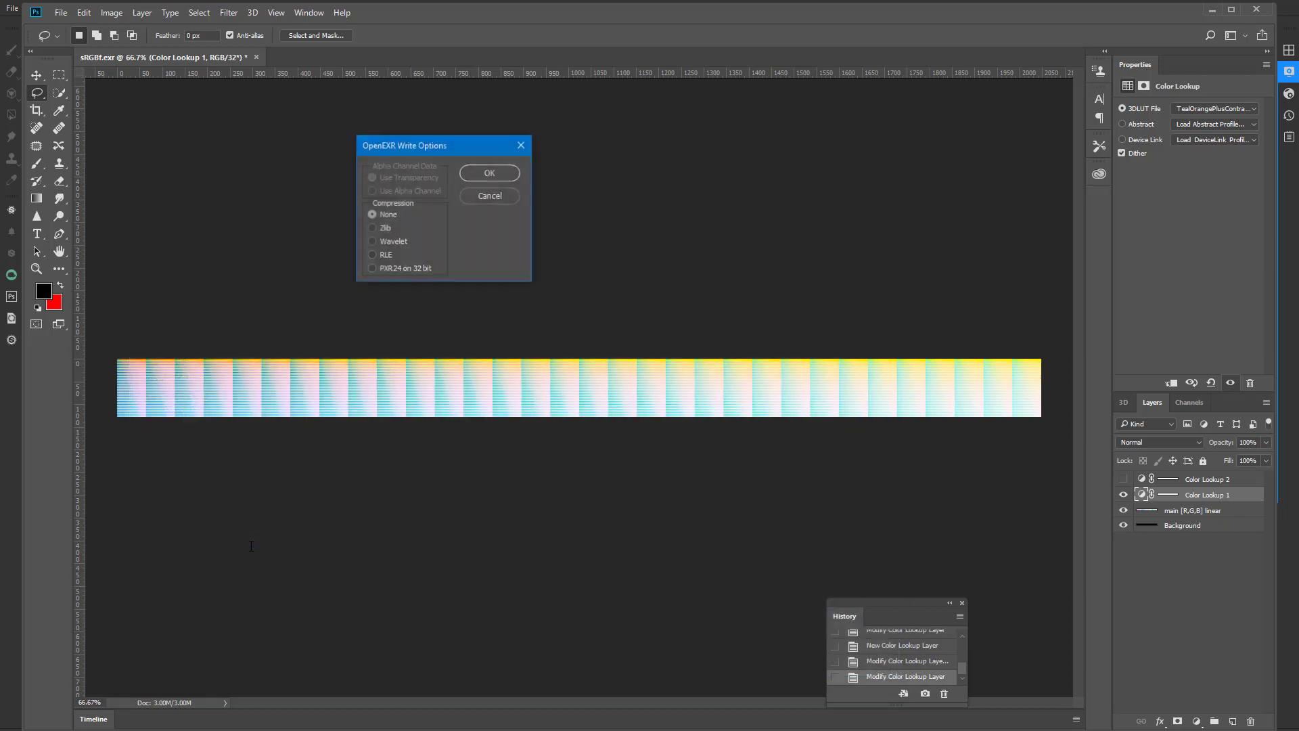
left_click(490, 173)
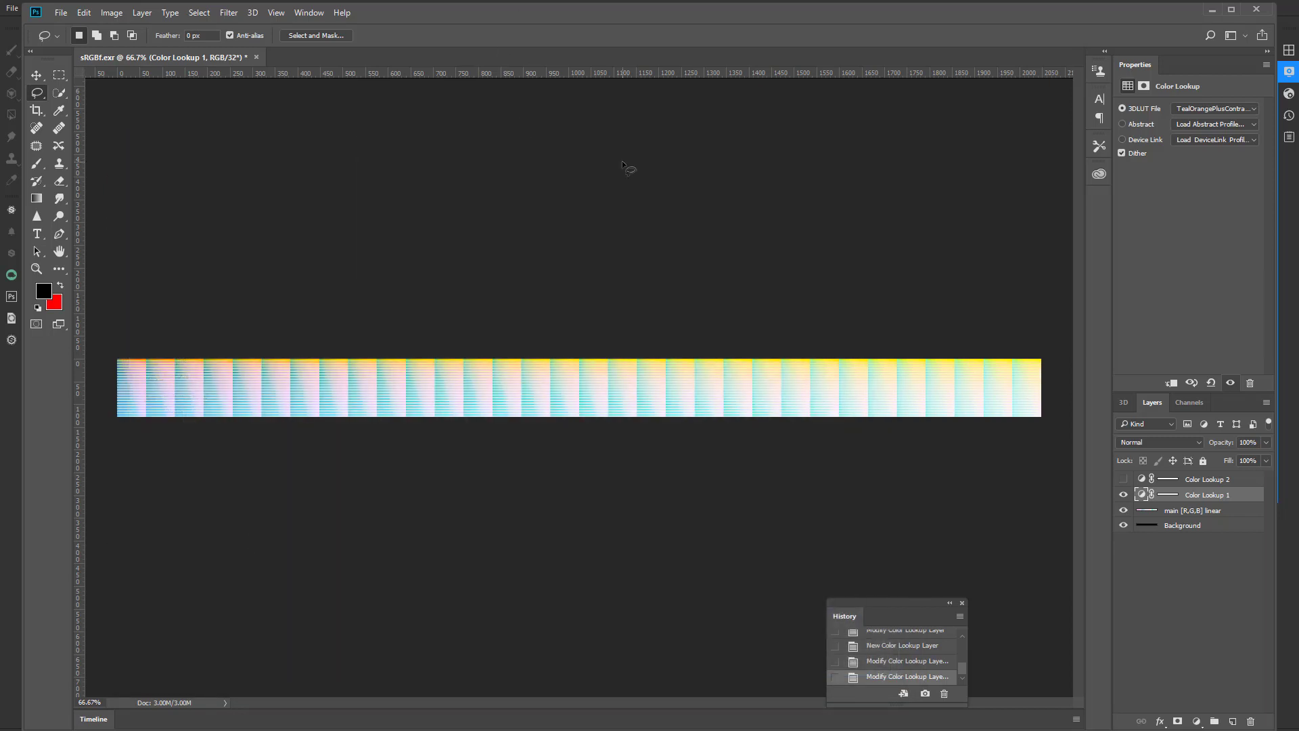
Switch to Substance Painter and maximize its window with the character in view.
key("alt+Tab")
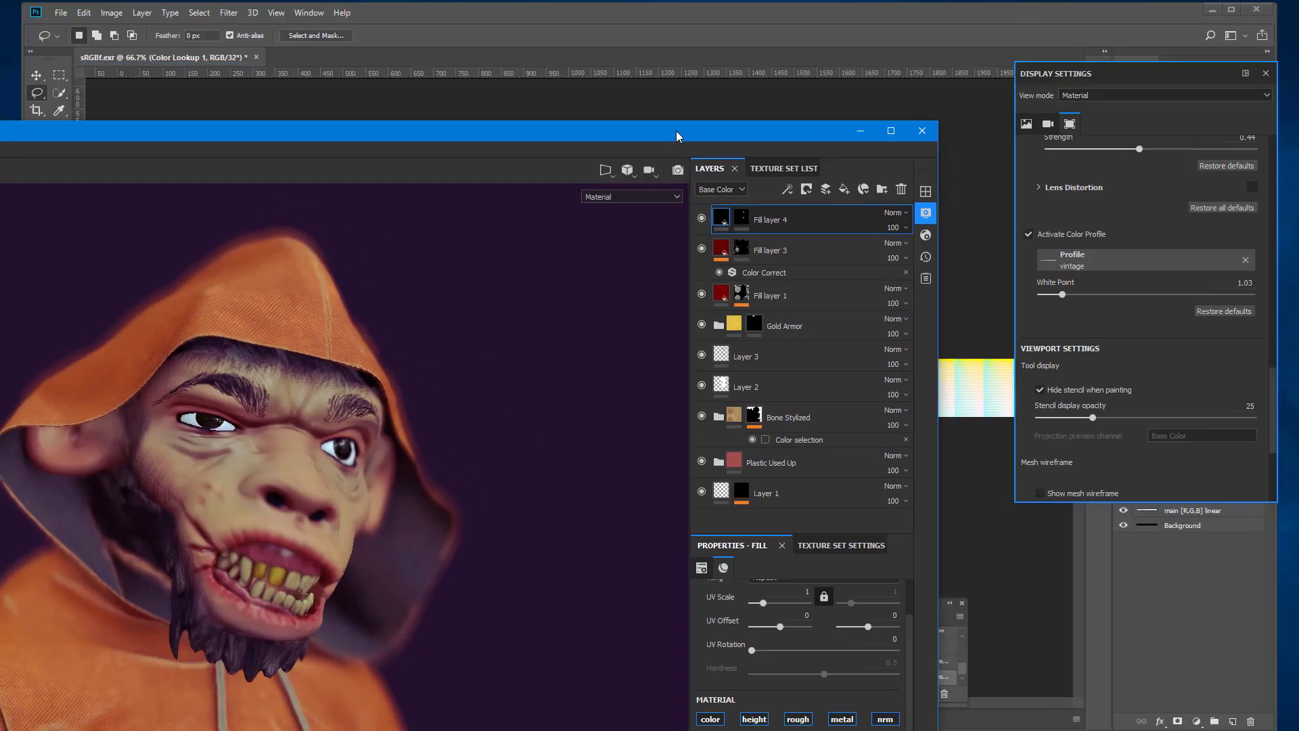
double_click(827, 128)
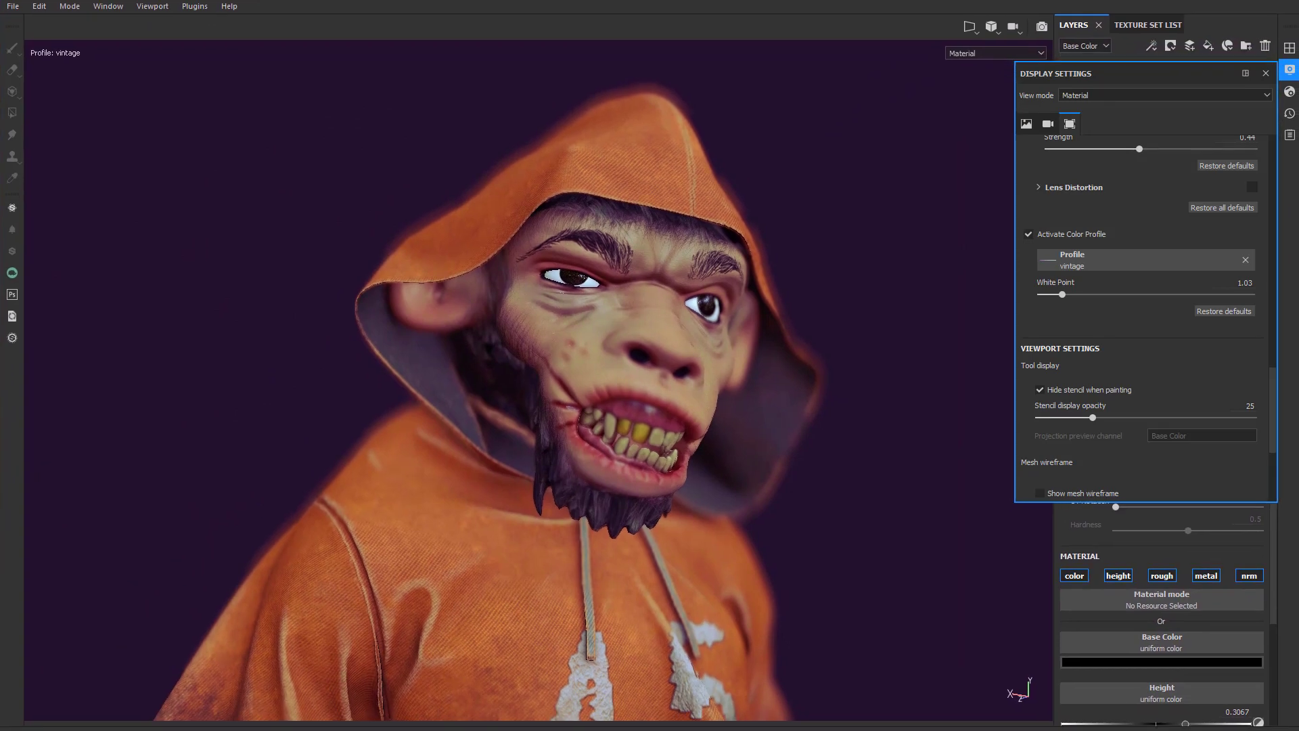
Close the display settings, hide the side panels and reframe the hooded character in the enlarged viewport.
left_click(699, 324)
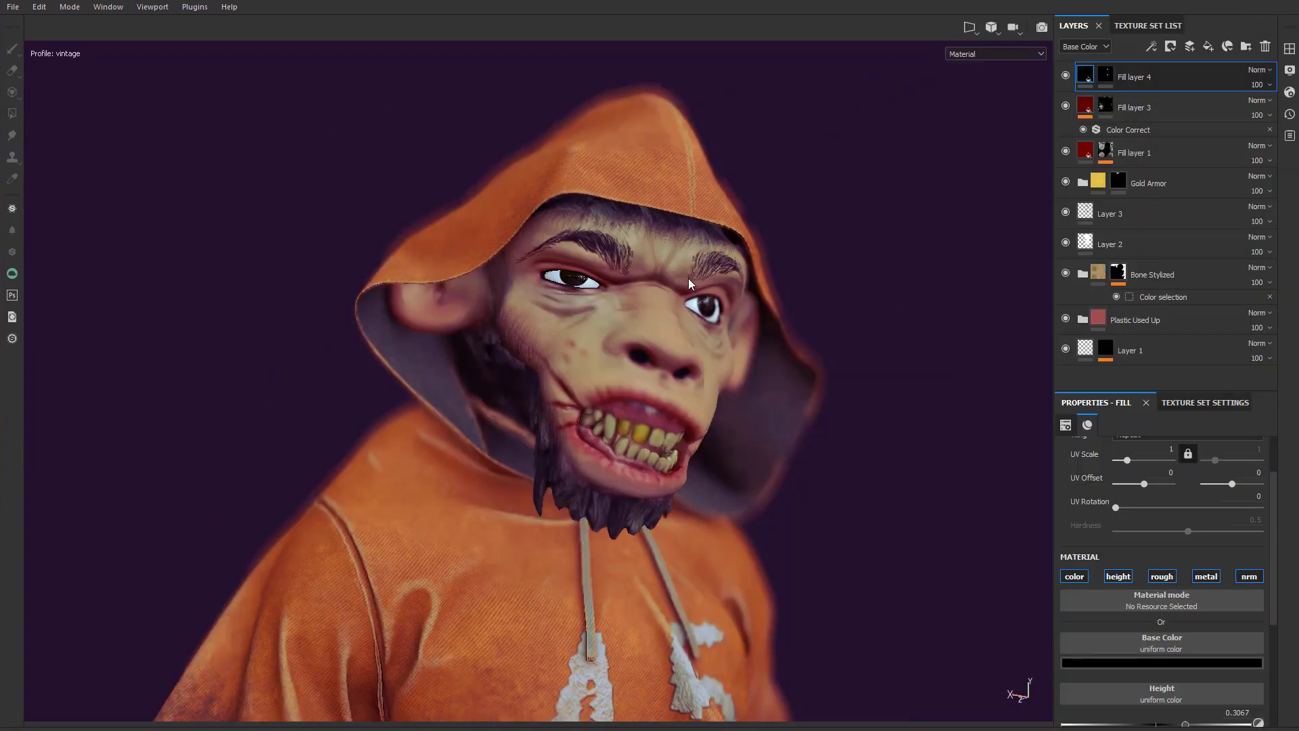
key("Tab")
left_click_drag(753, 321, 778, 323, "alt")
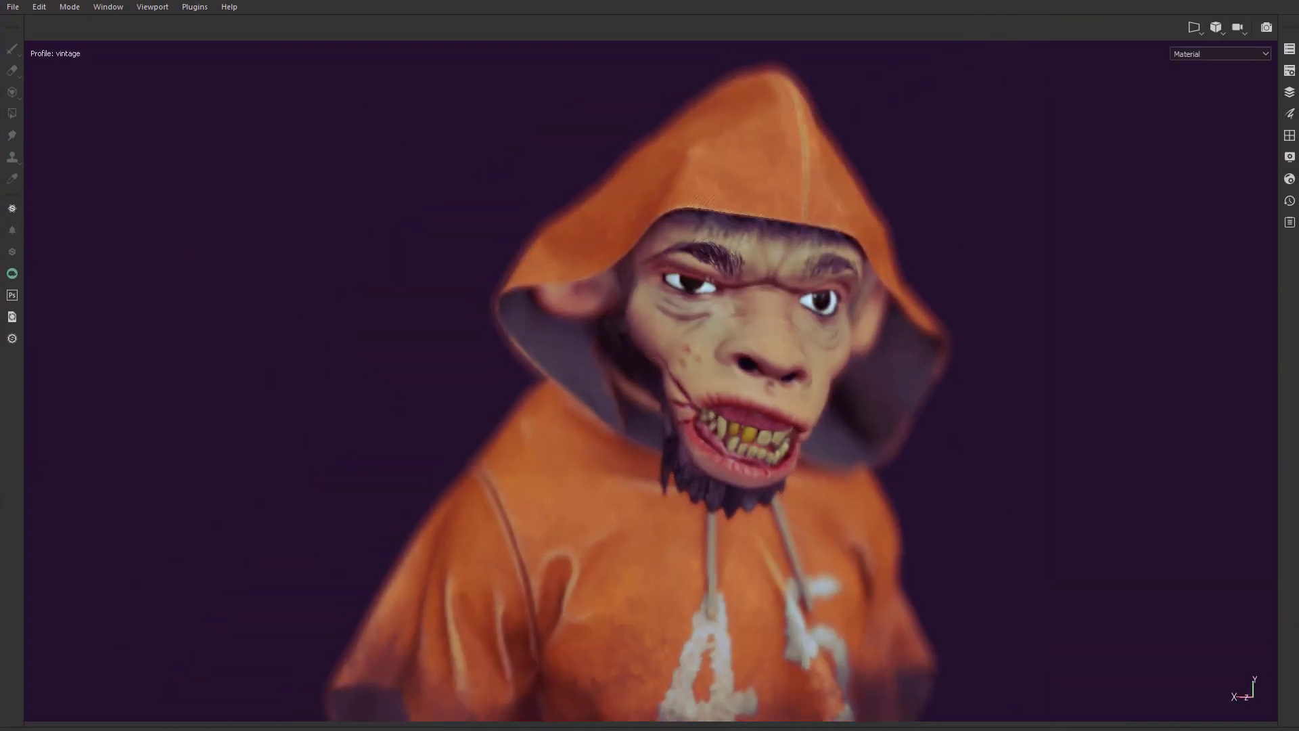
Start a resource import and add testa, testb and testc from the Desktop's luts folder.
left_click(12, 7)
left_click(71, 201)
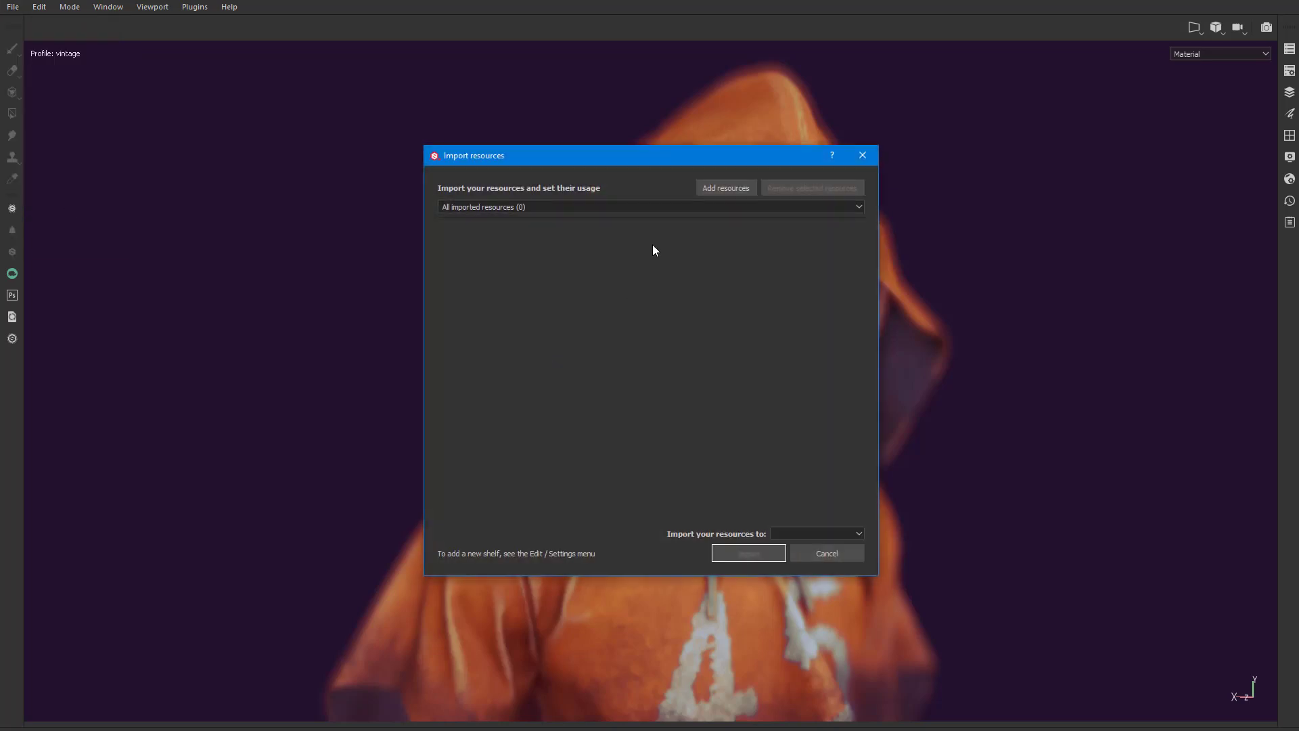
left_click(738, 188)
scroll(492, 340, "up", 2)
left_click(480, 282)
left_click(665, 272)
double_click(665, 272)
left_click(663, 279)
left_click(822, 278, "shift")
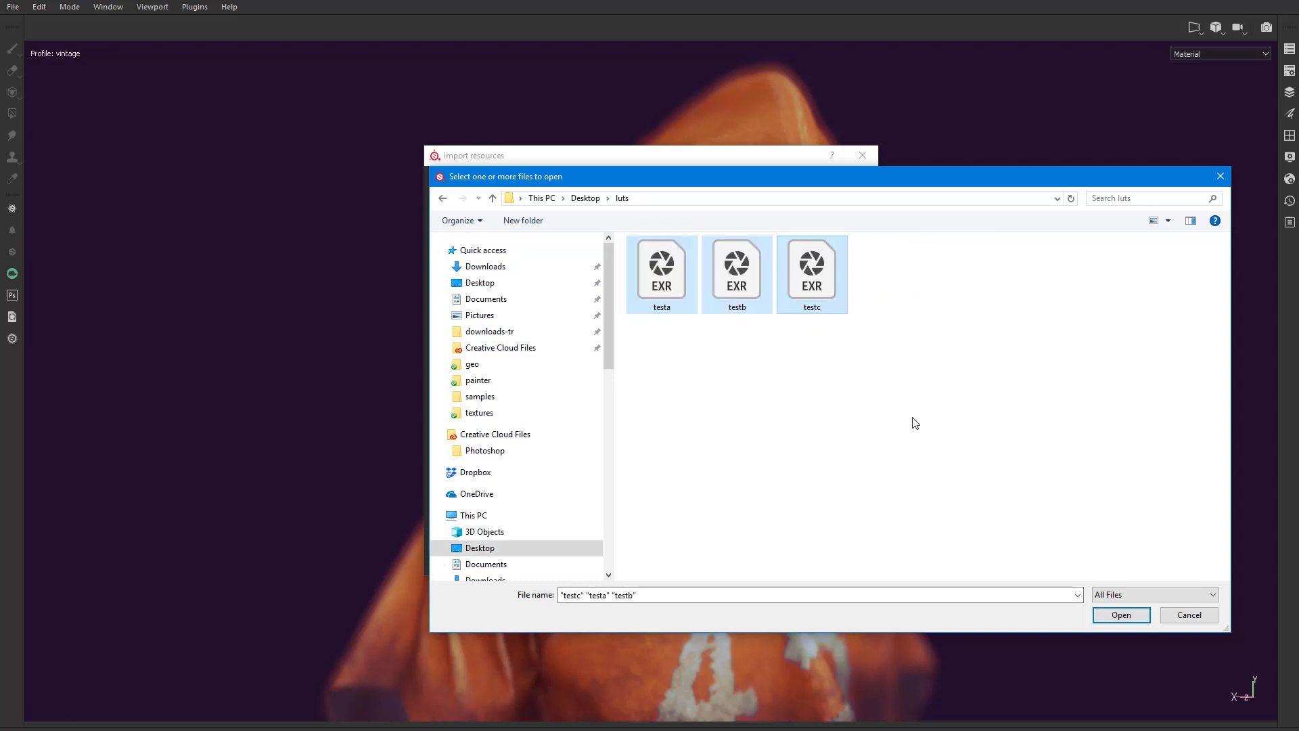
left_click(1121, 615)
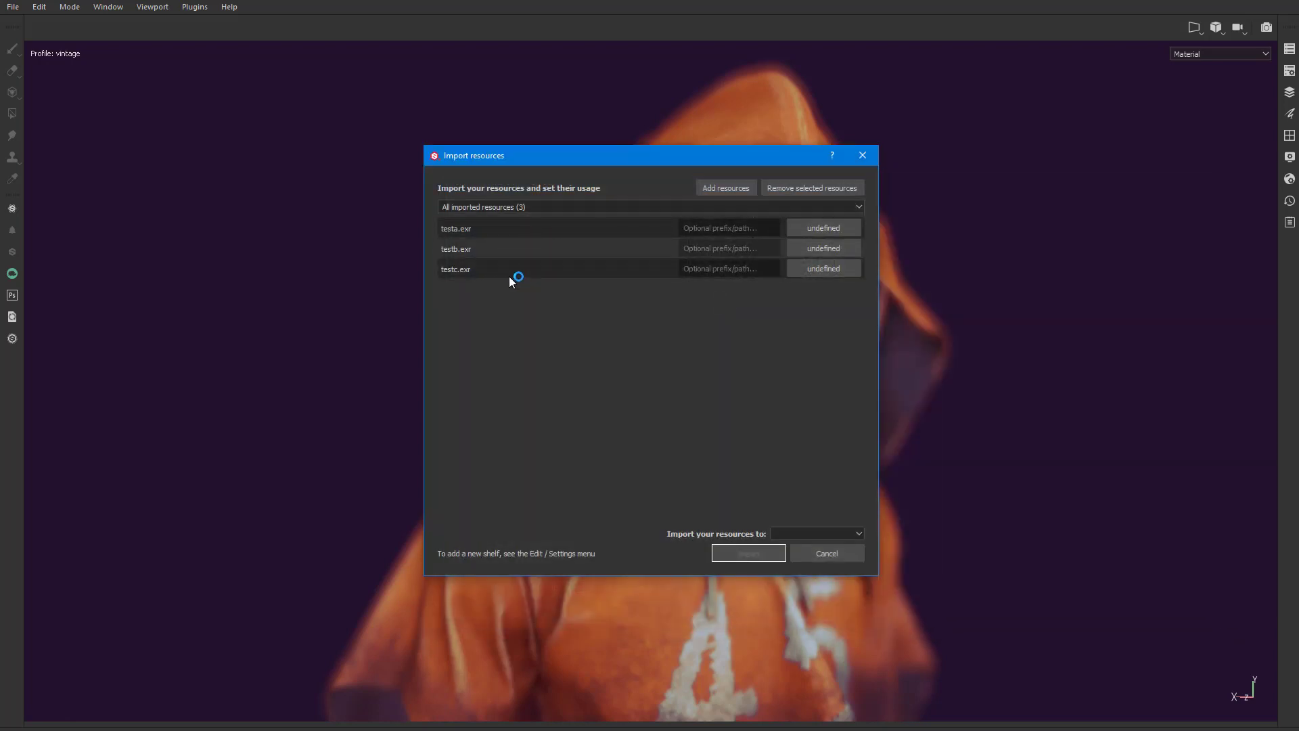
Set the usage of all three EXR files to colorlut and import them into the current session.
left_click(831, 226)
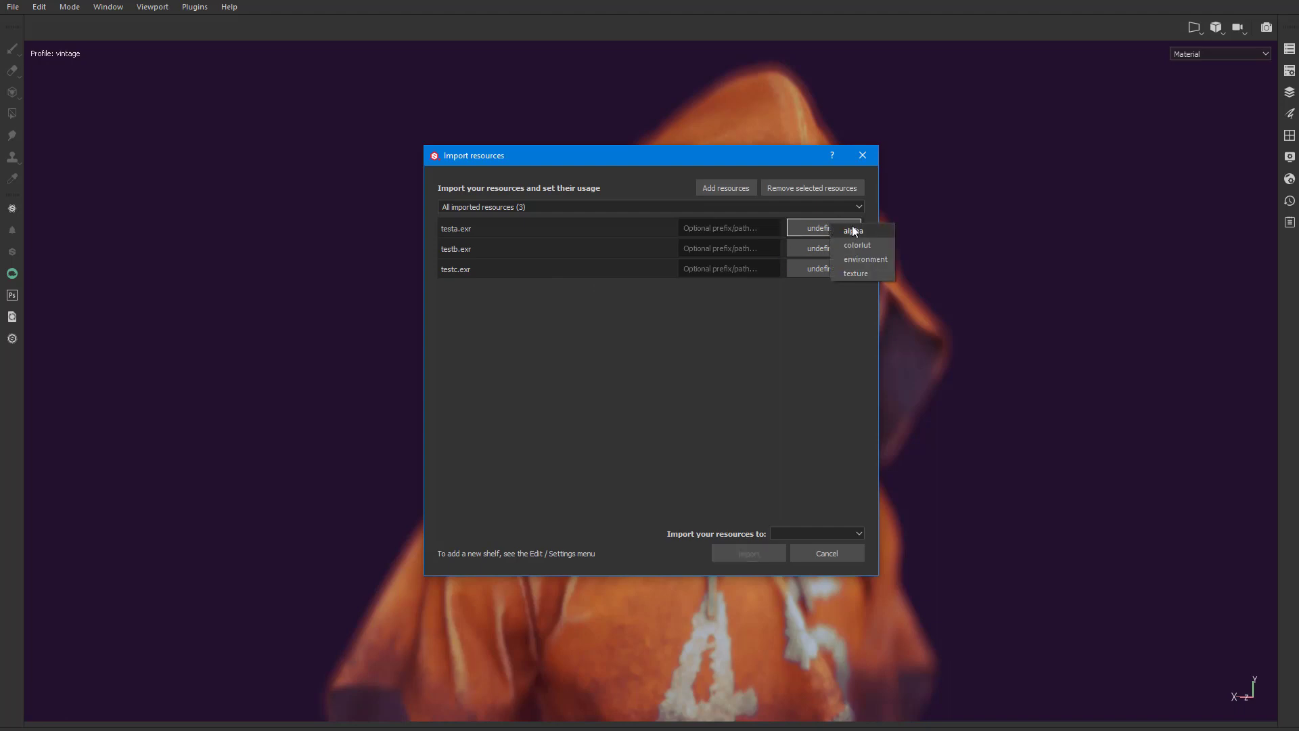
left_click(858, 245)
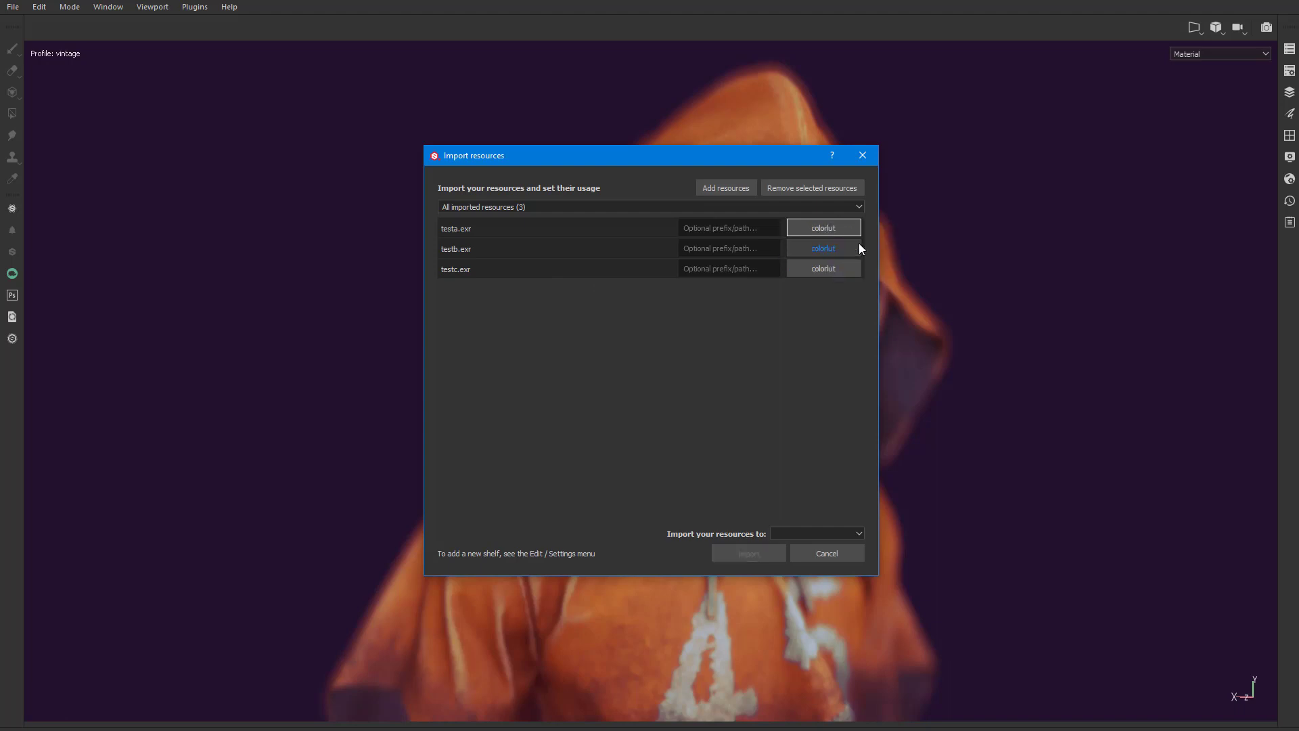
left_click(796, 535)
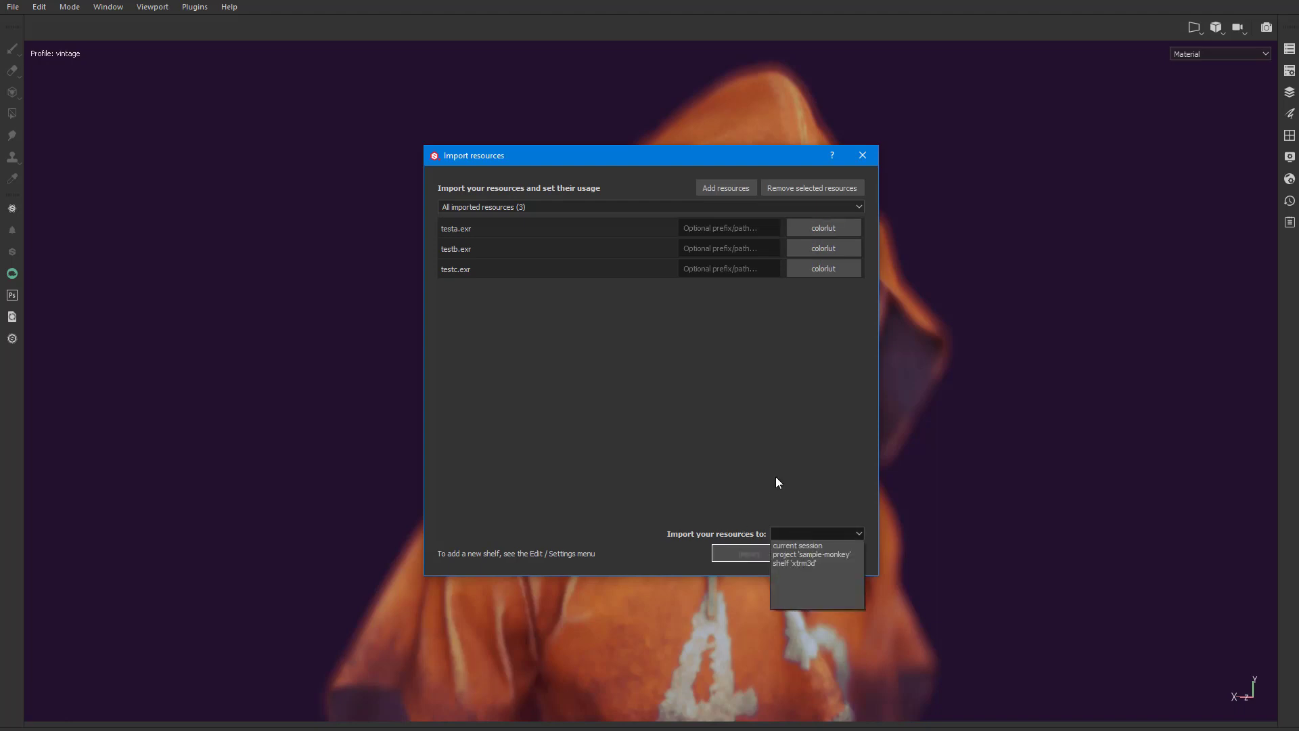
left_click(800, 546)
left_click(749, 553)
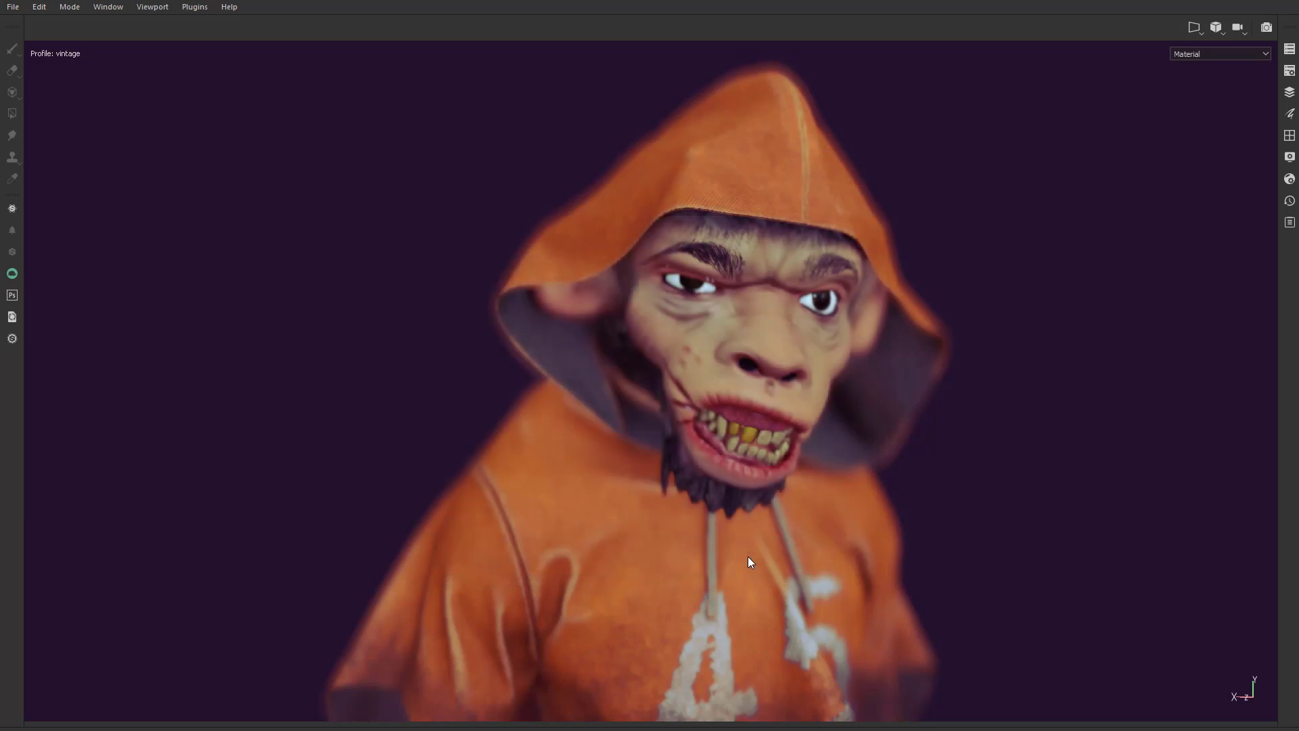
Apply the imported testa LUT as the viewport's color profile in the display settings.
mouse_move(749, 557)
left_mouse_down("alt")
mouse_move(721, 364)
mouse_move(660, 379)
left_mouse_up("alt")
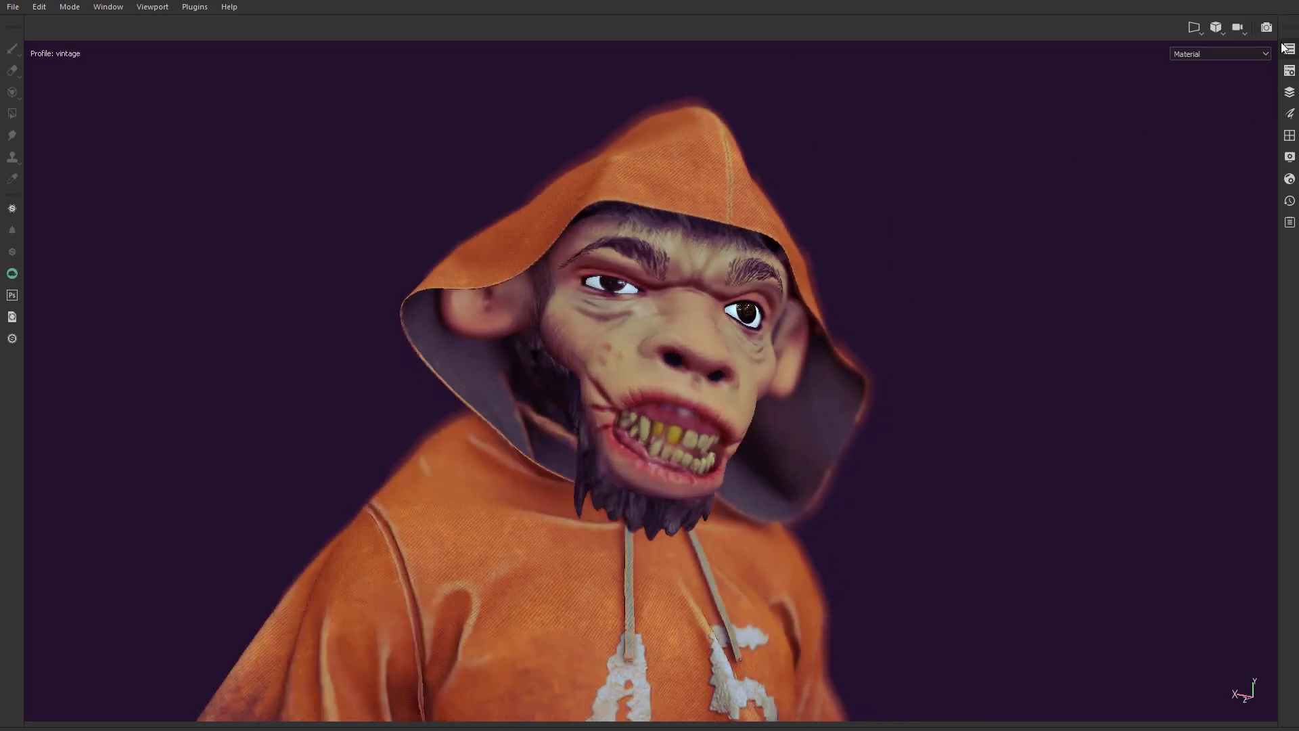
left_click(1291, 157)
scroll(1066, 510, "down", 3)
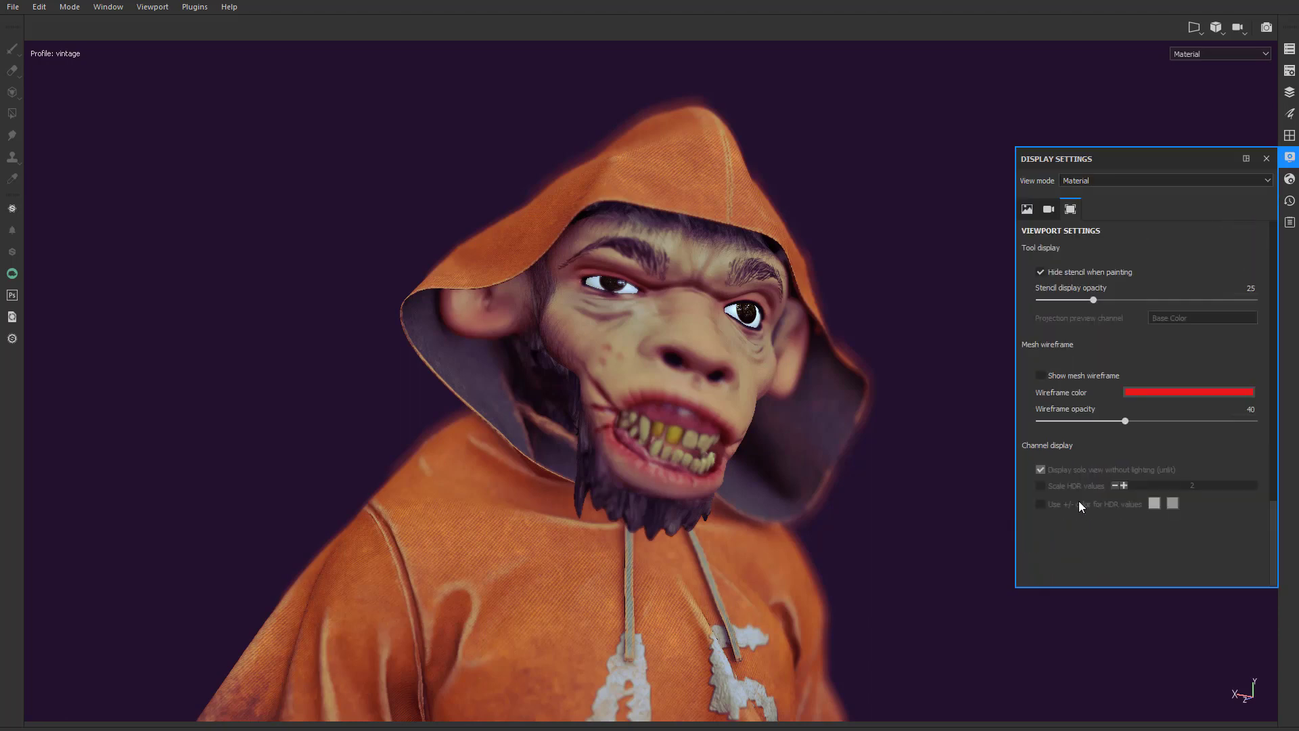
scroll(1075, 291, "up", 3)
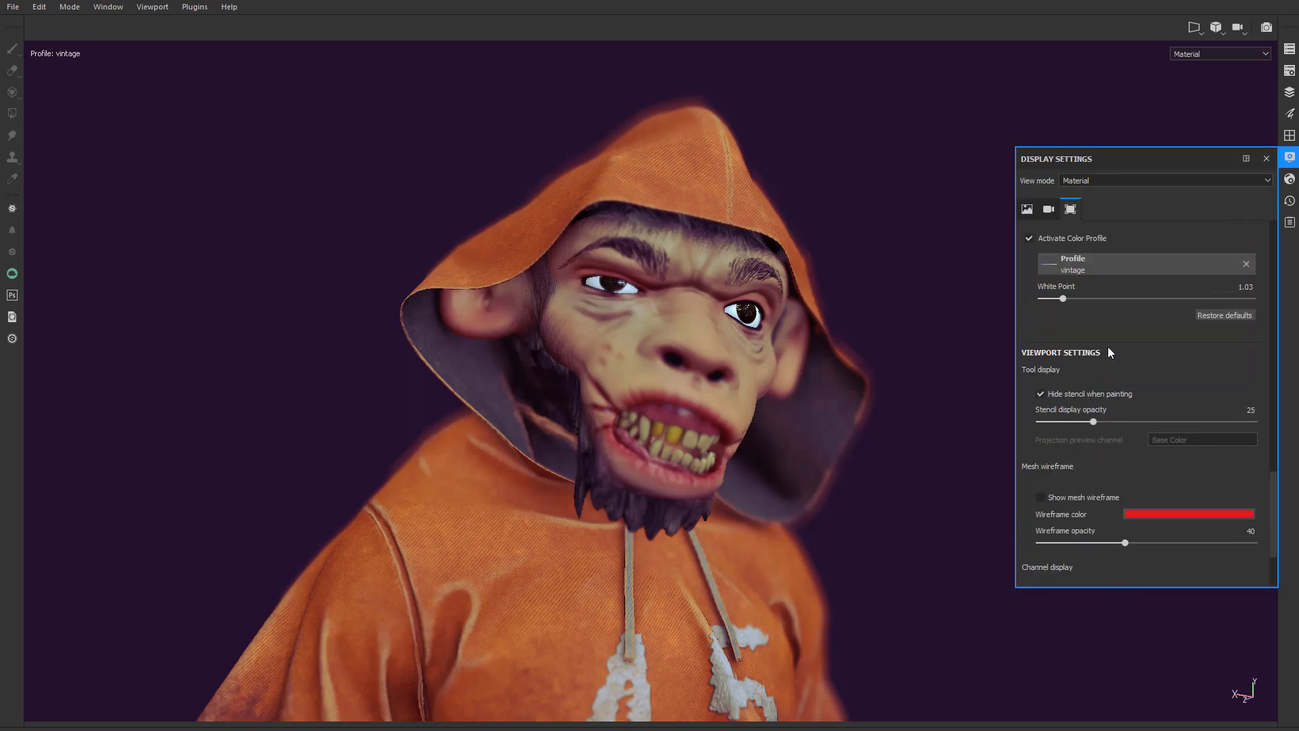
scroll(1093, 350, "up", 2)
left_click(1102, 342)
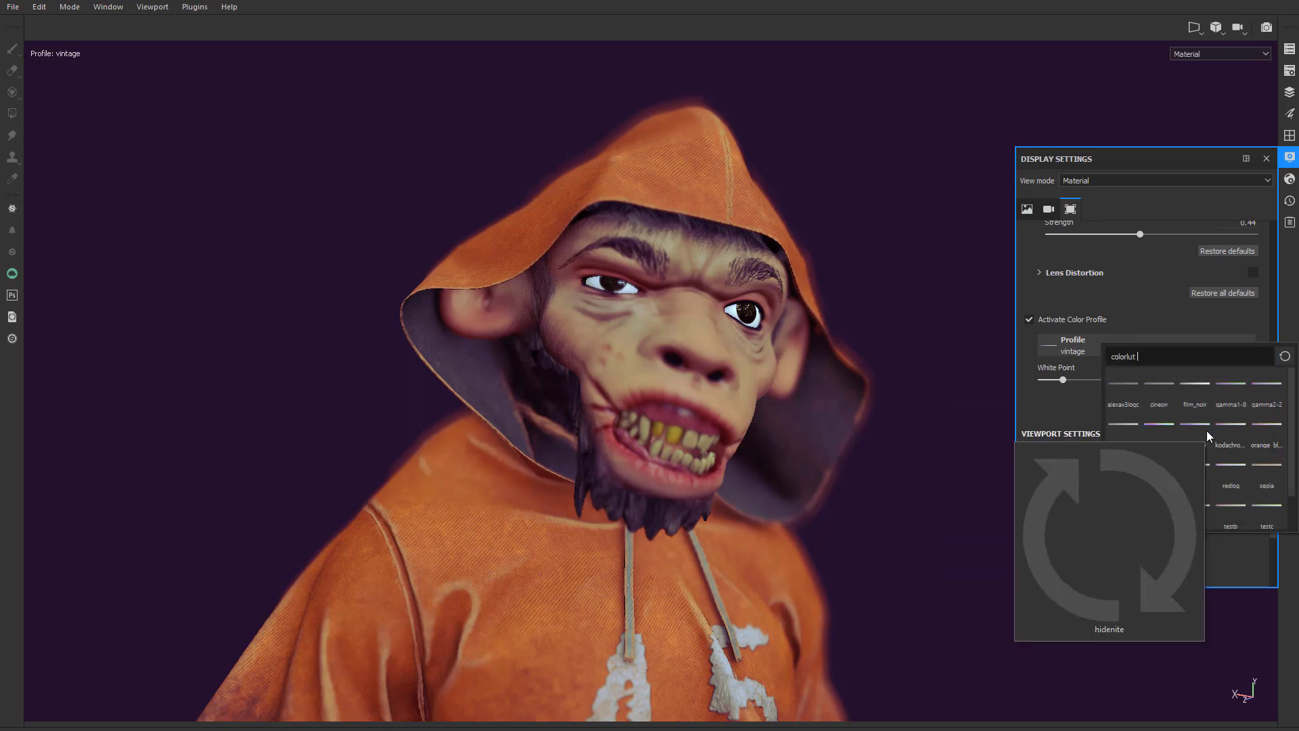
mouse_move(1212, 435)
scroll(1213, 435, "down", 1)
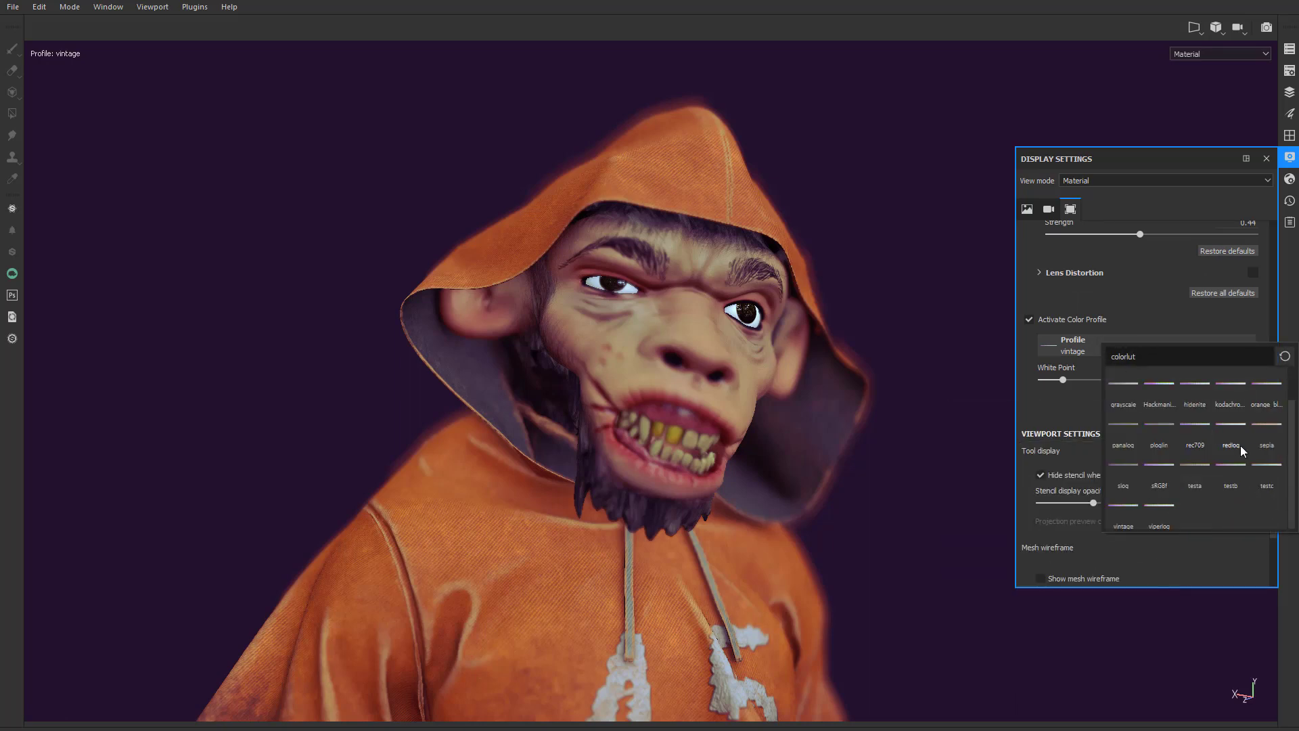
left_click(1195, 482)
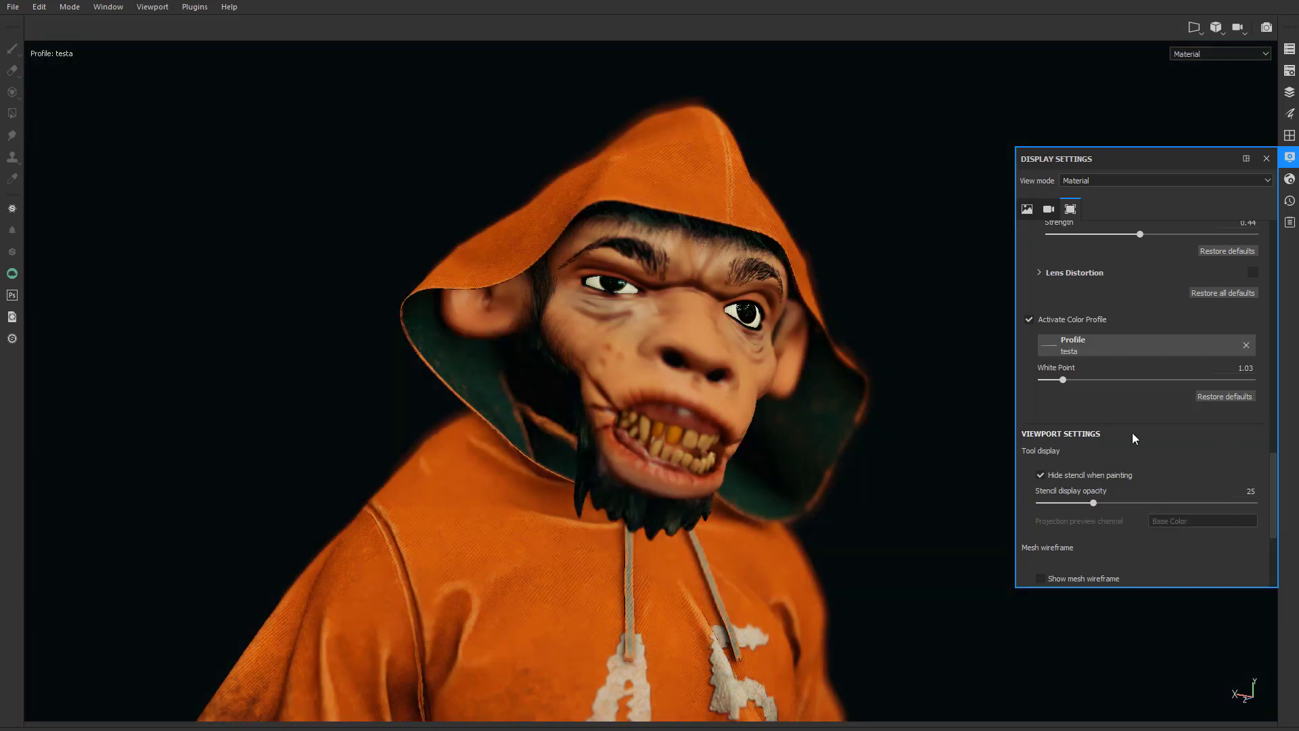
Try the testb color profile on the viewport, and settle on testc.
left_click(1171, 339)
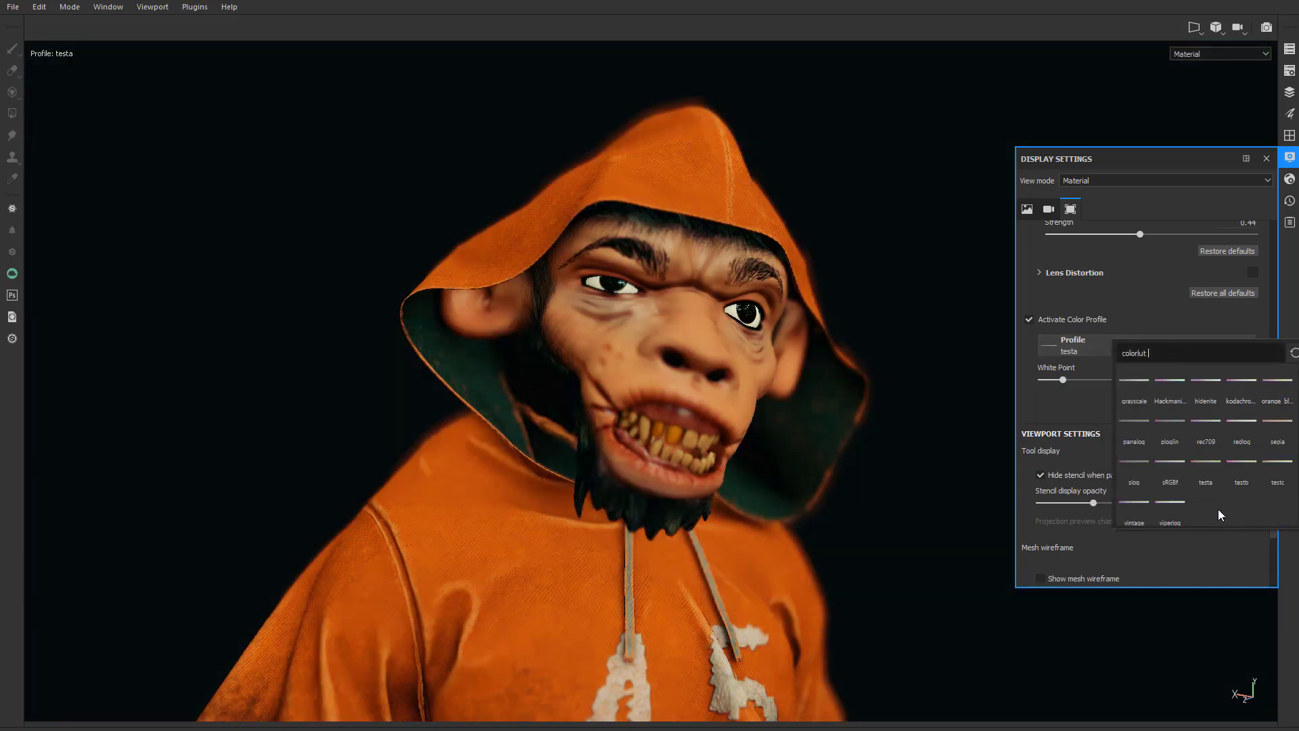
left_click(1235, 477)
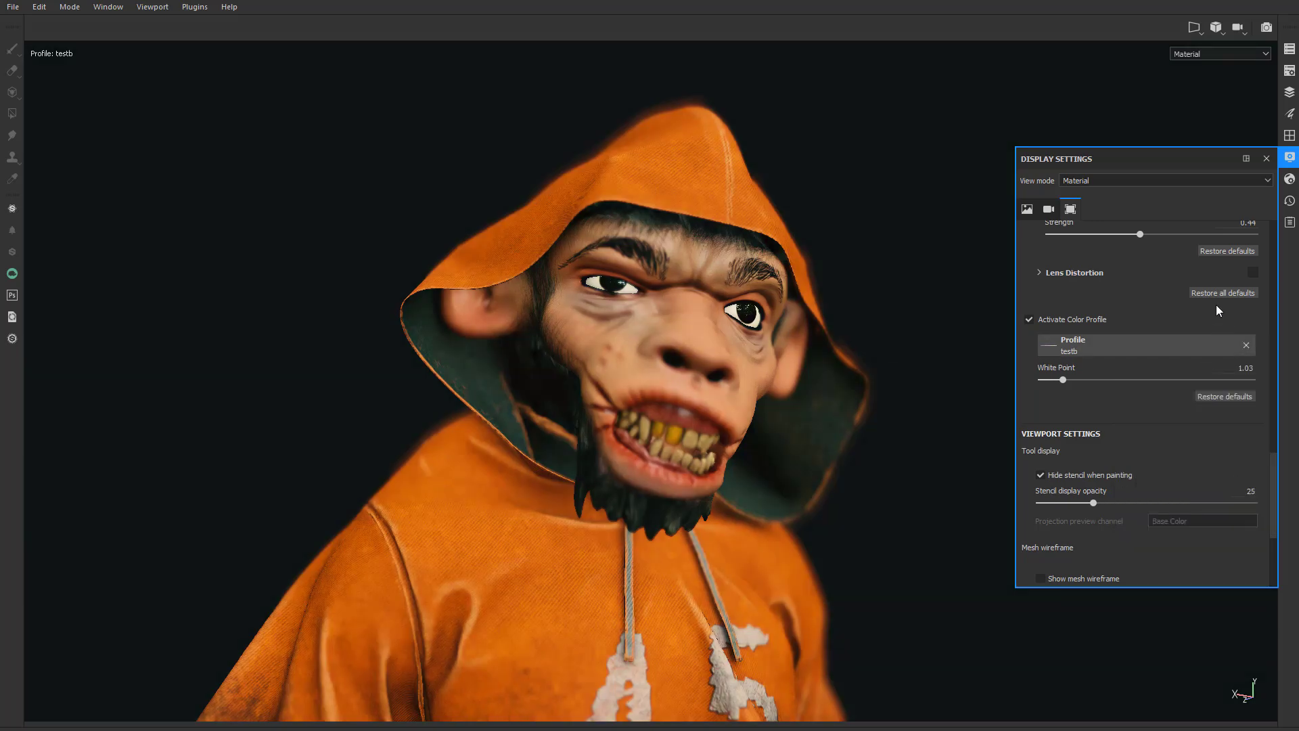
left_click(1183, 350)
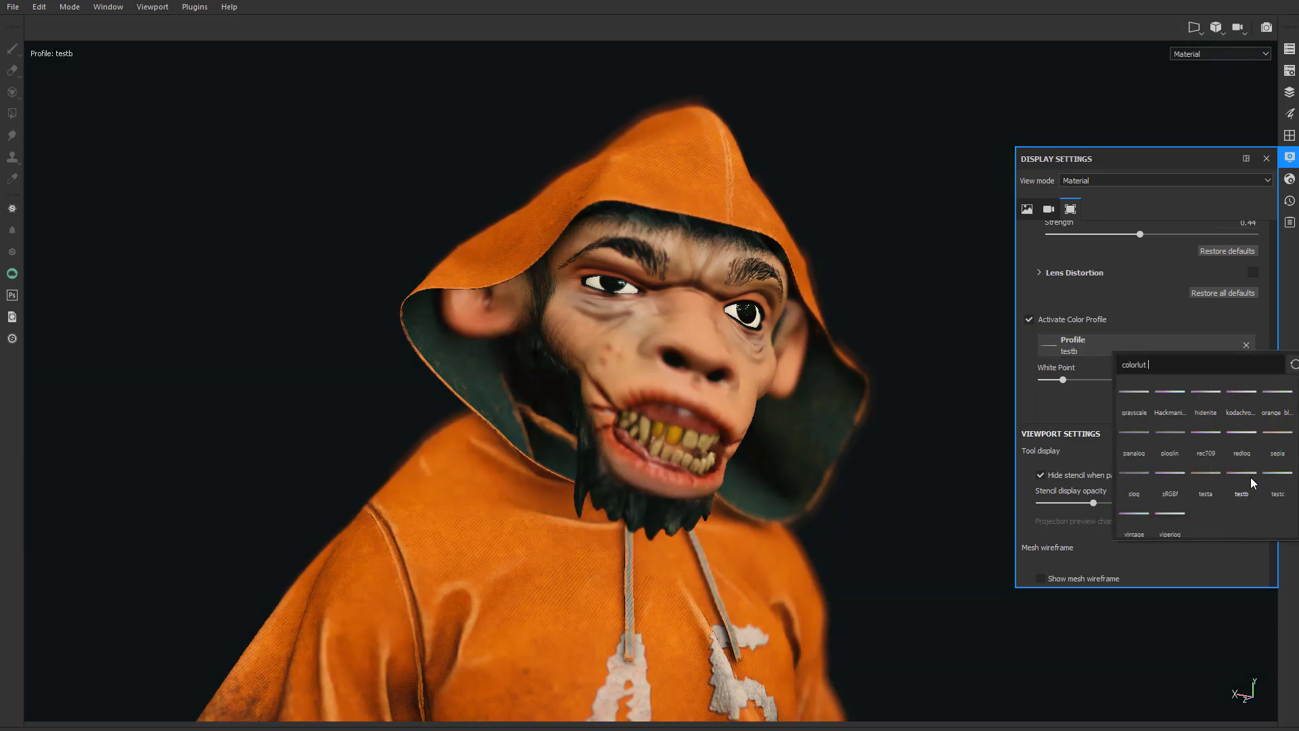
left_click(1279, 492)
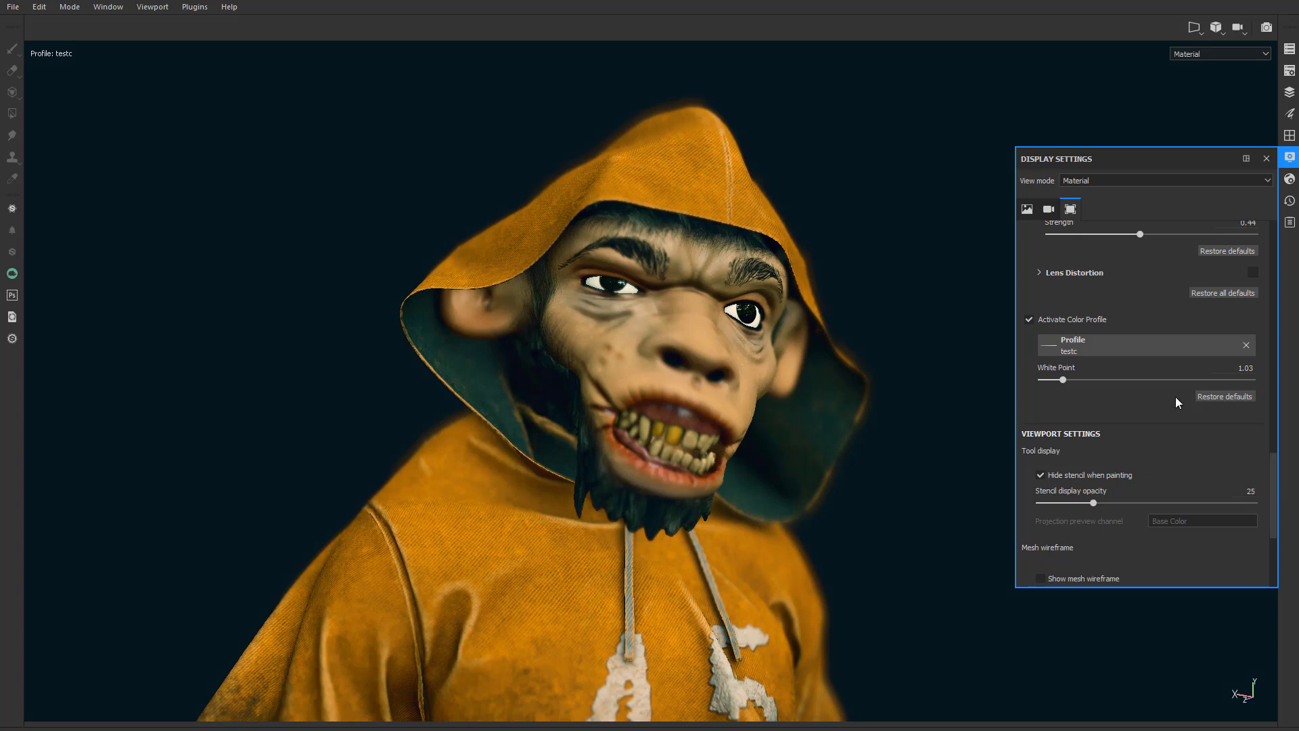
Raise the Tone Mapping gamma to 1.67 in the camera post effects.
scroll(1150, 402, "up", 5)
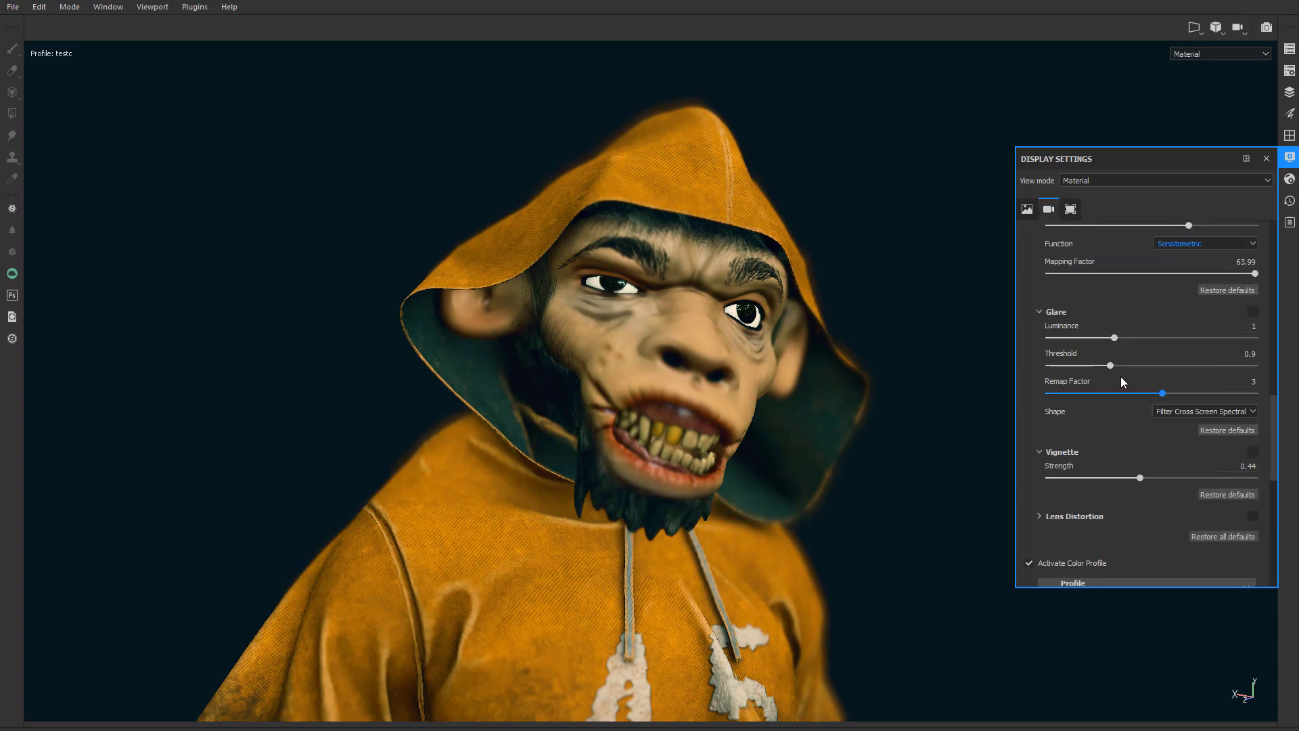
scroll(1110, 384, "up", 2)
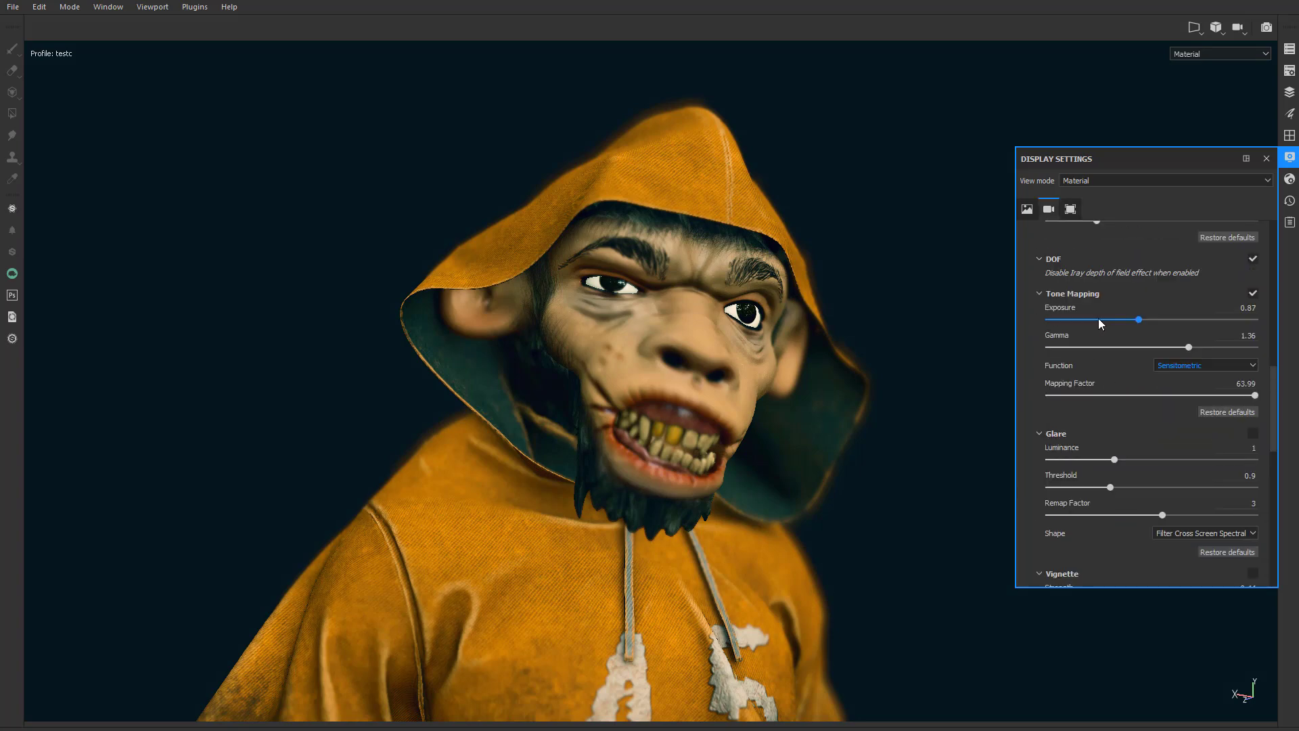
left_click_drag(1189, 347, 1221, 347)
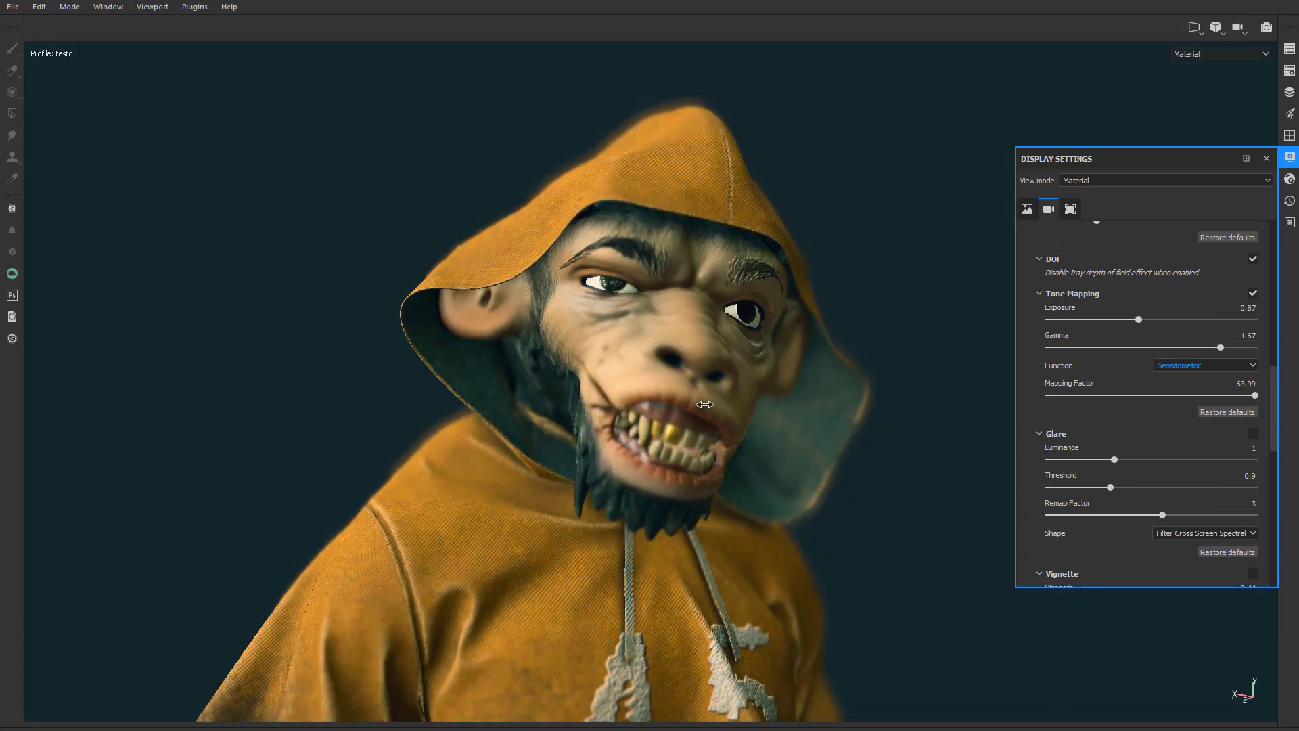
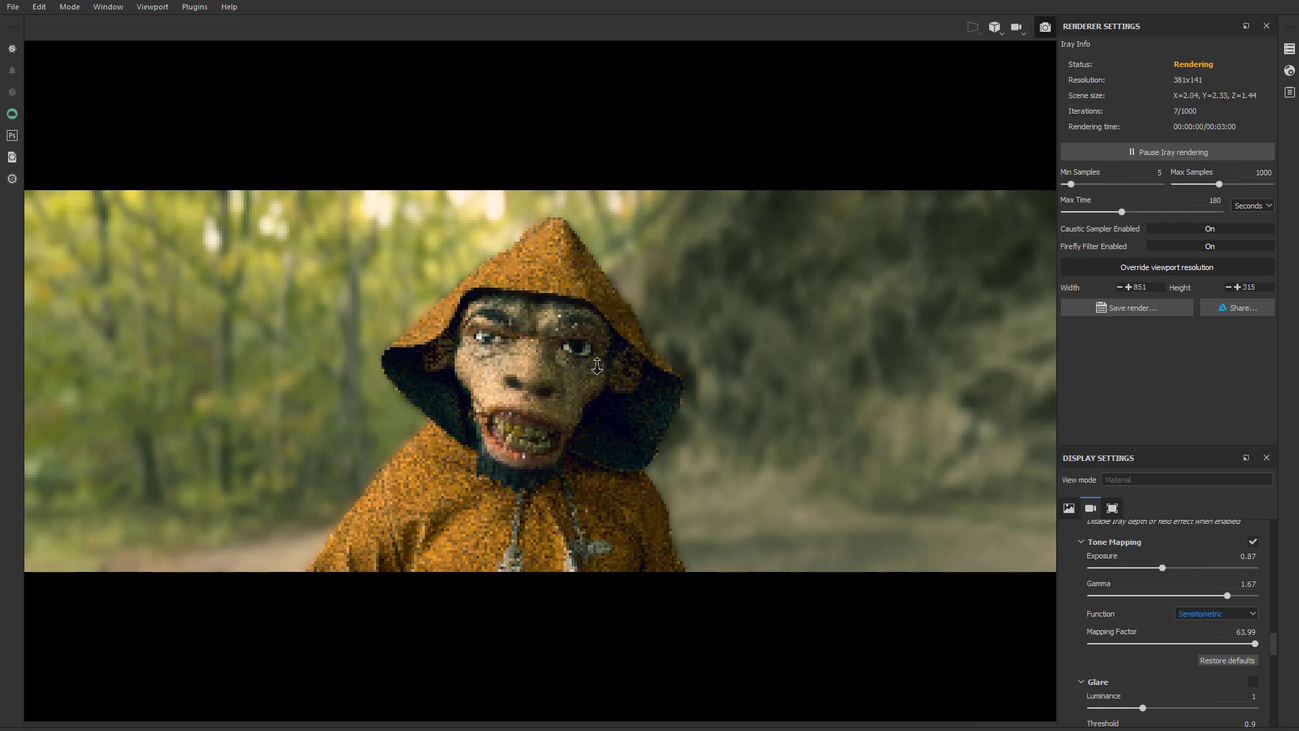
Turn off the viewport resolution override for the Iray render.
left_click(1133, 270)
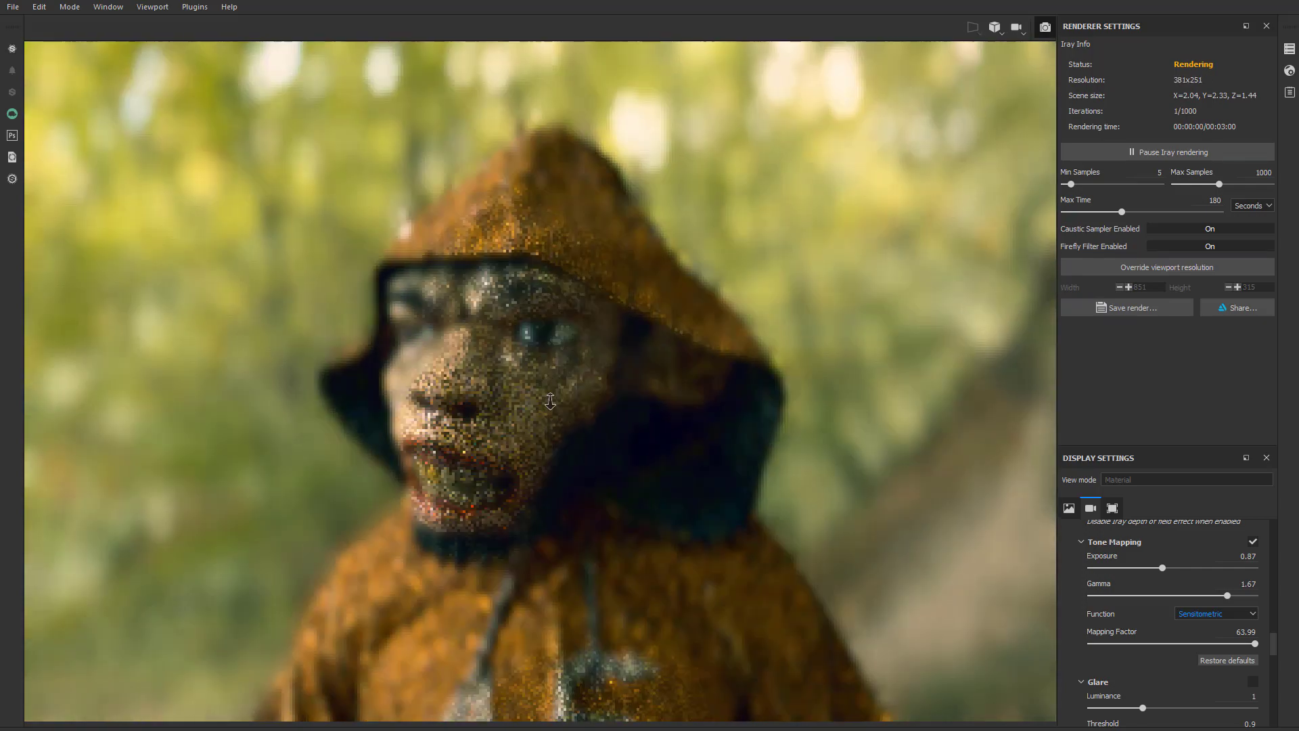
scroll(1141, 639, "up", 3)
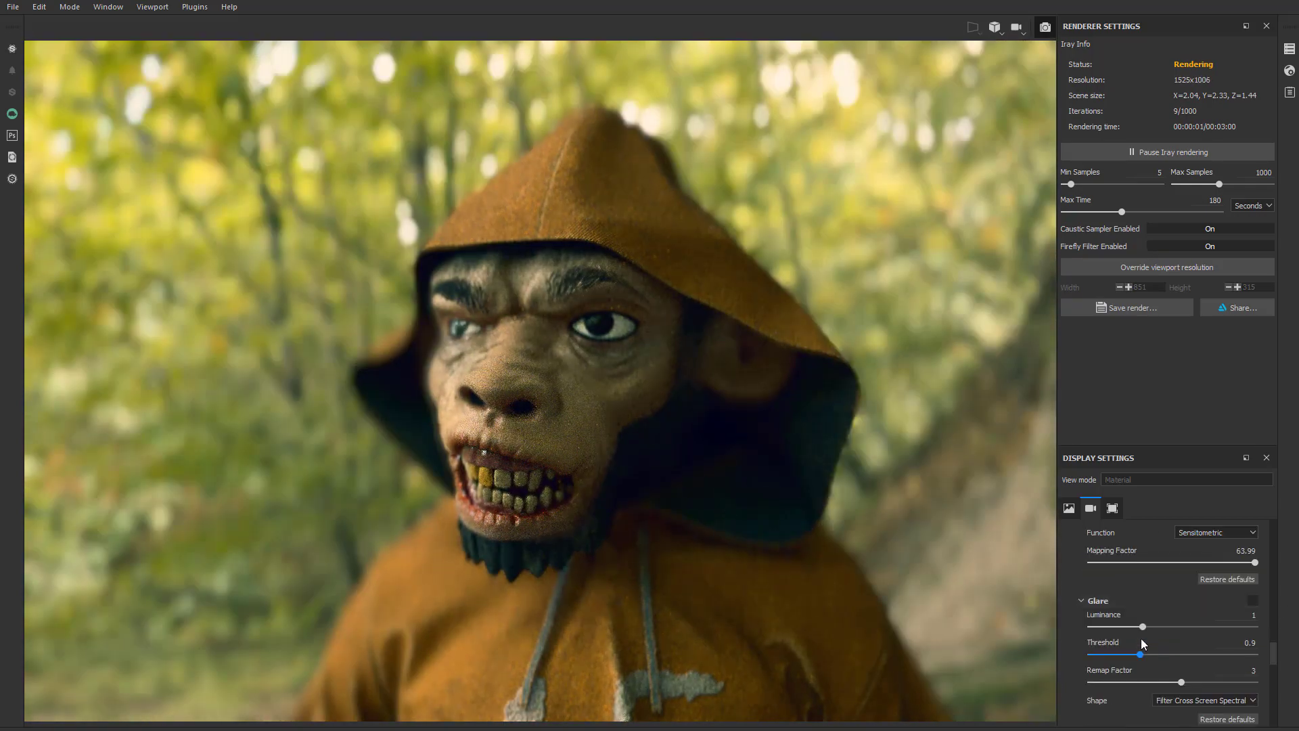
Set the camera aperture to 0.07 and focus the camera on the character's face.
scroll(1140, 633, "up", 10)
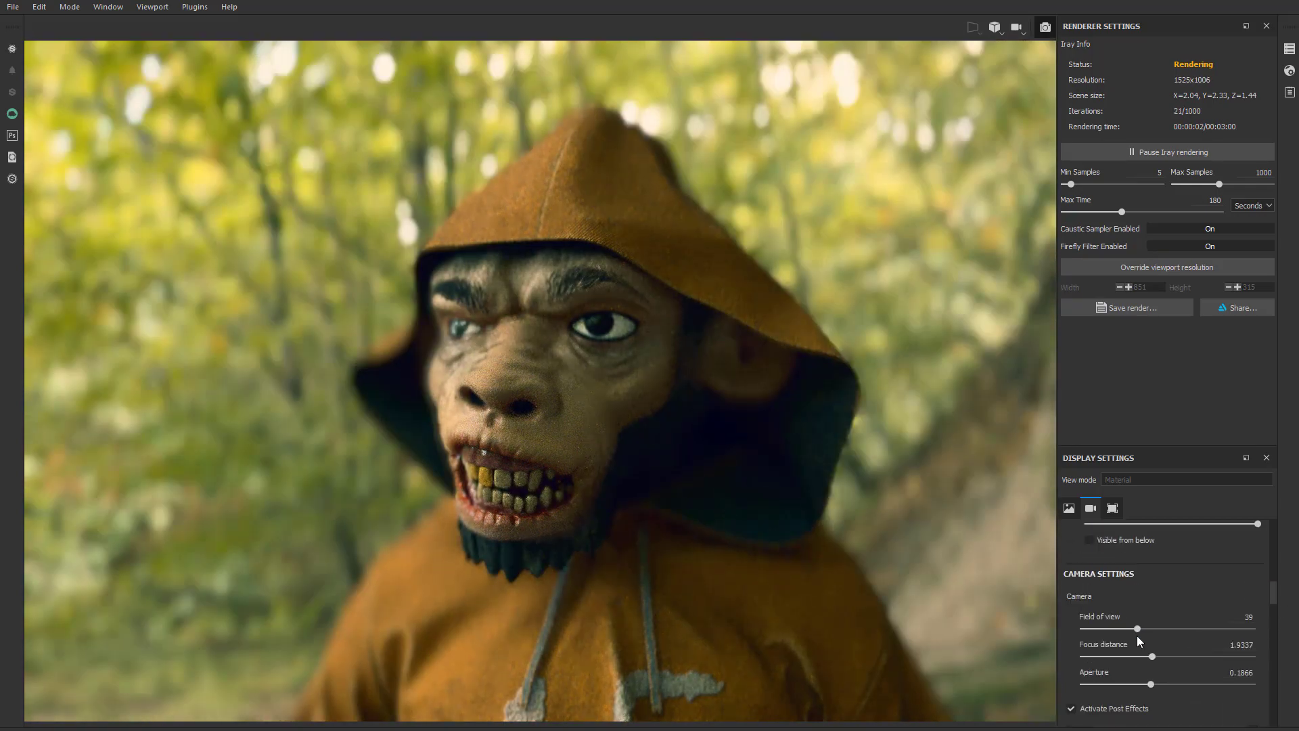
scroll(1137, 619, "up", 1)
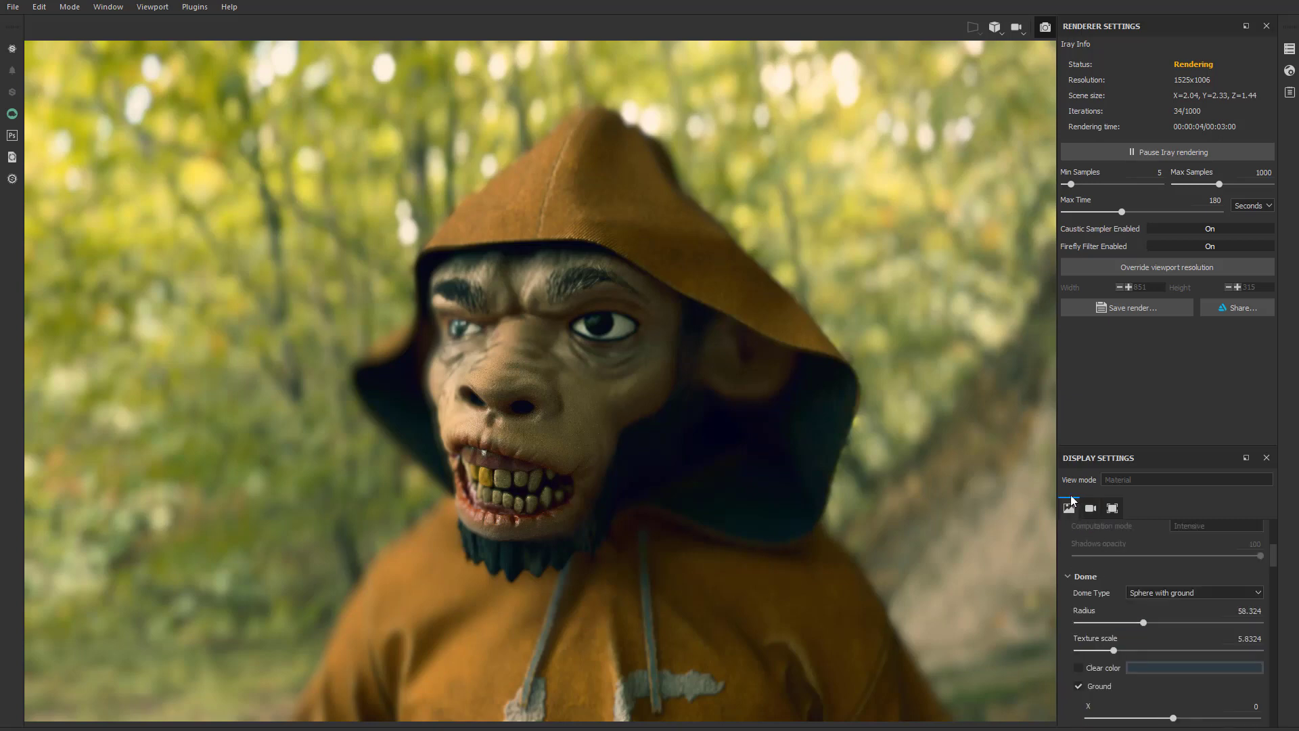
left_click(1091, 509)
left_click_drag(1111, 598, 1124, 596)
left_click(514, 386, "ctrl+shift")
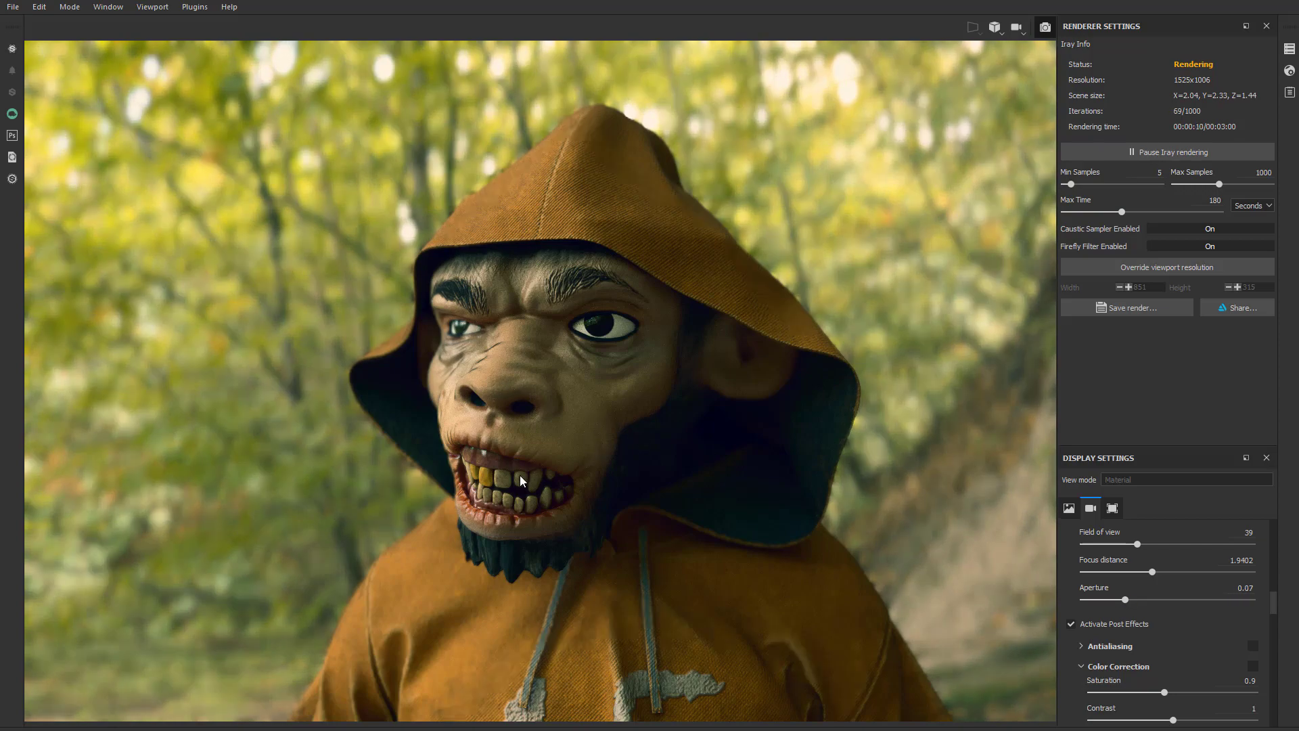
left_click_drag(600, 479, 609, 485, "alt")
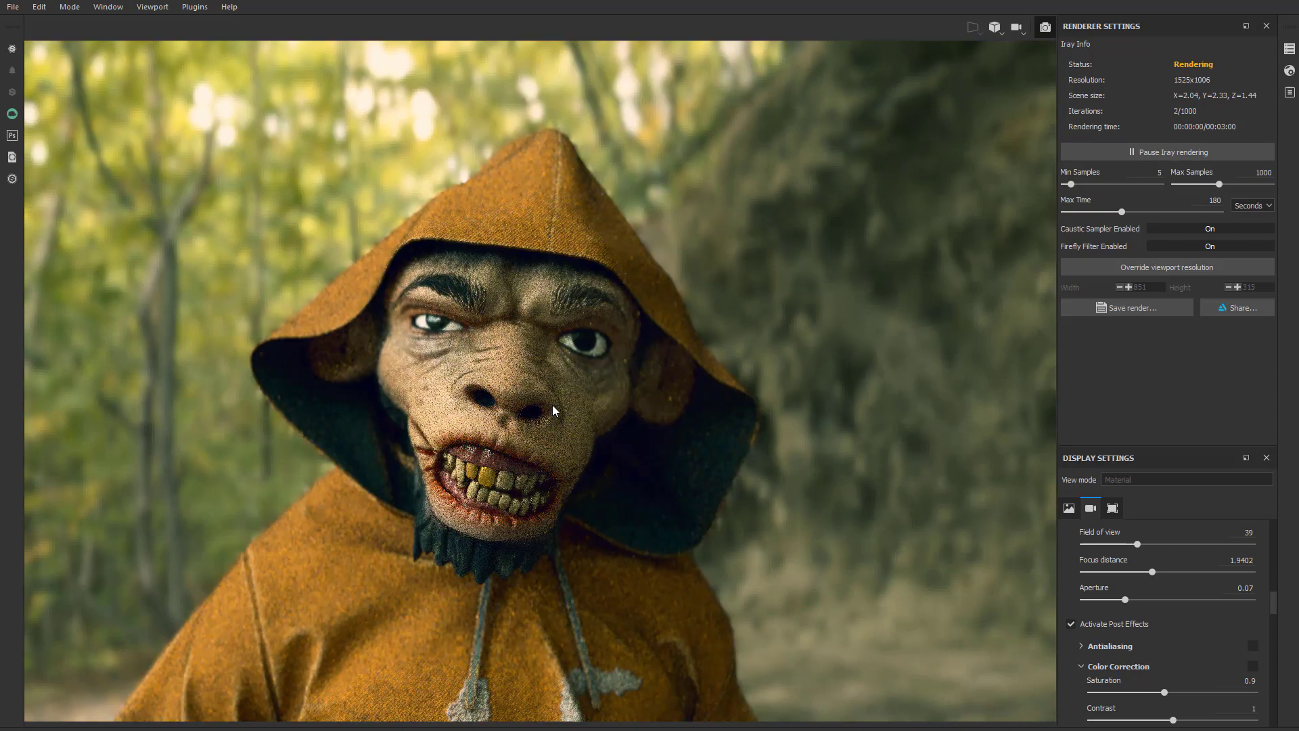
Set the Color Correction white balance temperature to 12656 K.
scroll(1135, 566, "down", 1)
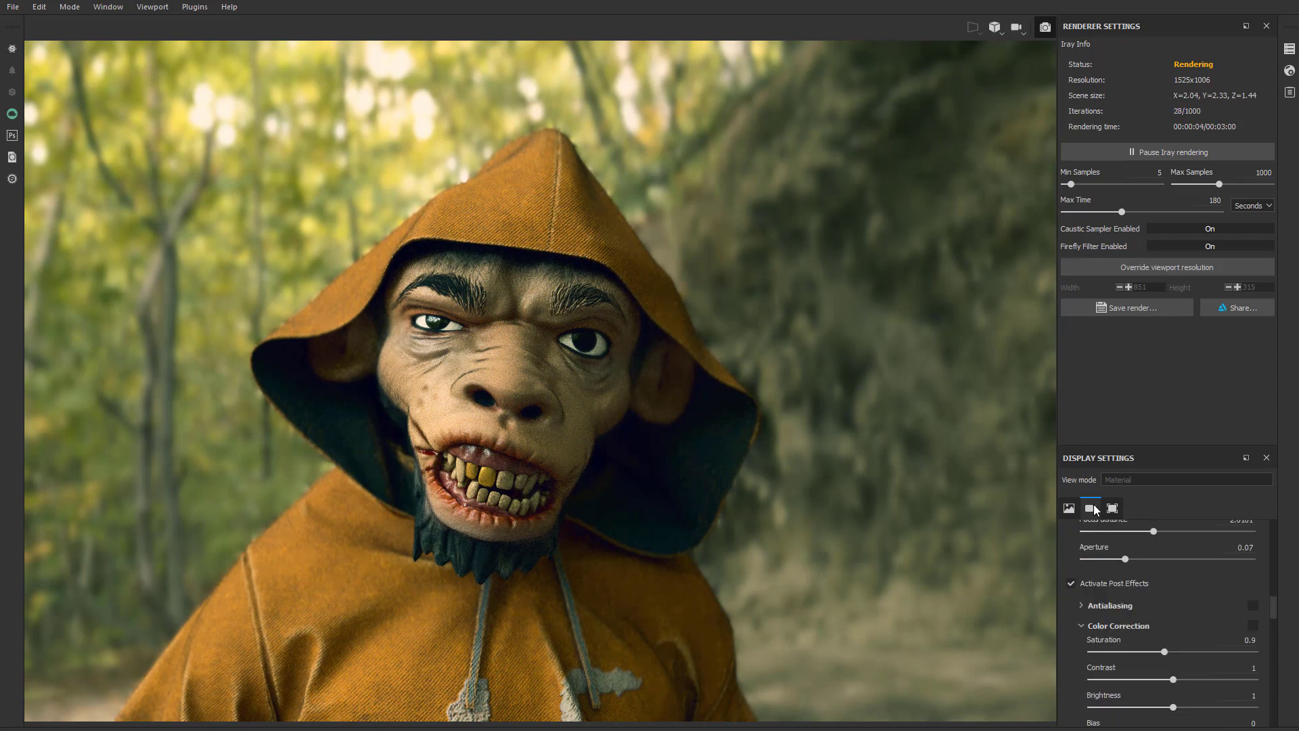
scroll(1117, 609, "down", 3)
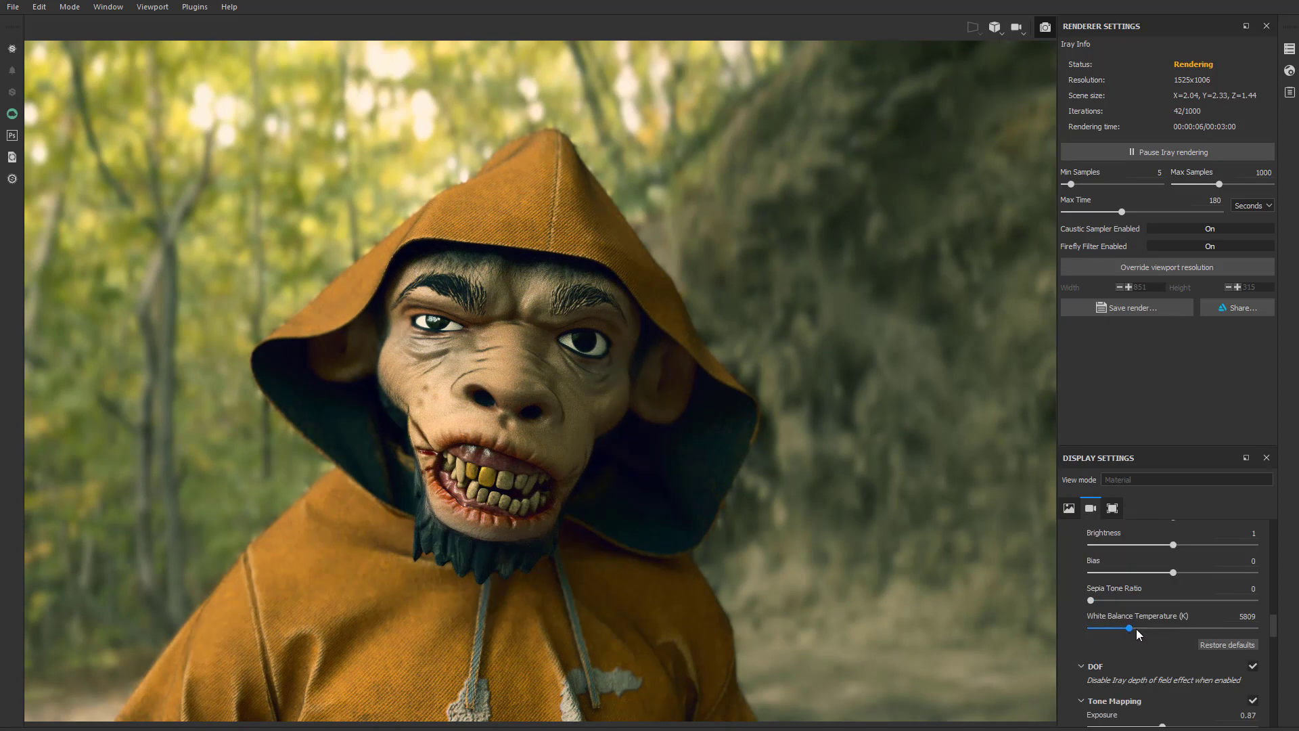
left_click_drag(1118, 631, 1174, 630)
scroll(1156, 609, "up", 2)
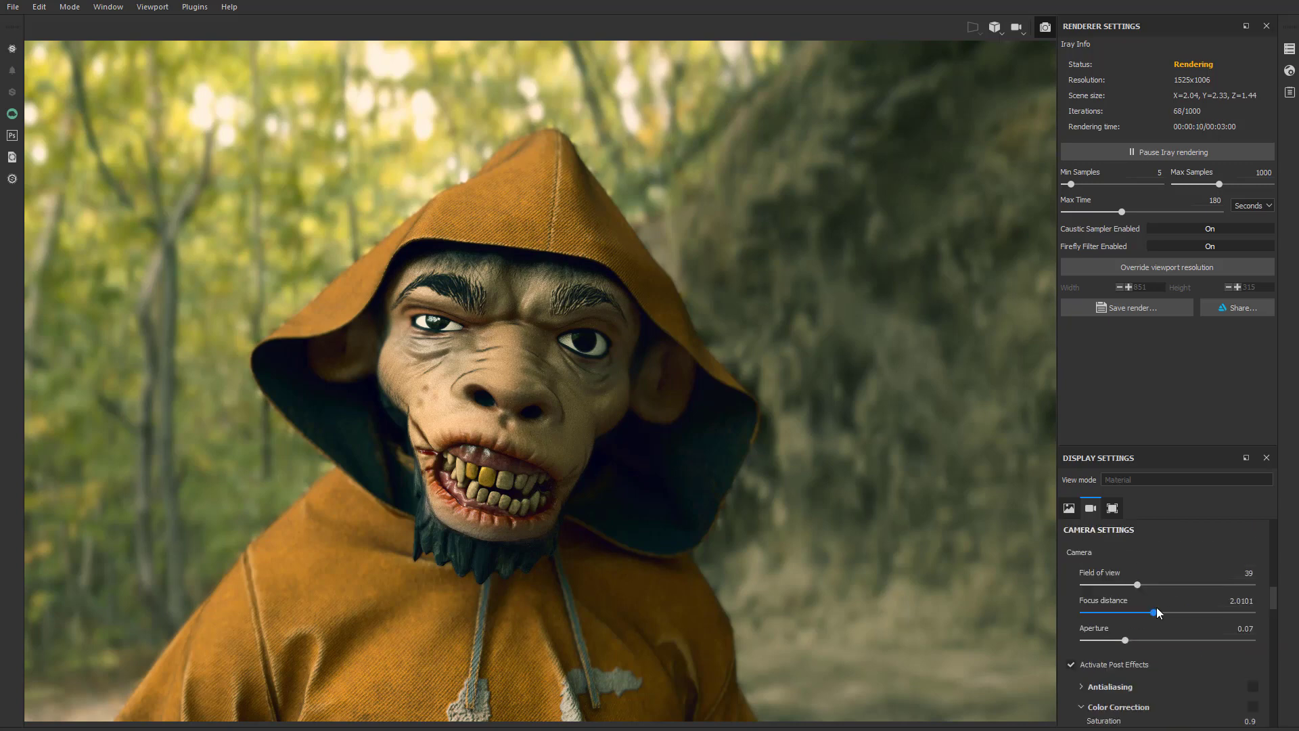
scroll(1156, 608, "down", 1)
scroll(1156, 608, "up", 1)
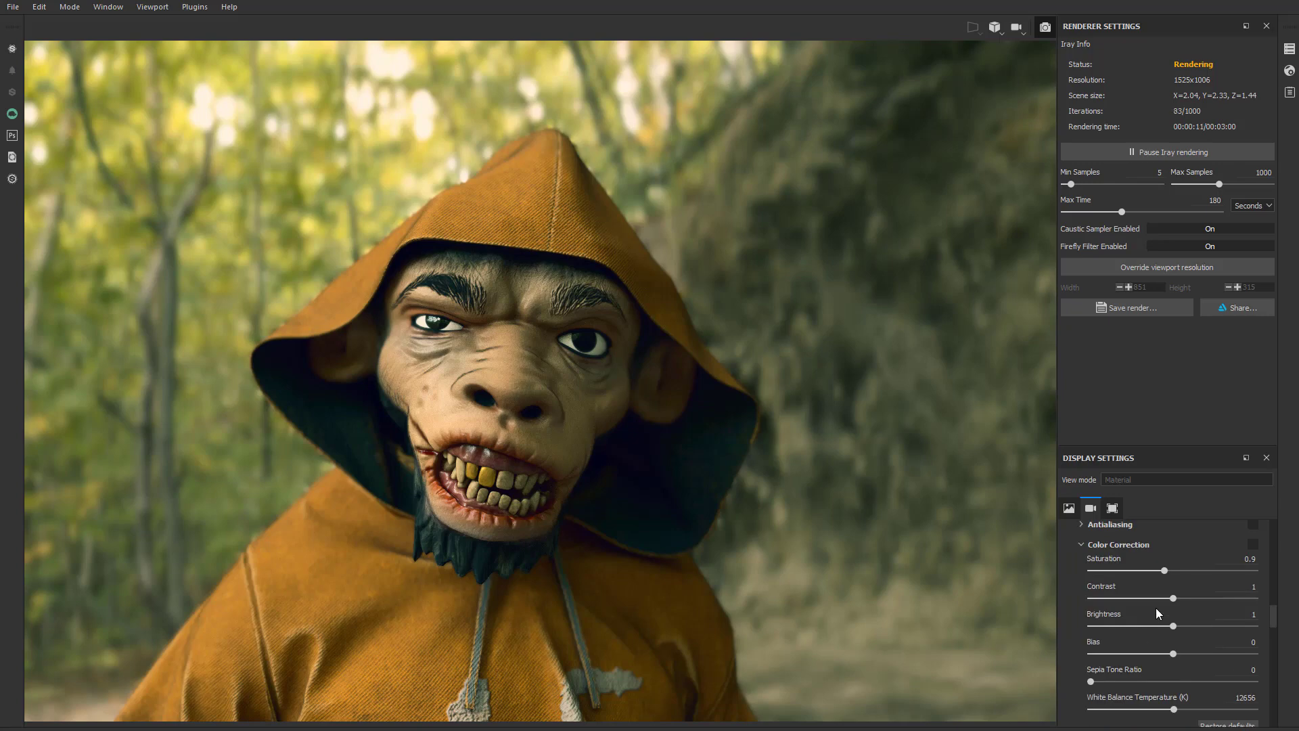
Enable Color Correction and lower its saturation to 0.79.
left_click(1253, 545)
left_click_drag(1174, 571, 1155, 571)
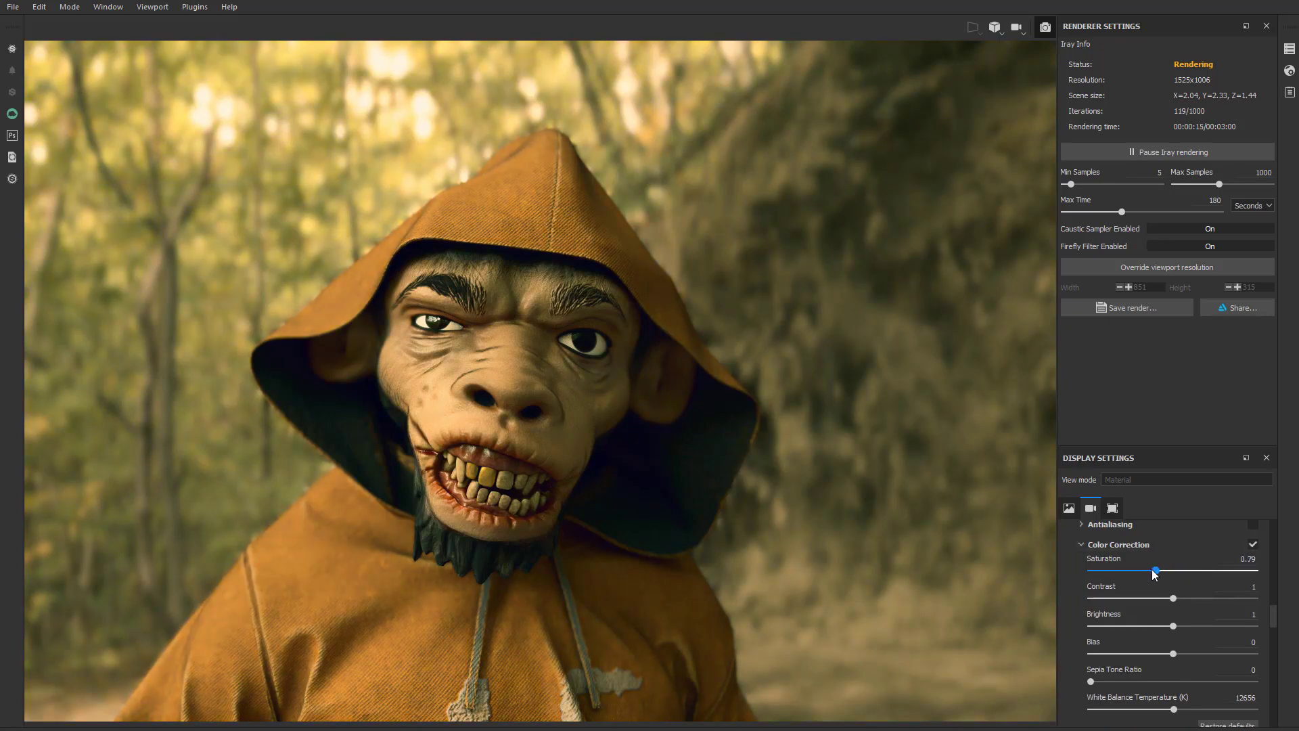
scroll(1152, 596, "down", 4)
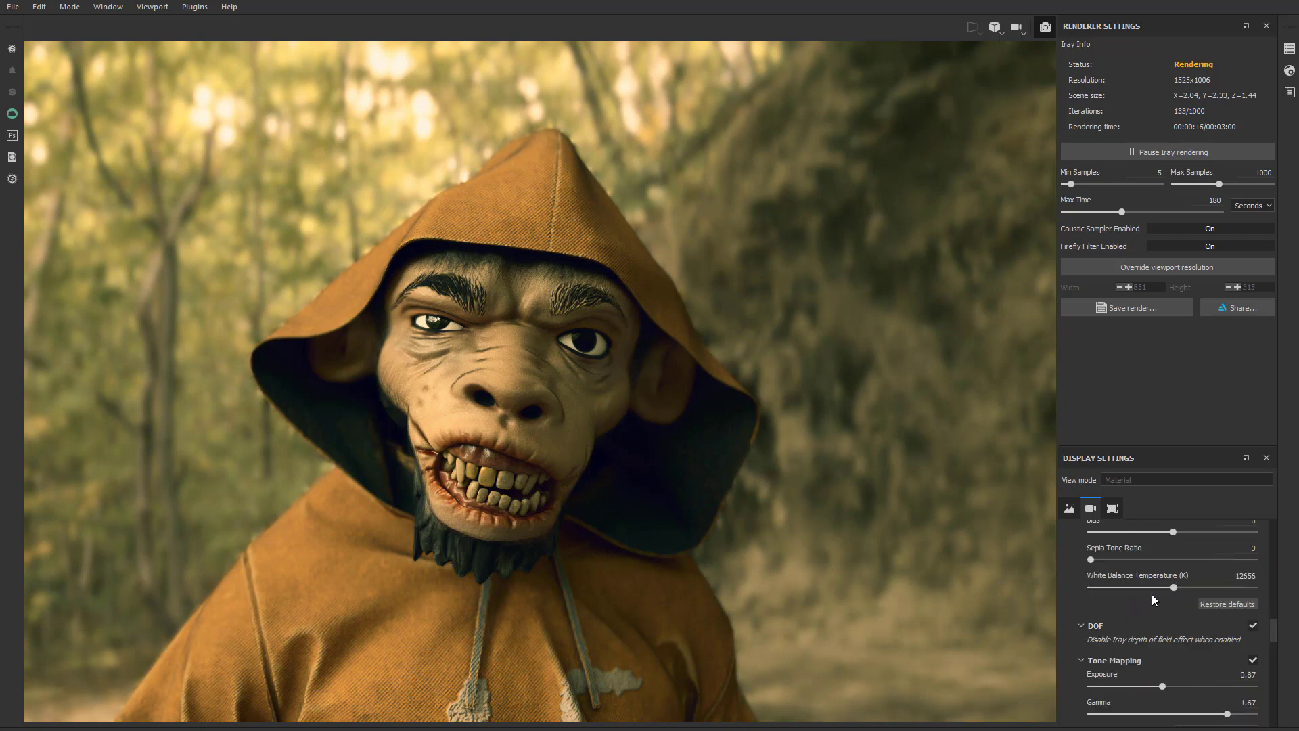
Set the Tone Mapping exposure to 0.9.
left_click(1155, 645)
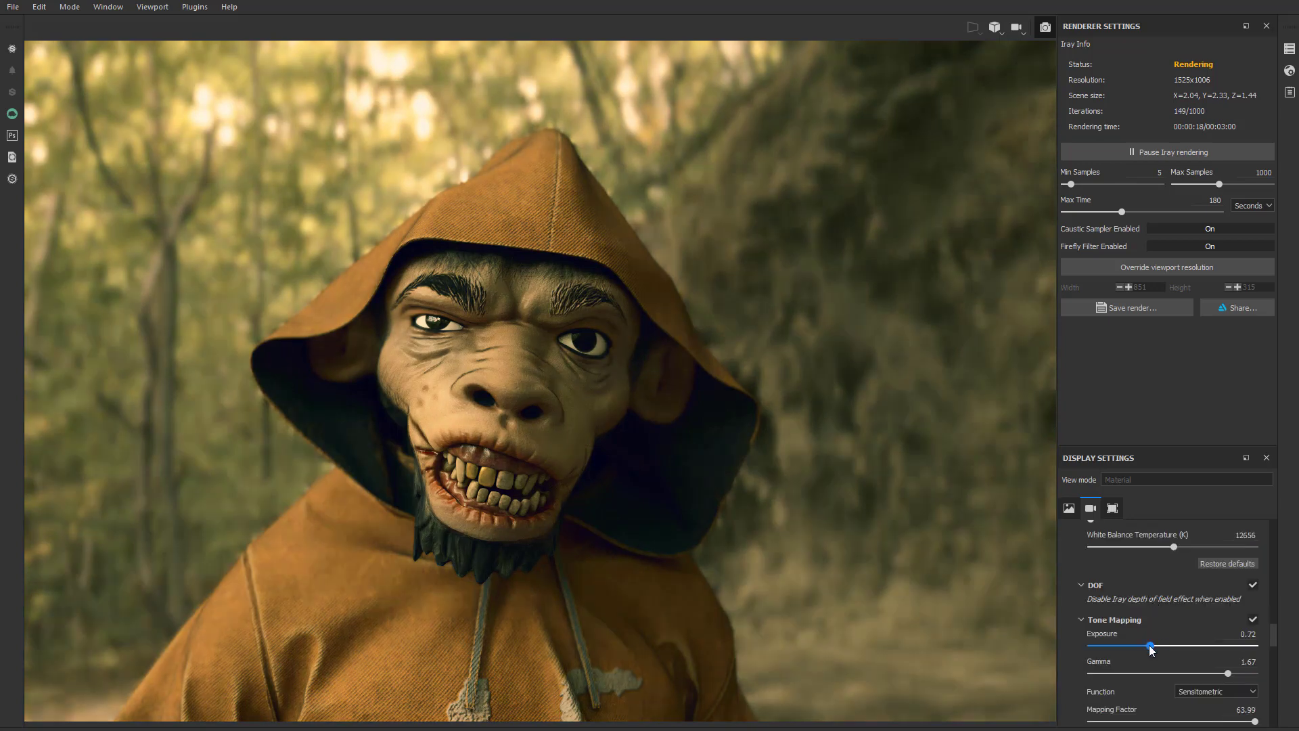
scroll(1163, 634, "down", 2)
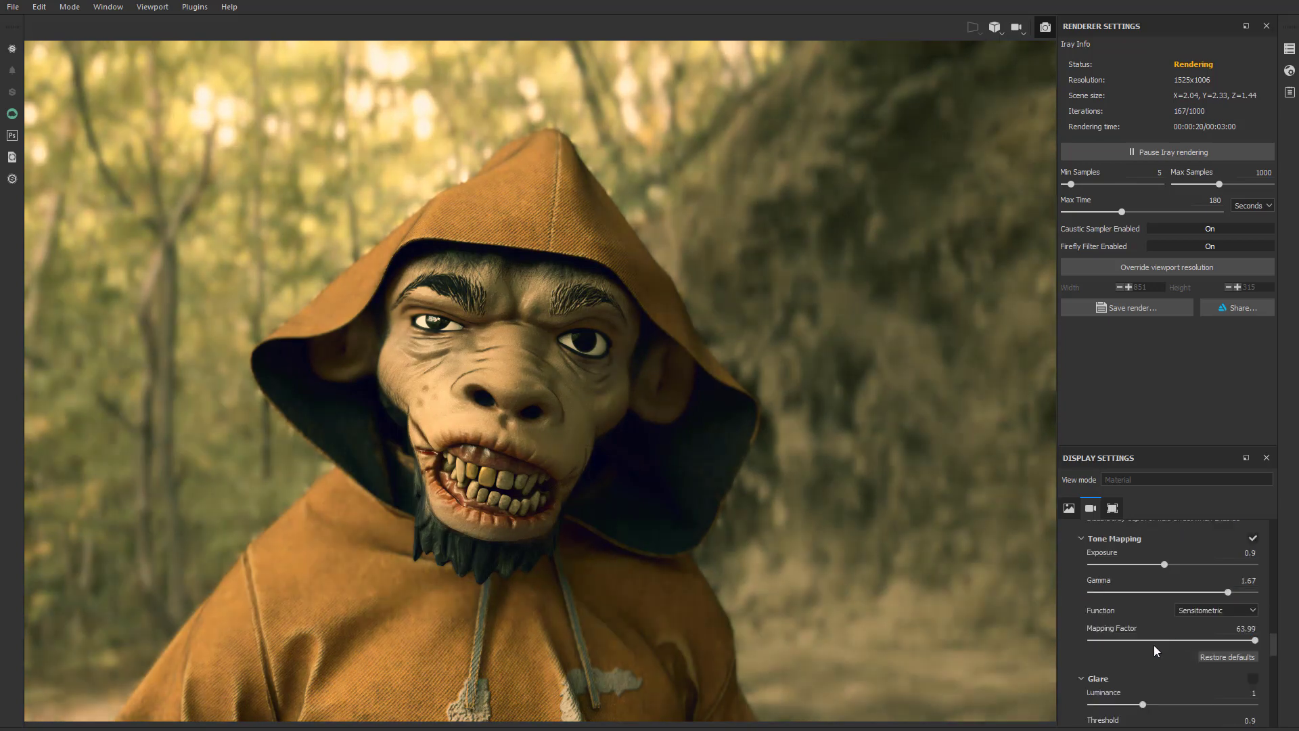
Replace the active color profile with the Hackmanite-Log LUT and set its white point to 0.77.
scroll(1155, 644, "down", 2)
scroll(1161, 642, "down", 1)
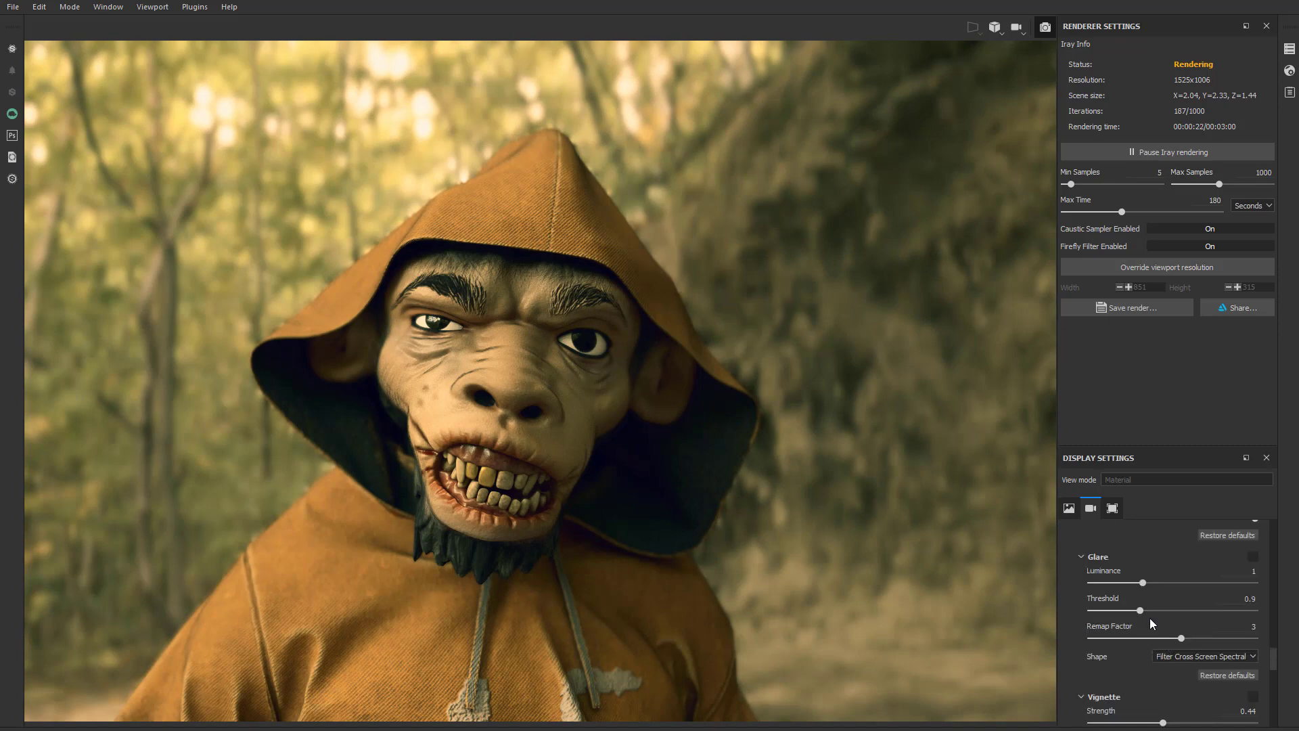
scroll(1142, 616, "down", 2)
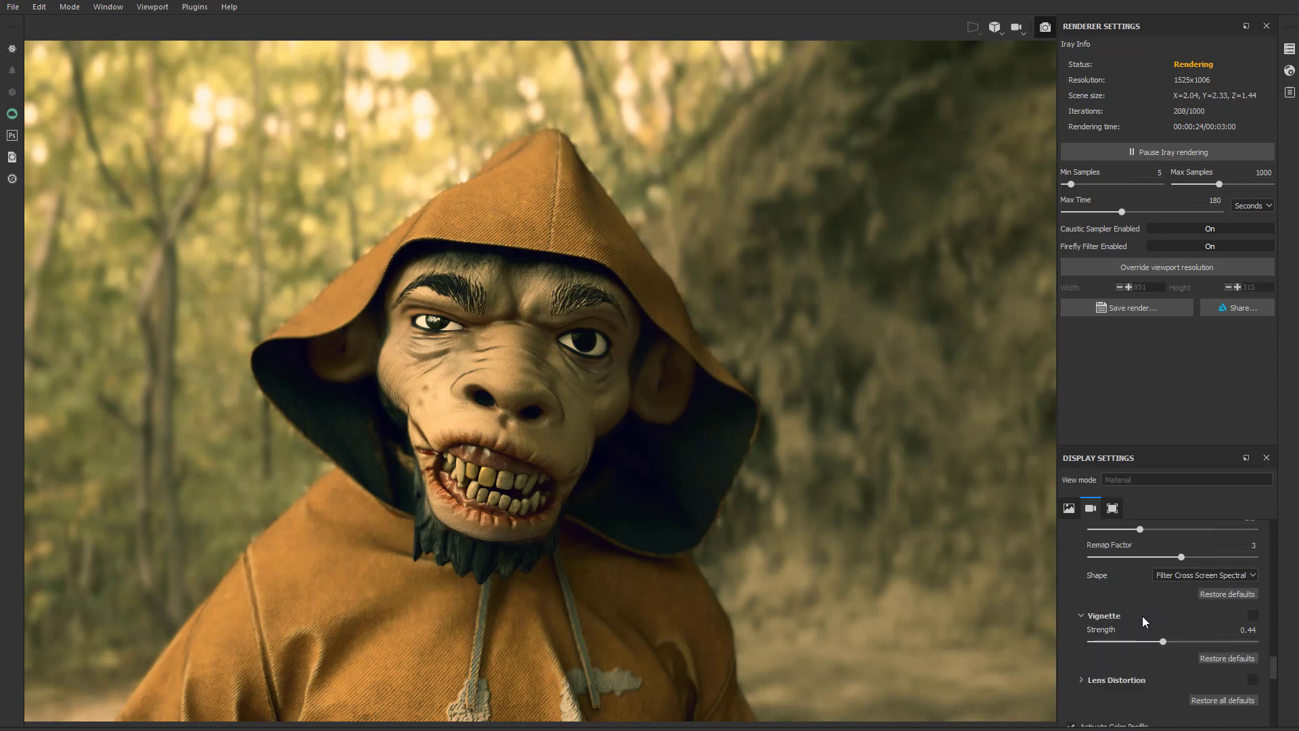
scroll(1171, 643, "down", 3)
left_click(1163, 636)
scroll(1173, 723, "down", 1)
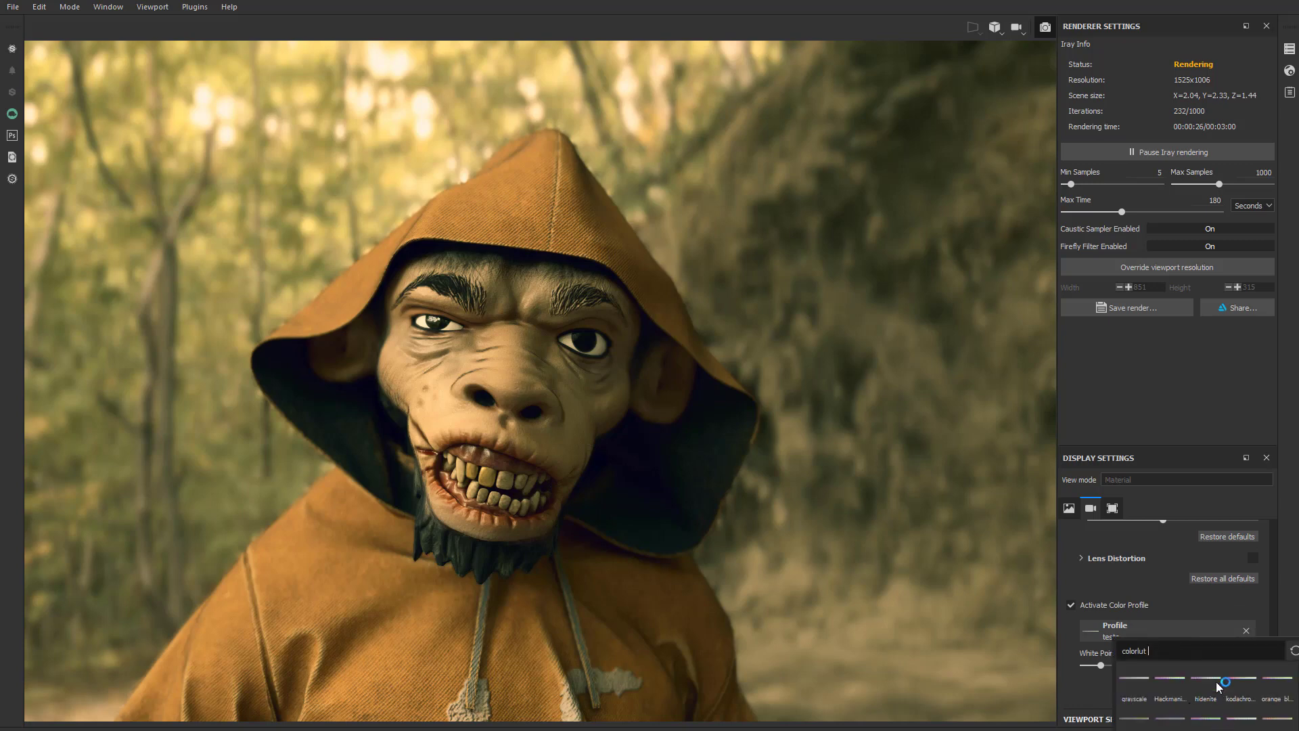
left_click(1168, 540)
left_click(1141, 623)
scroll(1201, 685, "down", 1)
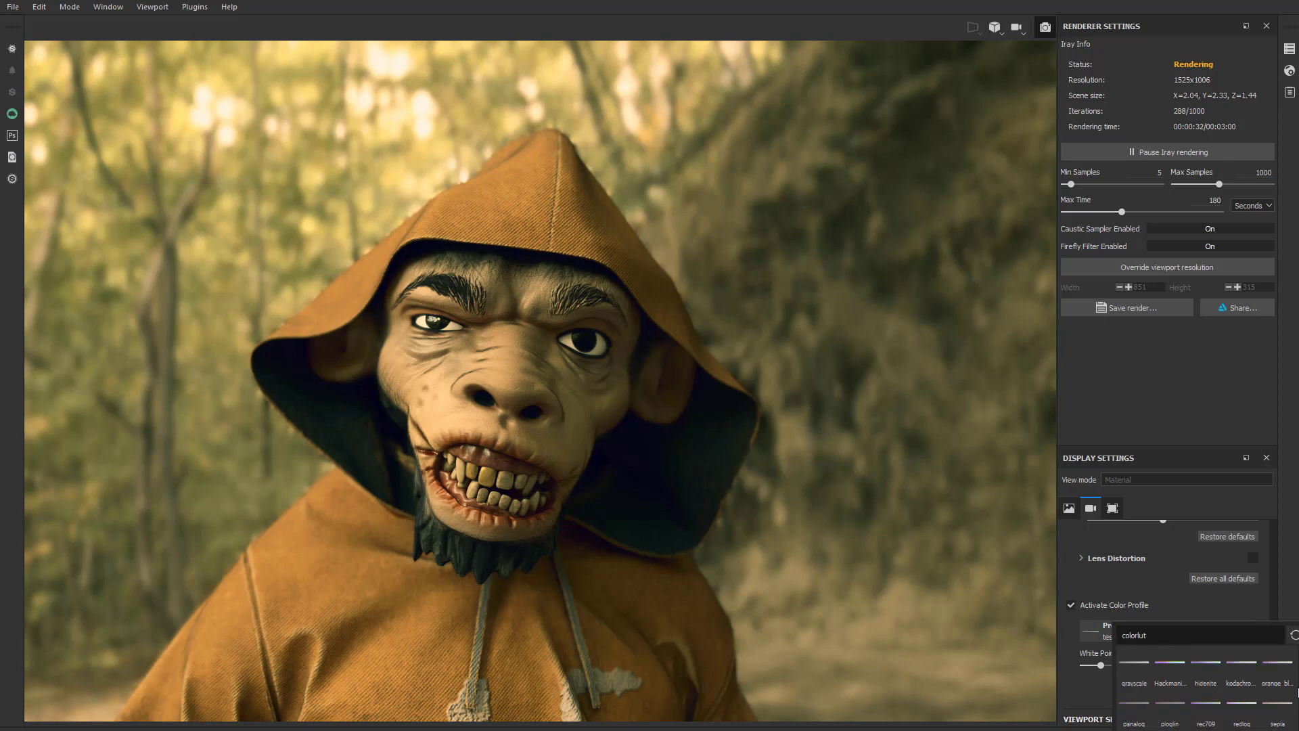
scroll(1178, 717, "up", 1)
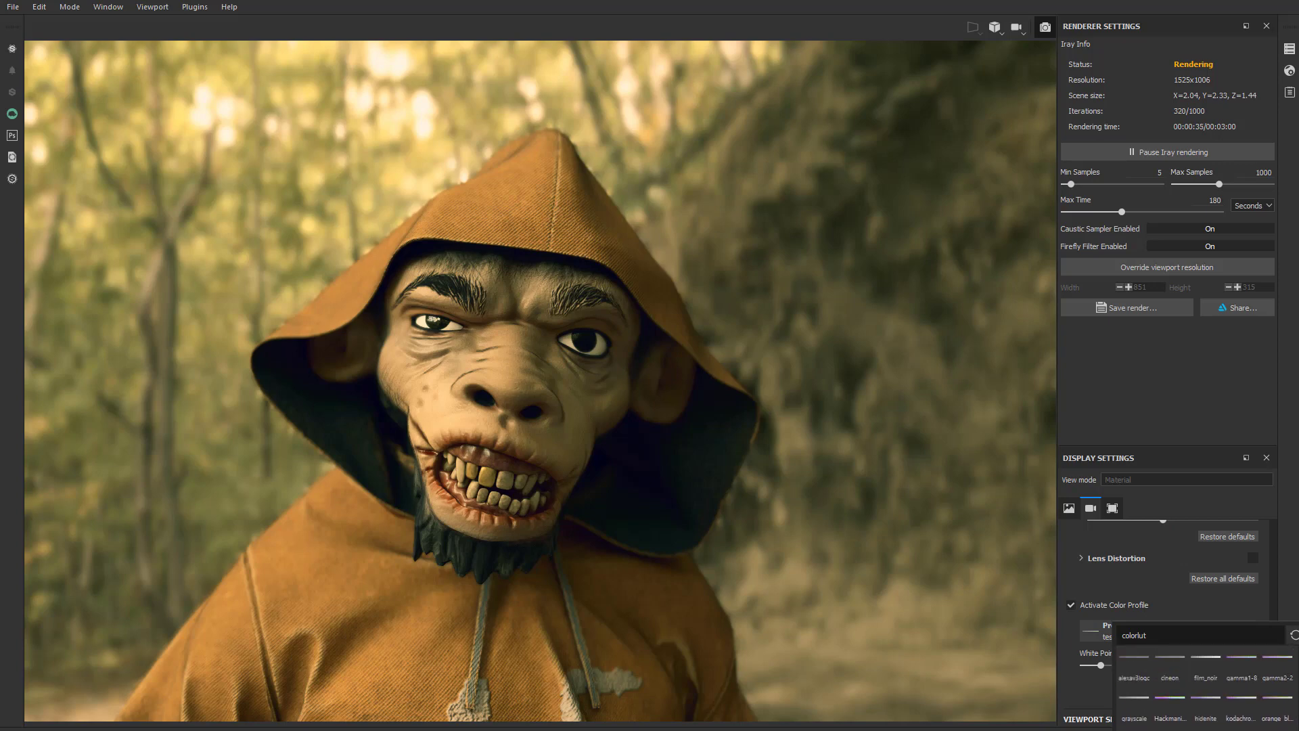
left_click(1178, 719)
left_click_drag(1103, 664, 1095, 664)
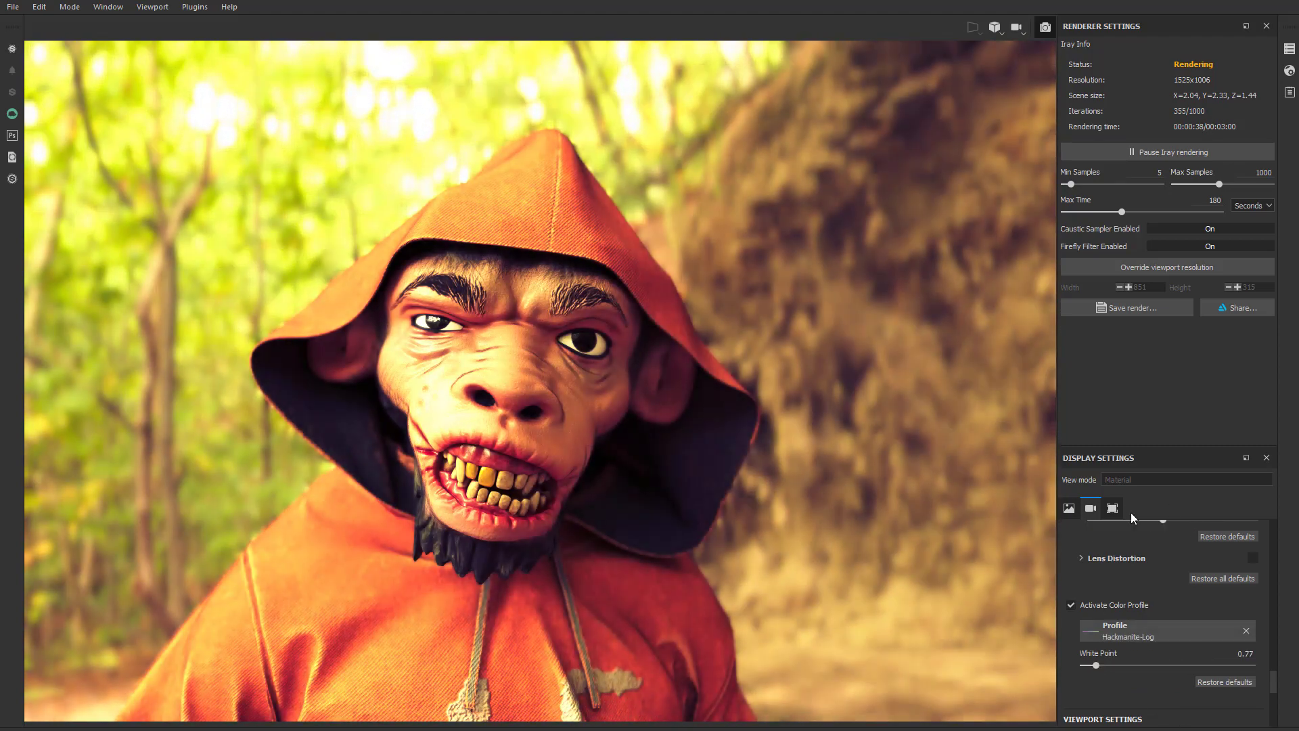
Set the Tone Mapping gamma to 1.9 and the exposure to 0.36.
scroll(1157, 567, "up", 10)
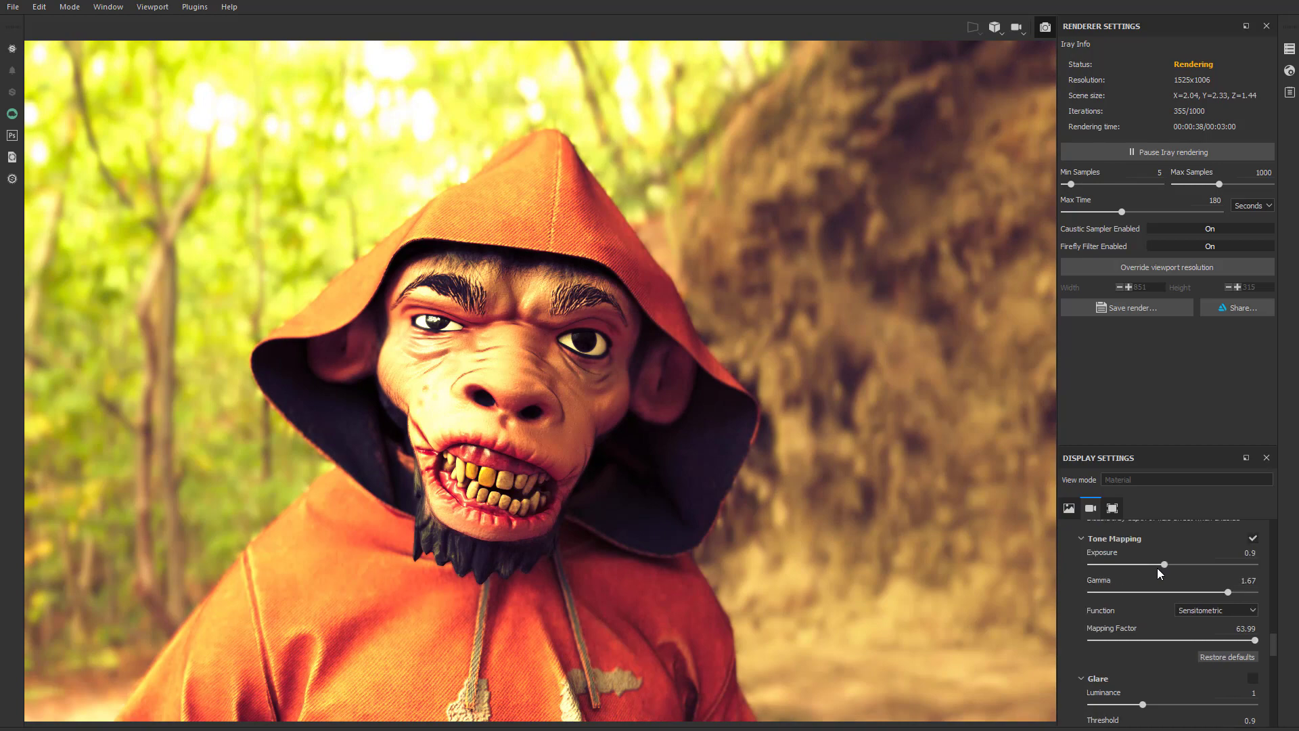
left_click_drag(1229, 592, 1248, 593)
left_click_drag(1165, 564, 1121, 564)
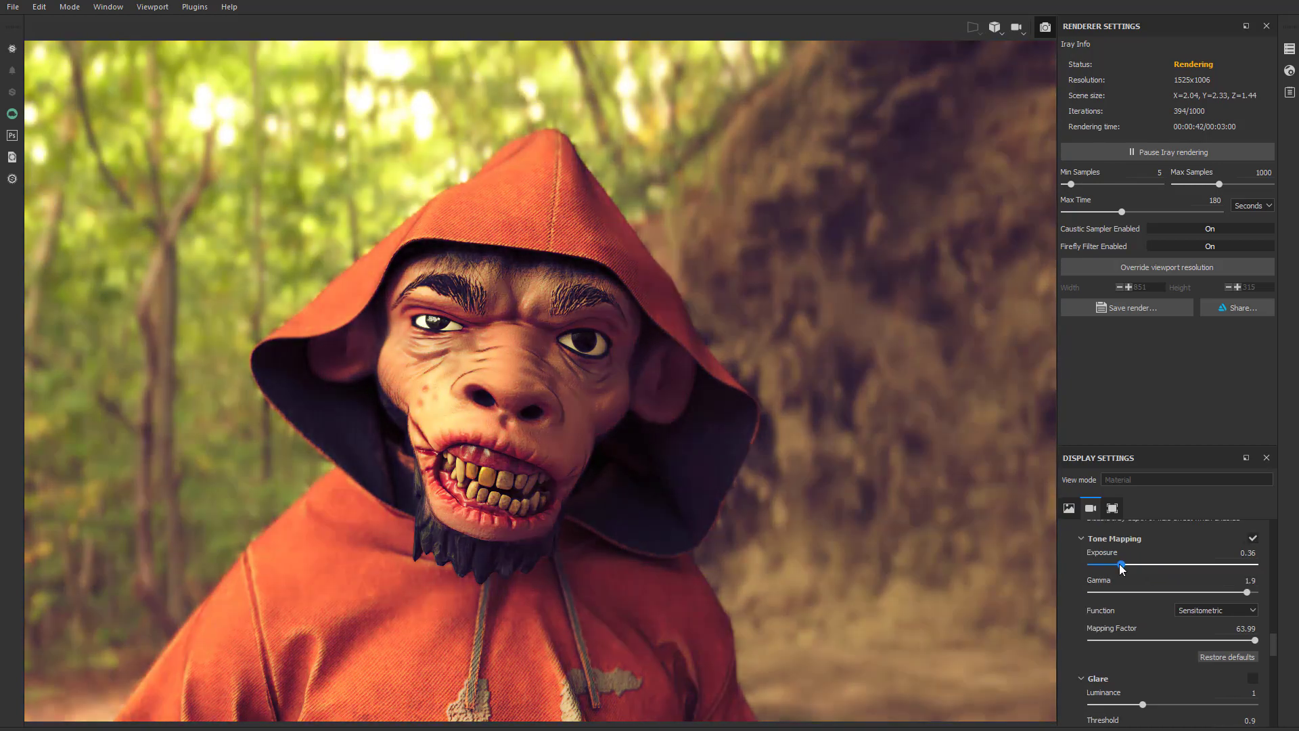
Set the Color Correction white balance temperature to 4149 K for a cooler look.
scroll(1134, 586, "down", 2)
scroll(1131, 586, "up", 5)
scroll(1131, 586, "up", 1)
left_click_drag(1171, 628, 1118, 627)
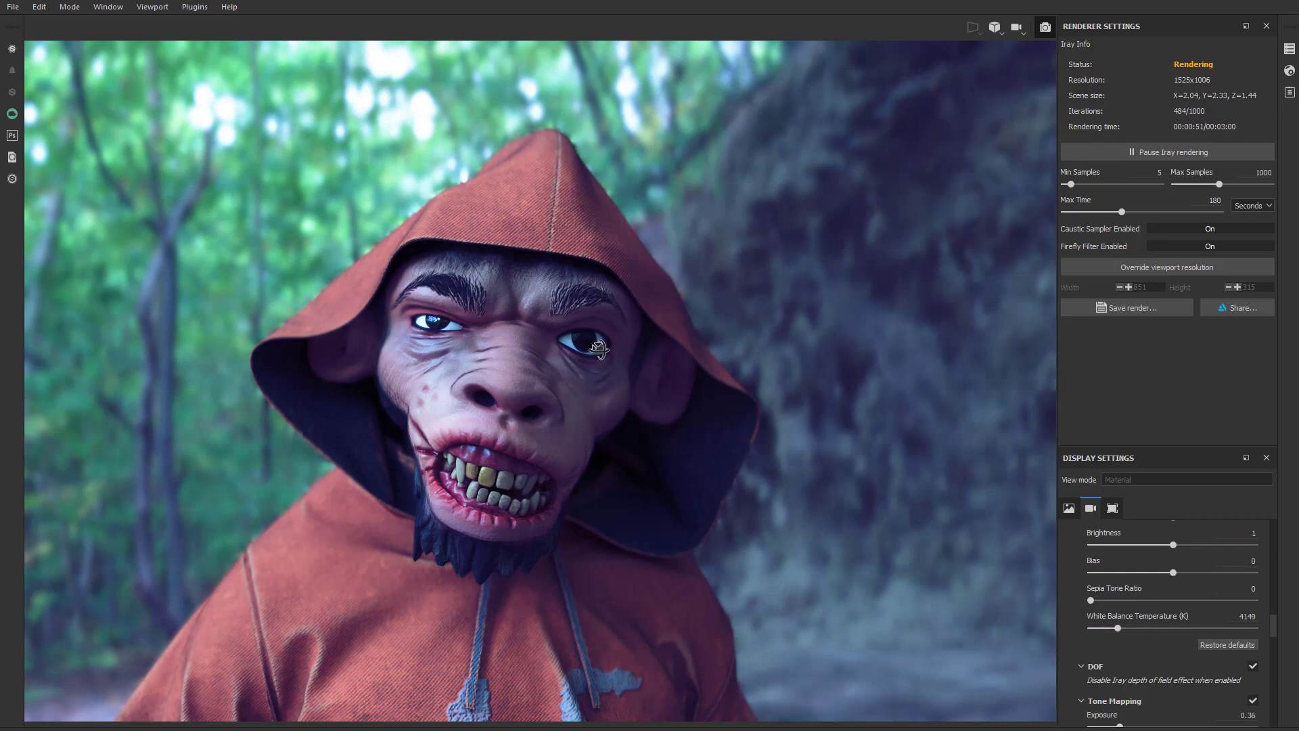
Orbit around the hooded character to check front and back, and frame a three-quarter view of the head and torso for the Iray render.
left_click_drag(602, 348, 640, 371)
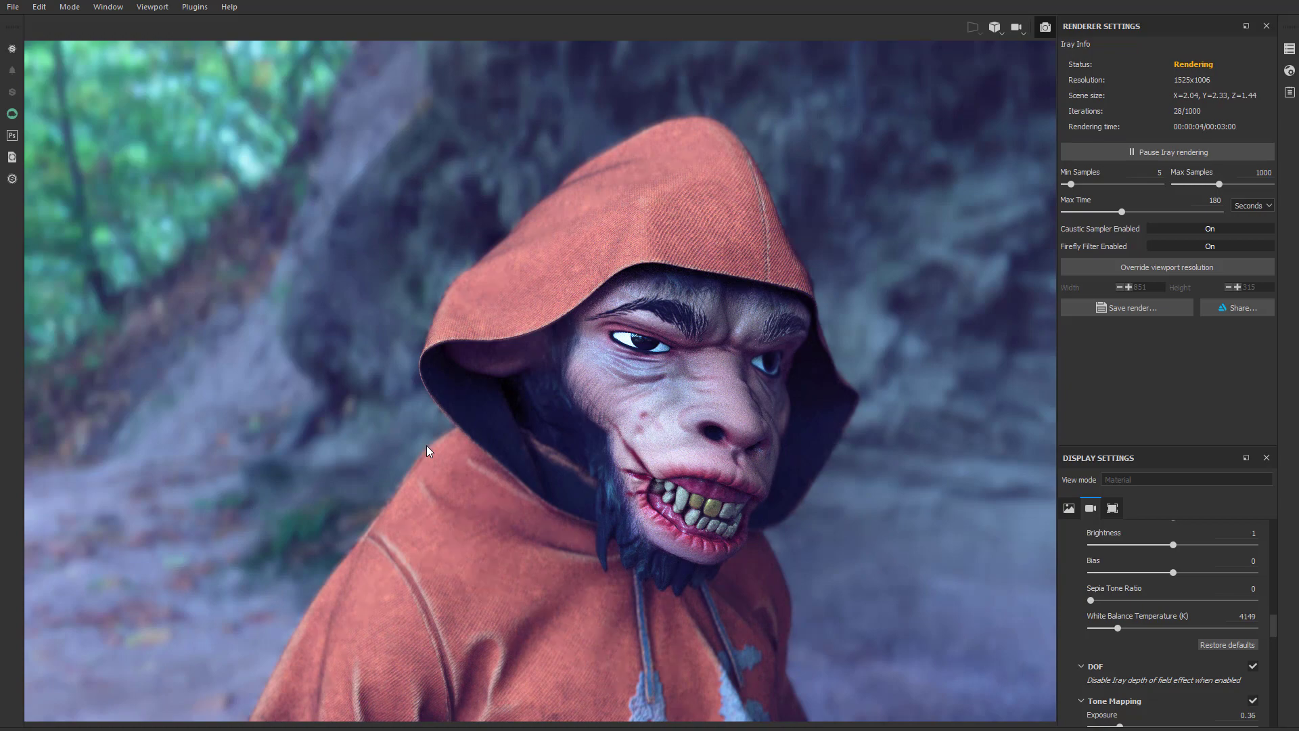
left_click_drag(599, 465, 719, 391)
left_click_drag(603, 369, 535, 407)
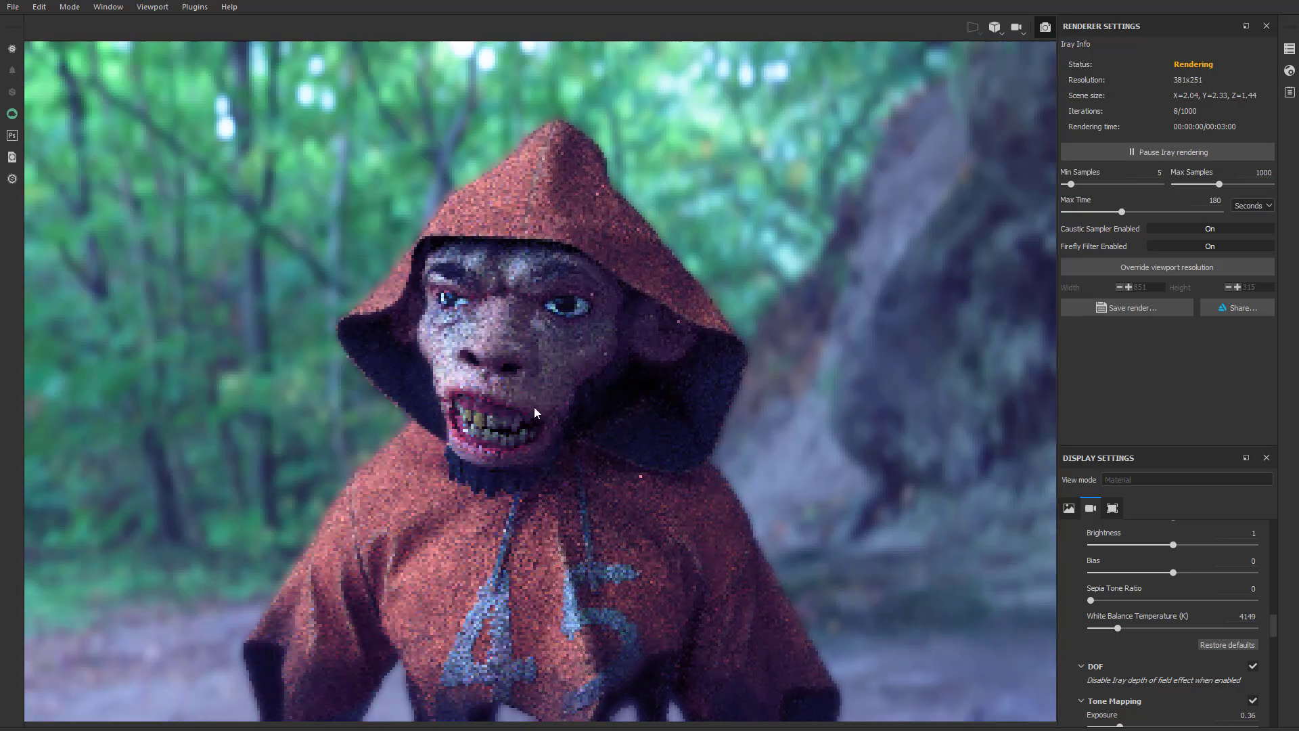
left_click_drag(599, 471, 543, 477)
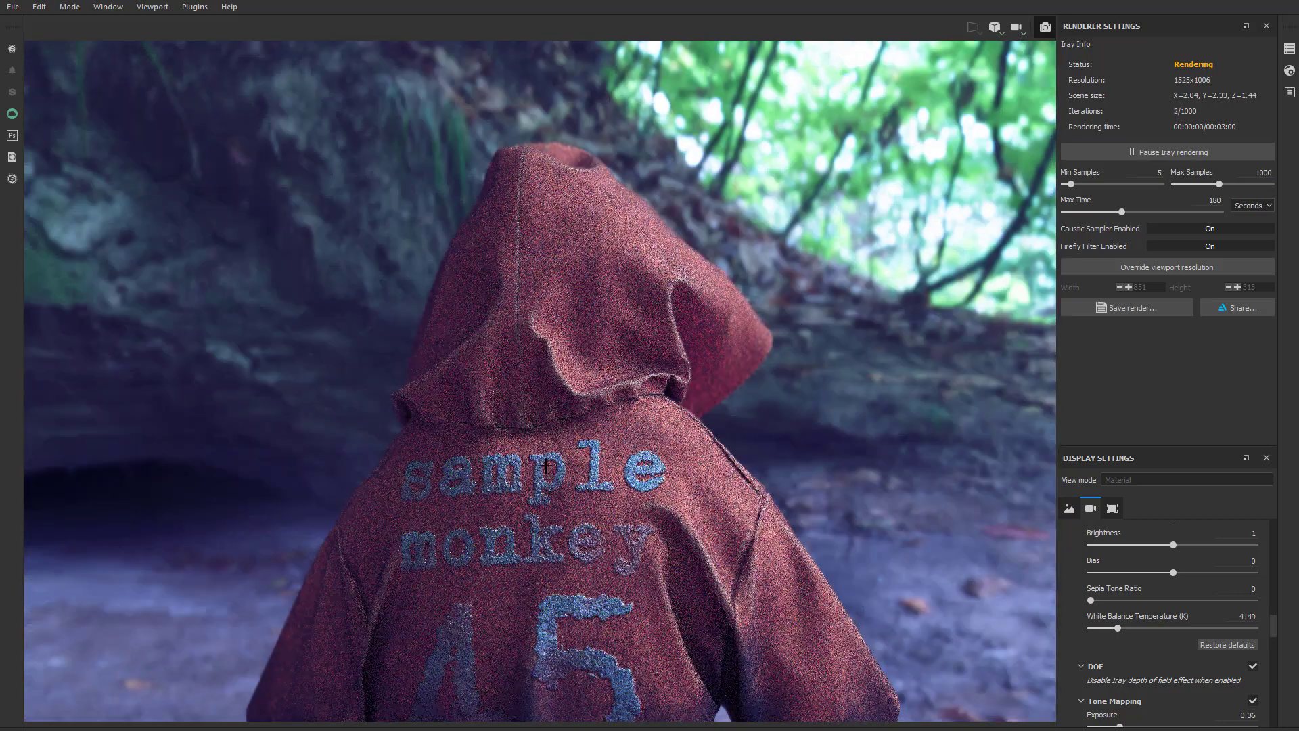
left_click_drag(708, 484, 559, 373)
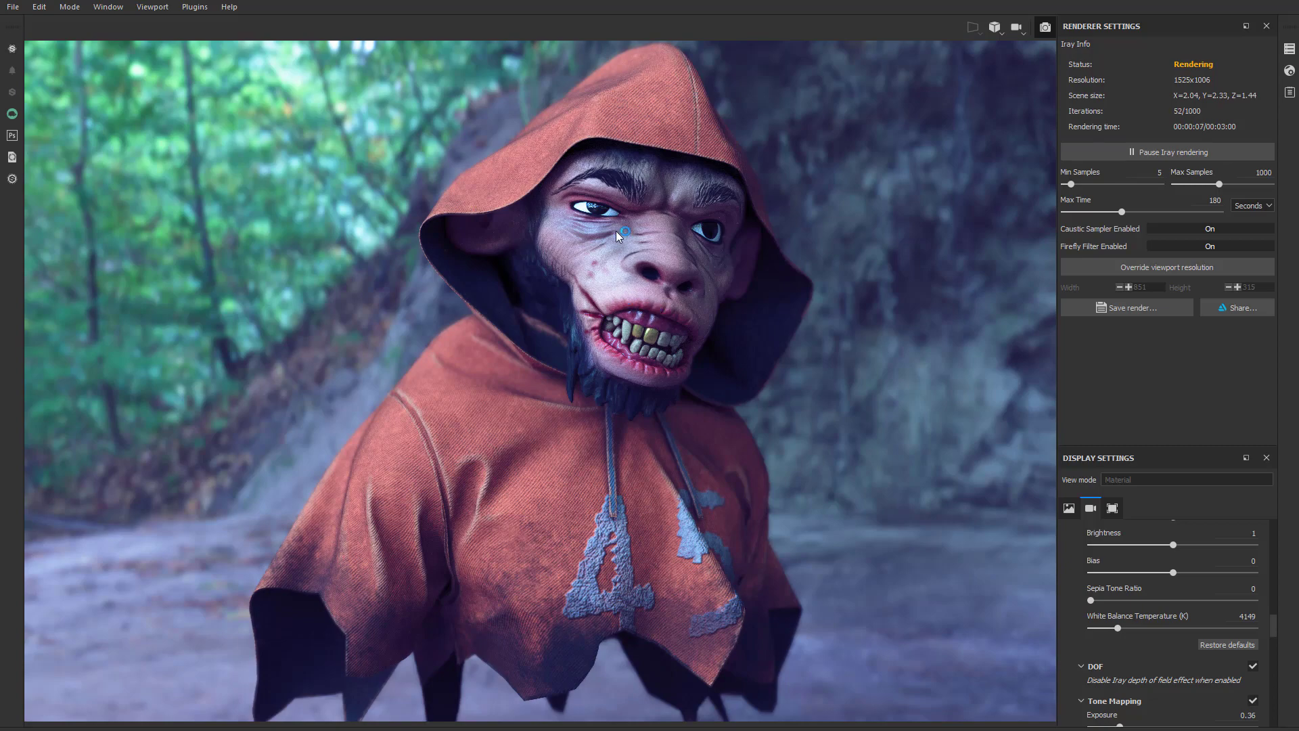
left_click_drag(674, 255, 723, 310, "alt")
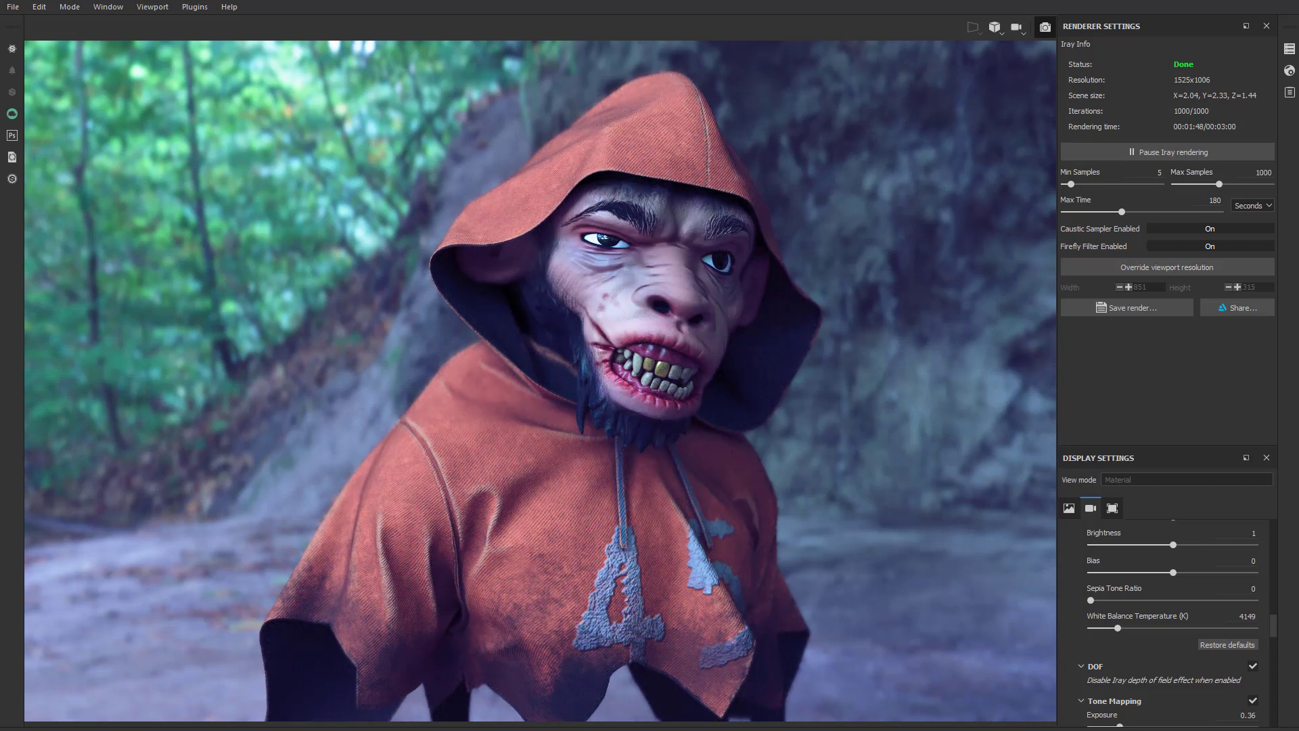
Switch to the web browser and look over the artist's ArtStation store and Gumroad profile page.
key("alt+Tab")
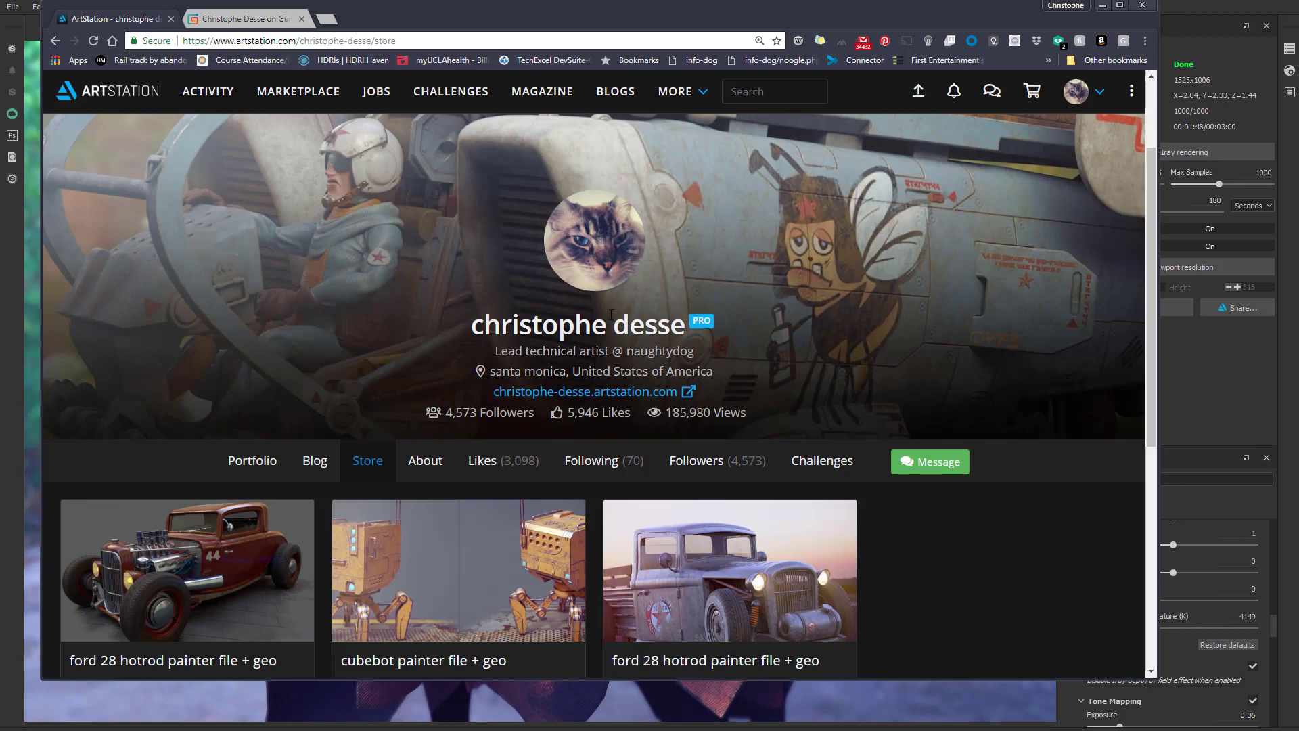
scroll(580, 308, "down", 2)
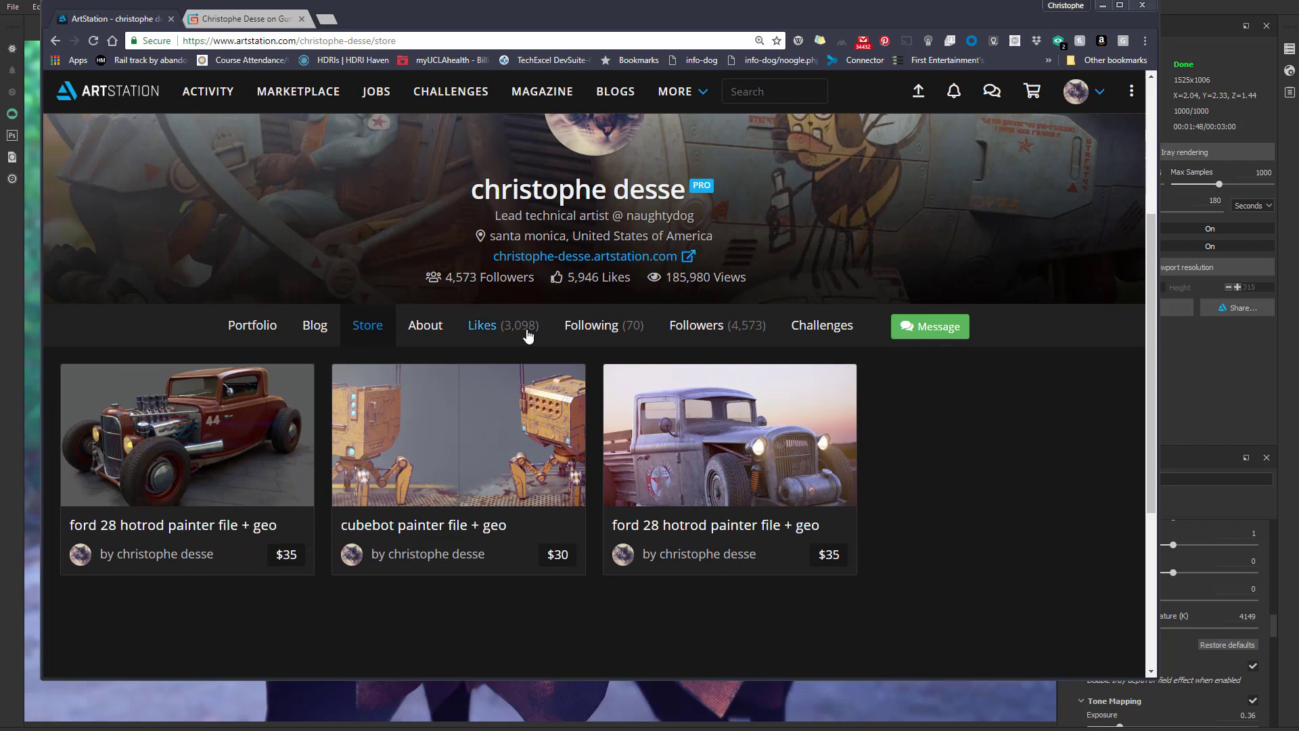
left_click(269, 26)
scroll(623, 508, "down", 2)
scroll(622, 496, "up", 5)
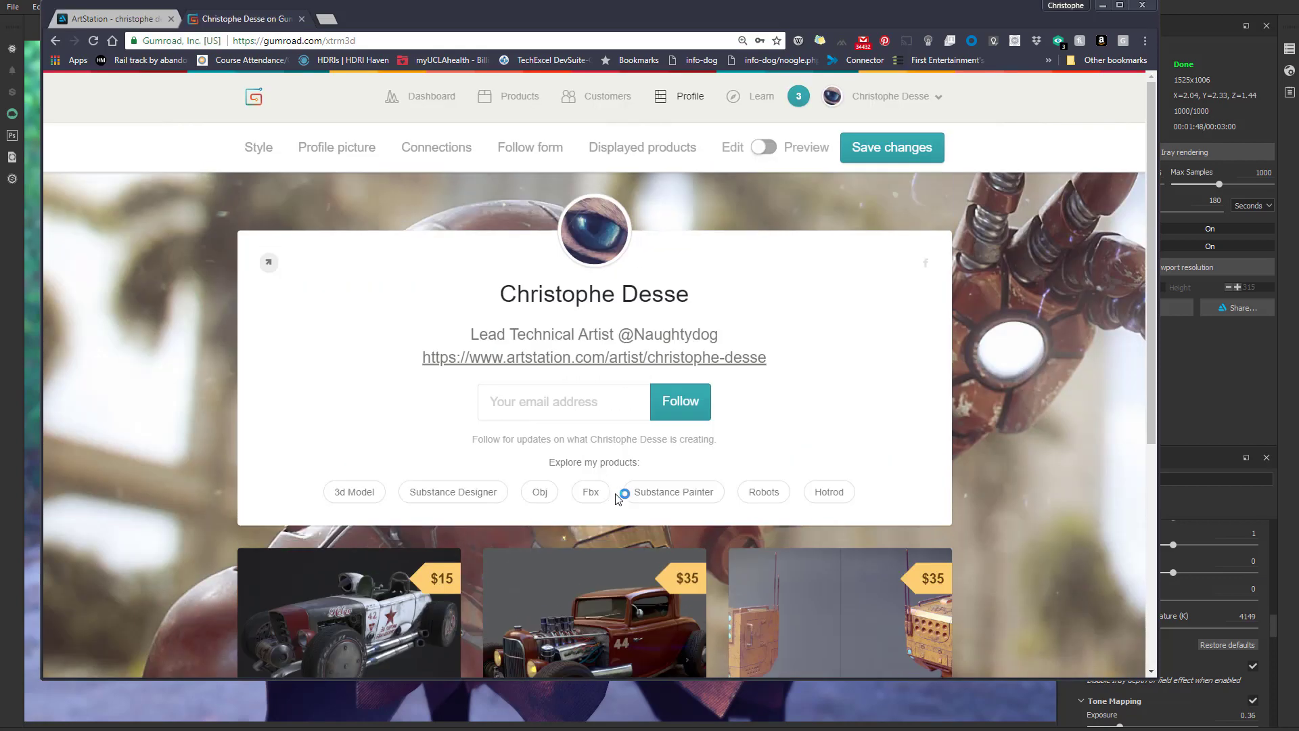